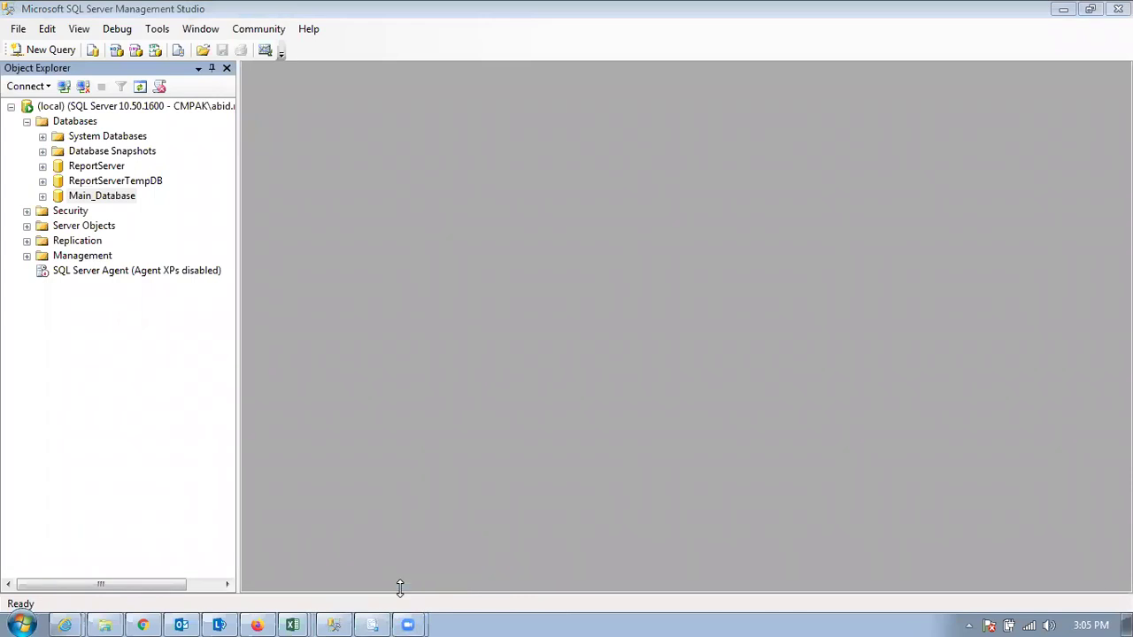
pyautogui.click(660, 116)
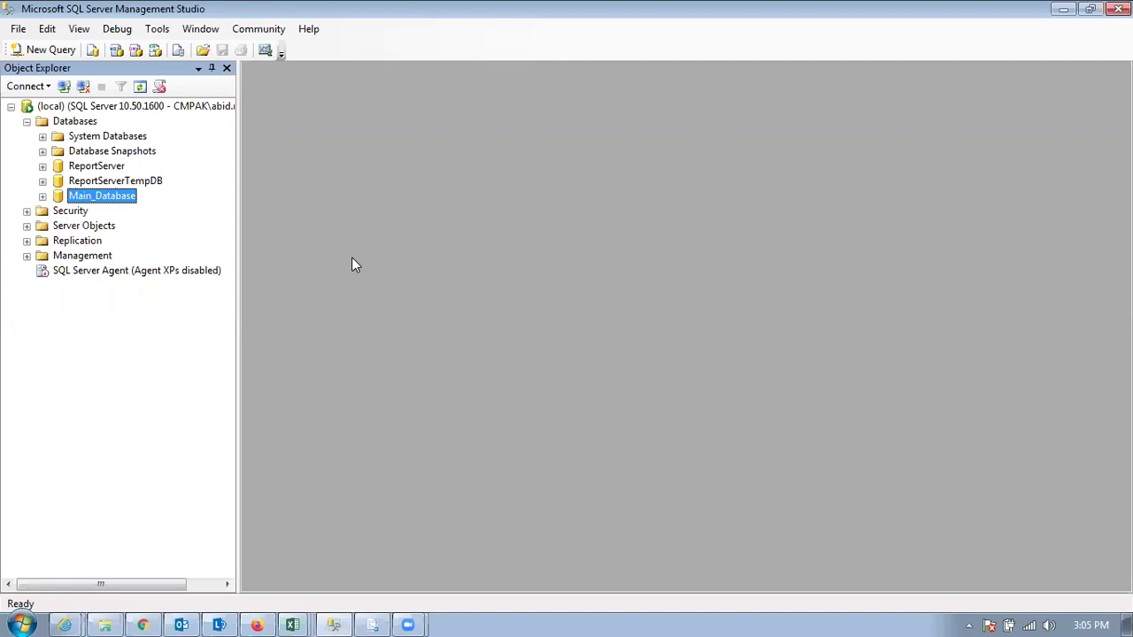
pyautogui.click(619, 68)
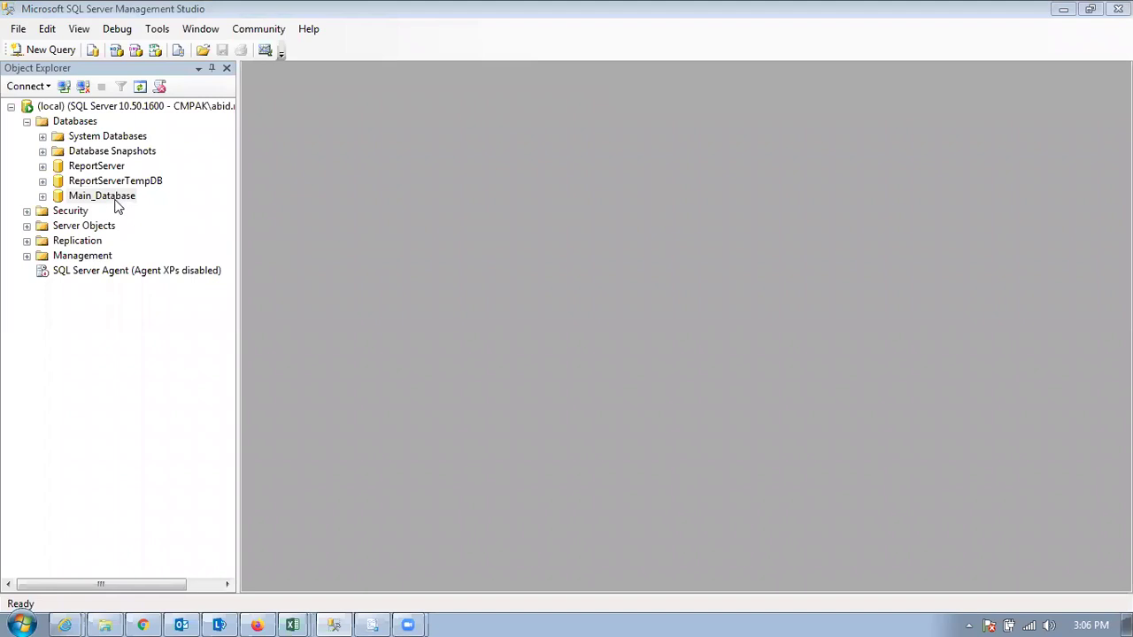
# Expand Main_Database and its Tables folder to list the tables it contains.
pyautogui.click(44, 196)
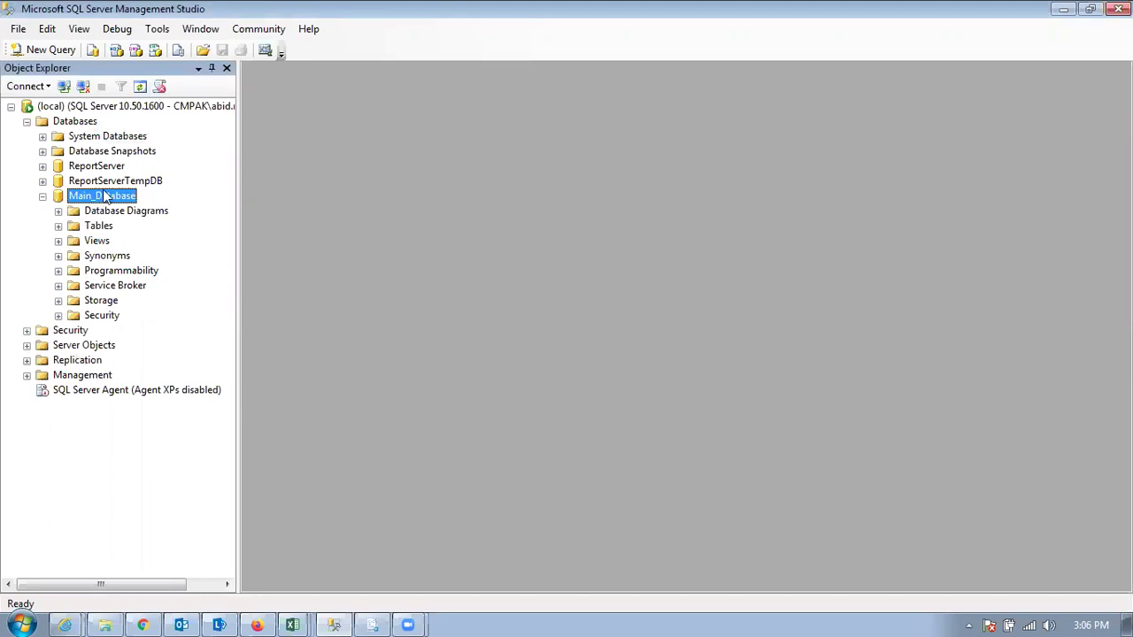
pyautogui.click(58, 227)
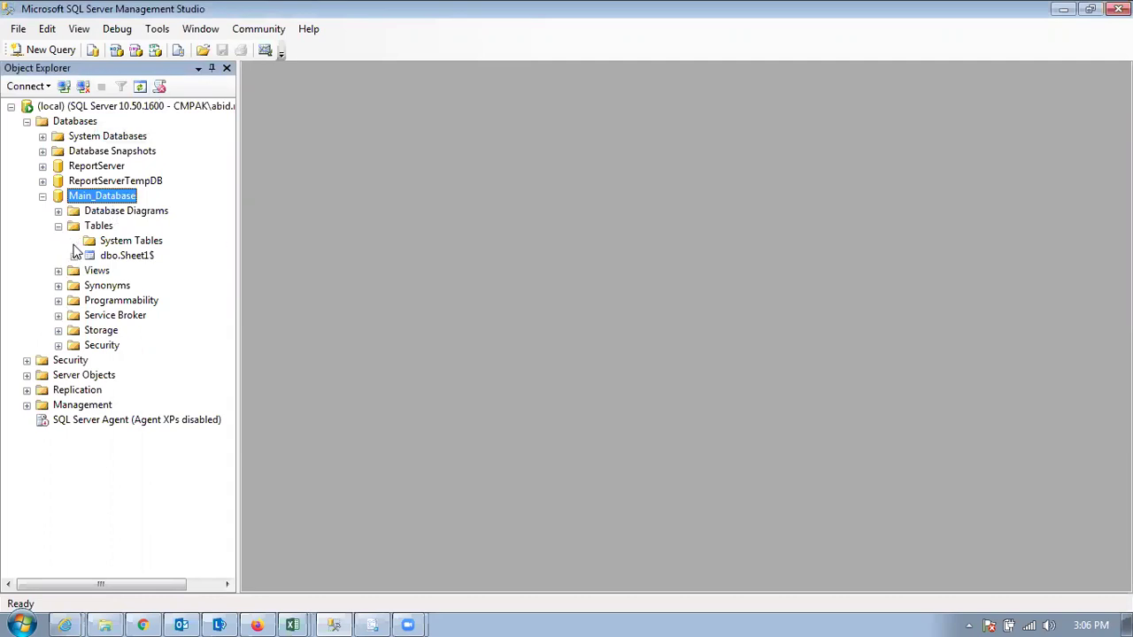
pyautogui.click(59, 226)
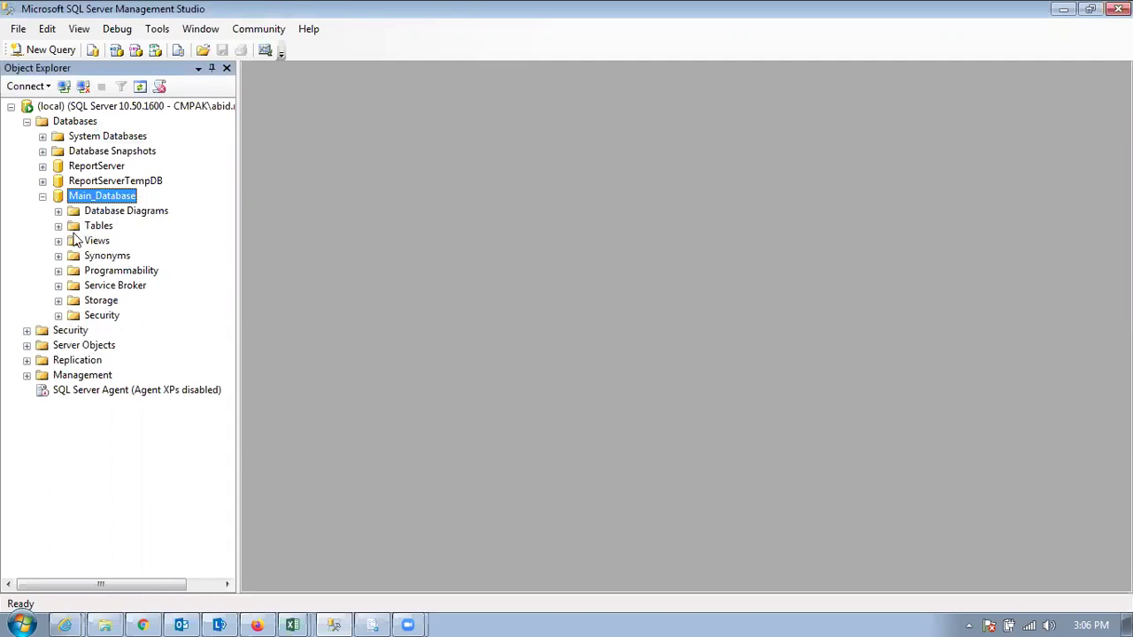
pyautogui.click(58, 227)
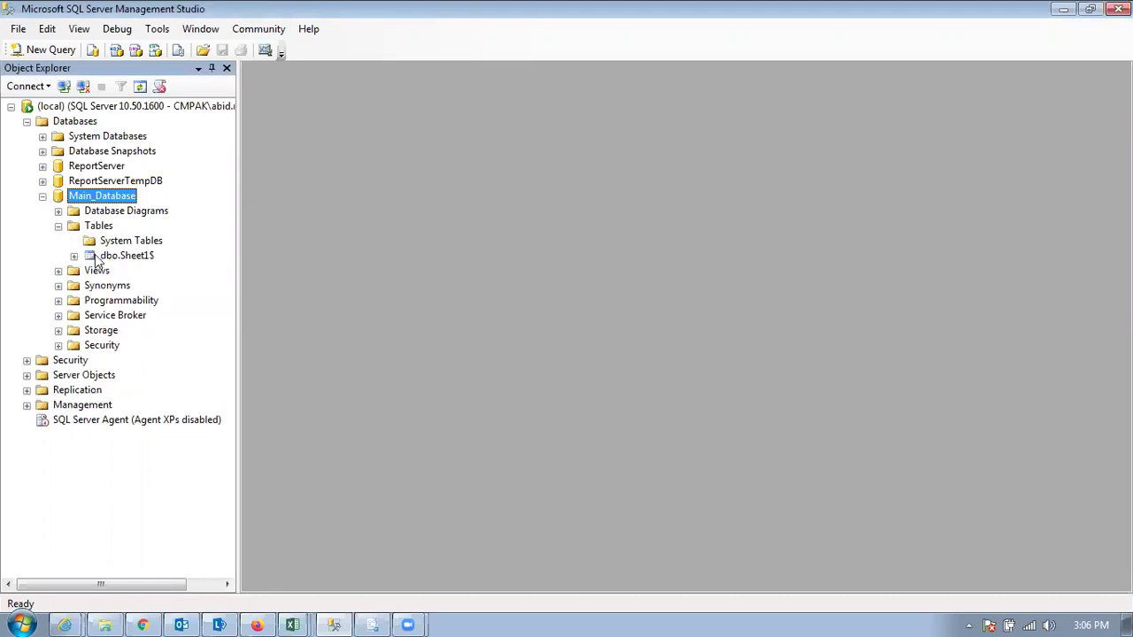
# Rename the dbo.Sheet1$ table in Main_Database as Regional Dashboard - 2019.
pyautogui.click(101, 258)
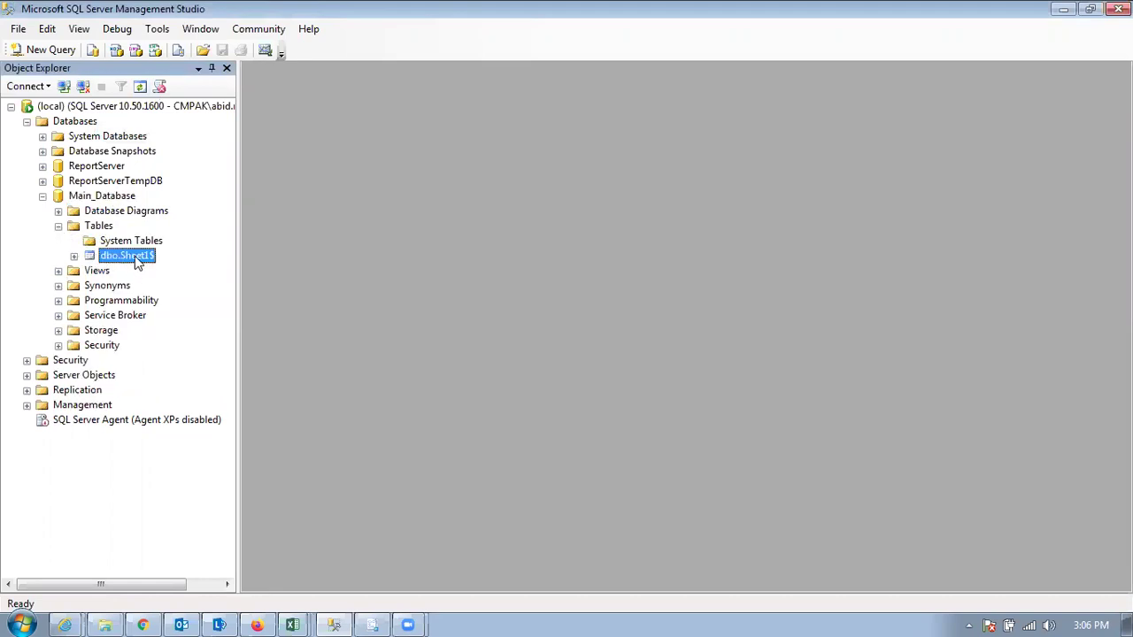
pyautogui.rightClick(135, 256)
pyautogui.click(204, 514)
pyautogui.write('Regional Dashboard - 2019')
pyautogui.press('Return')
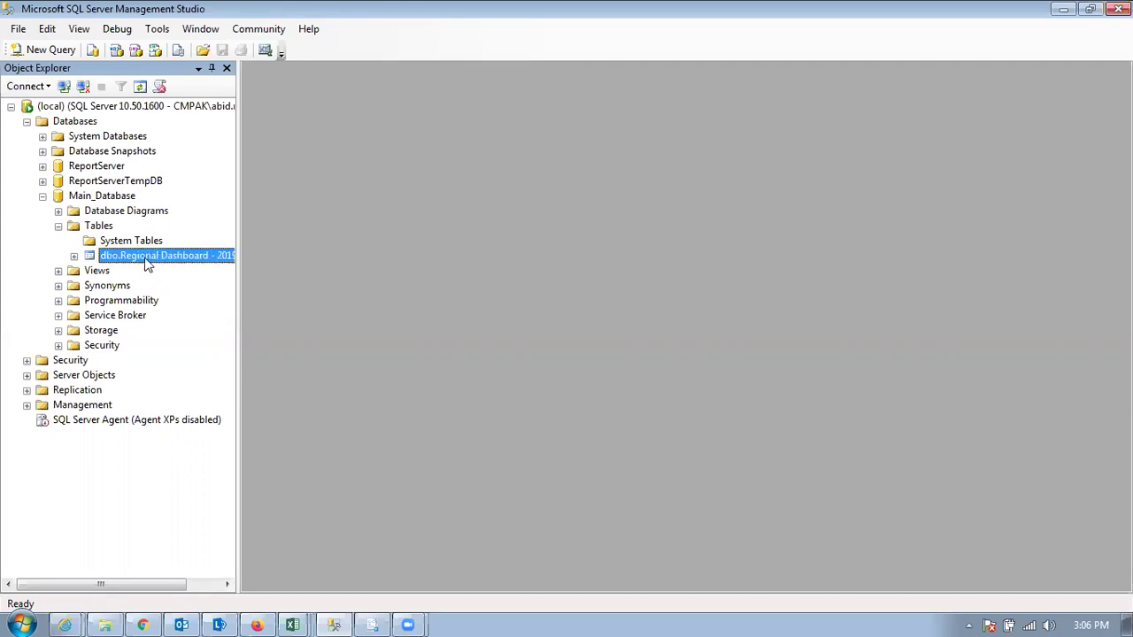
# Run a new query, select * from Main_Database.dbo.[Regional Dashboard - 2019], and close the Properties pane.
pyautogui.click(40, 51)
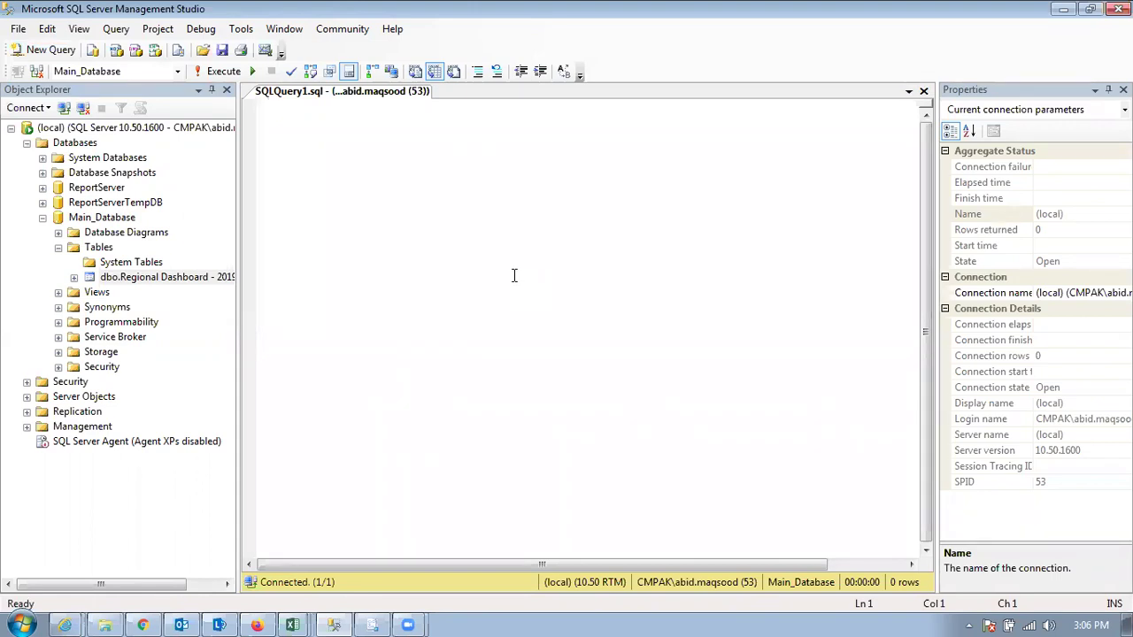
pyautogui.write('selec')
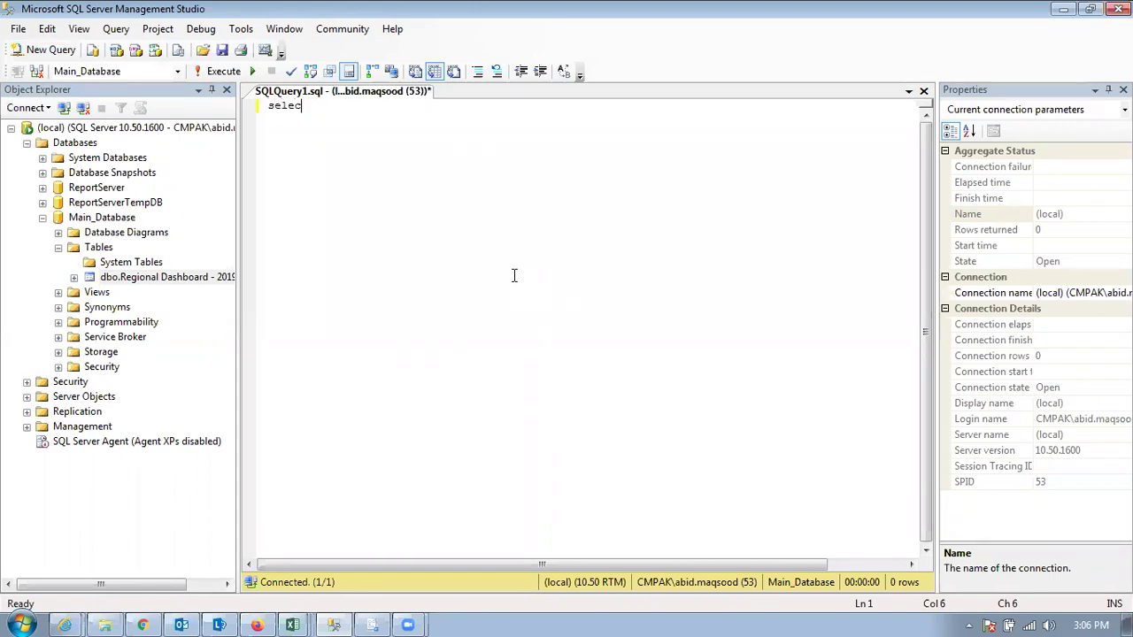
pyautogui.write('t * from')
pyautogui.write('mai')
pyautogui.press('Tab')
pyautogui.write('.')
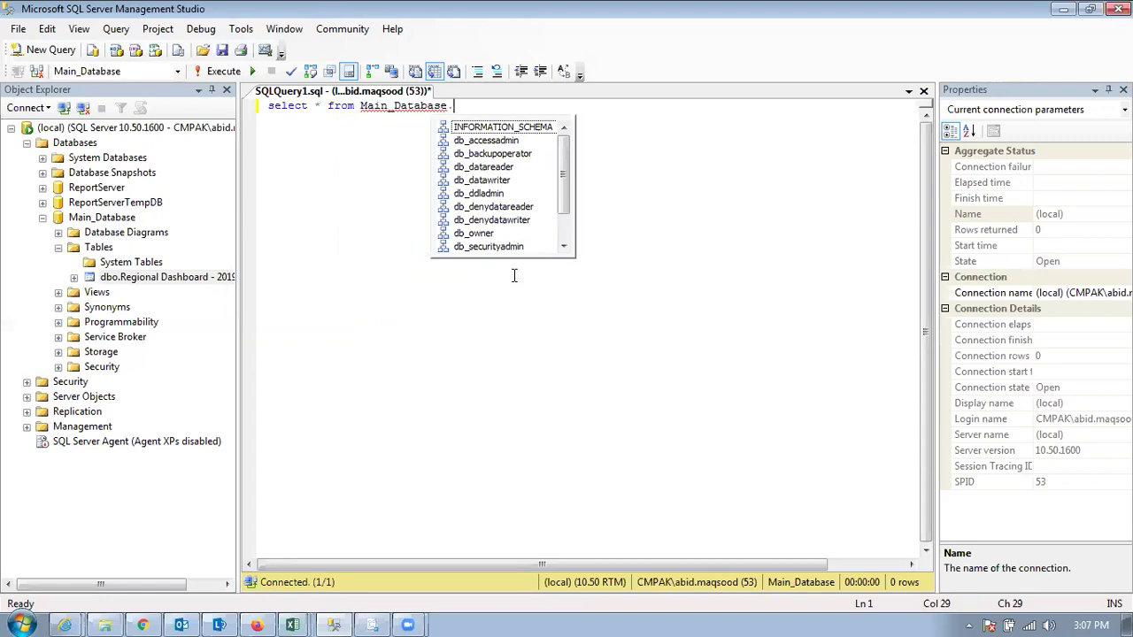
pyautogui.write('d')
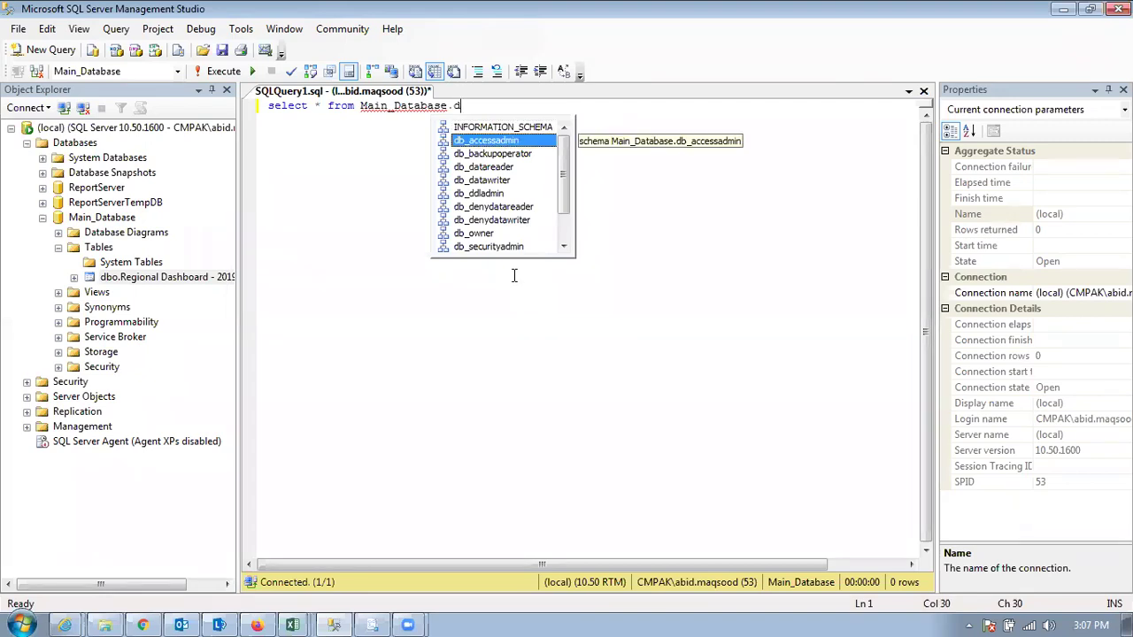
pyautogui.write('bo')
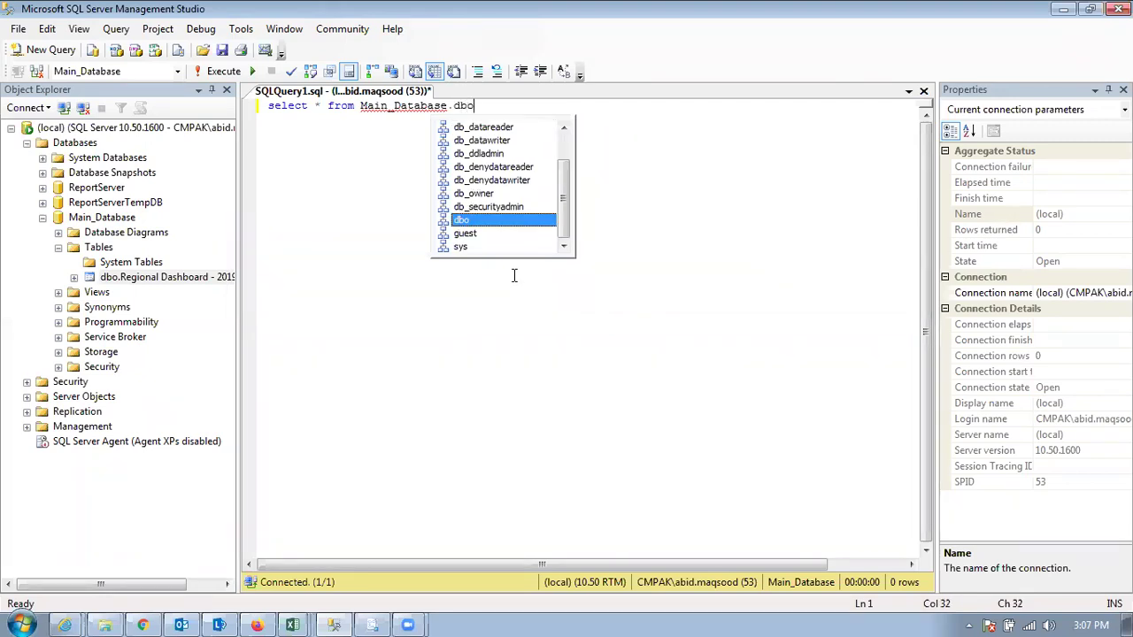
pyautogui.write('.')
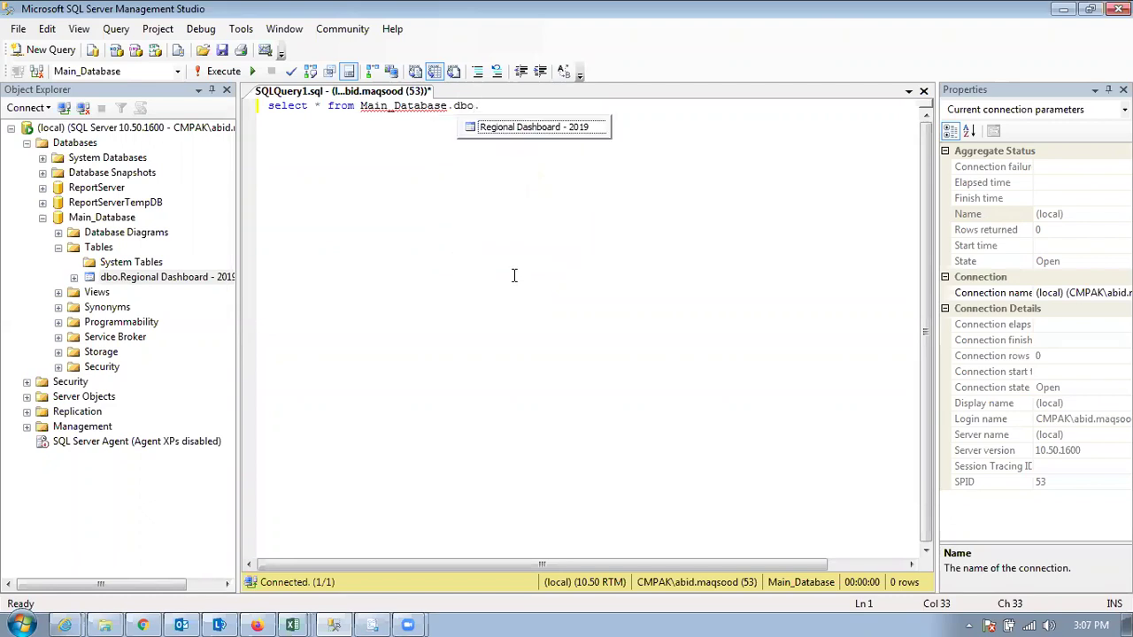
pyautogui.press('Tab')
pyautogui.press('F5')
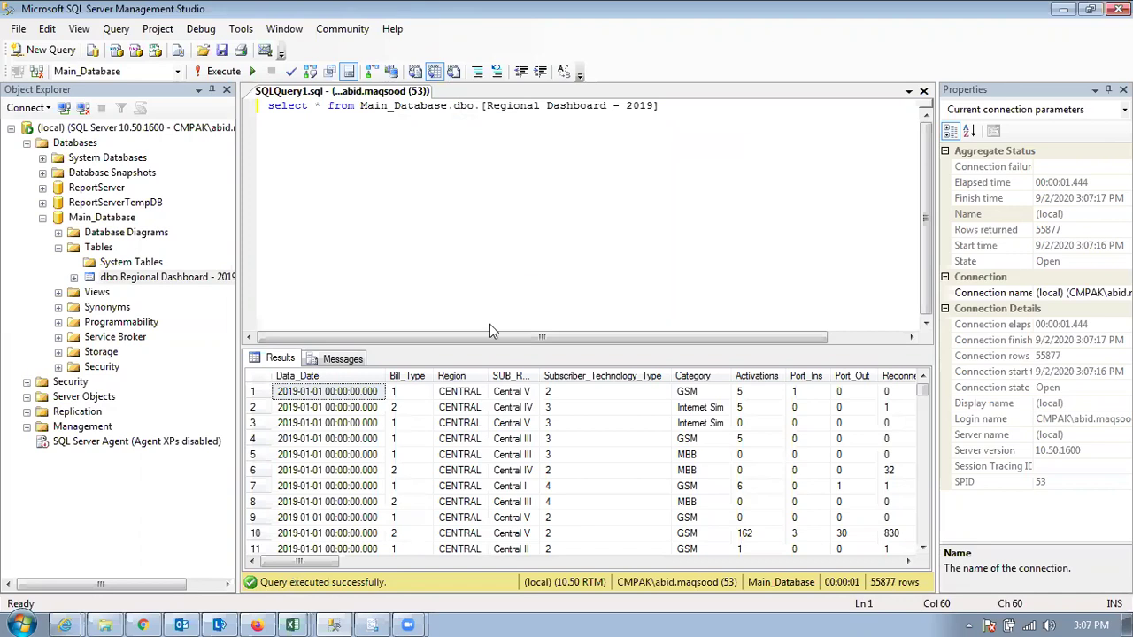
pyautogui.click(1123, 89)
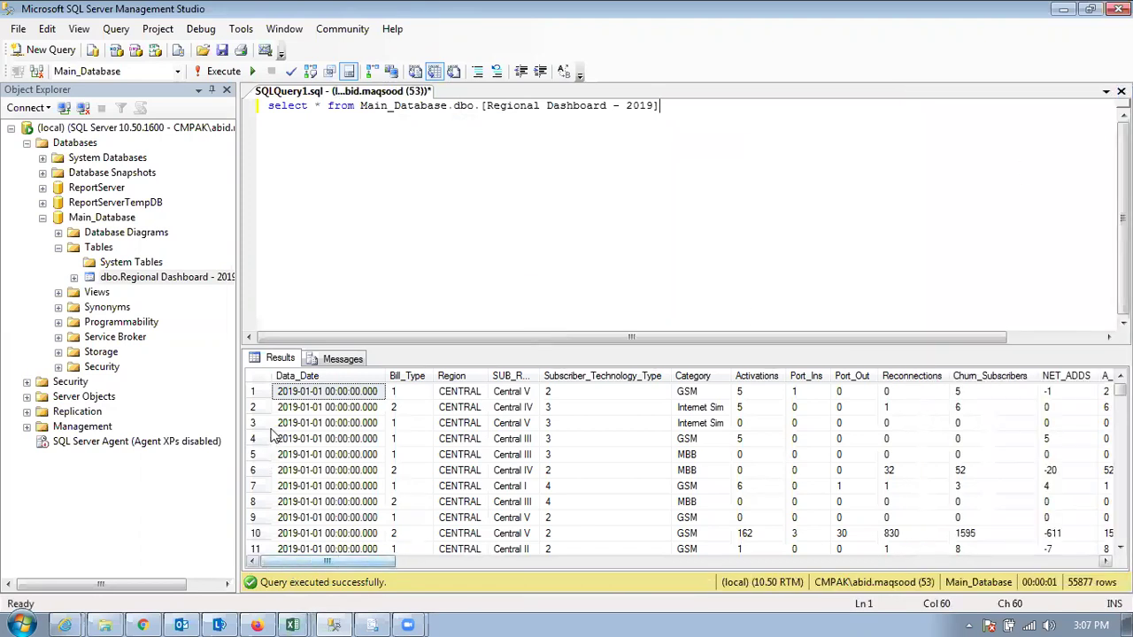
# Examine the query results' columns from Bill_Type through Category and across the activation, churn and active-base figures.
pyautogui.click(407, 376)
pyautogui.click(407, 407)
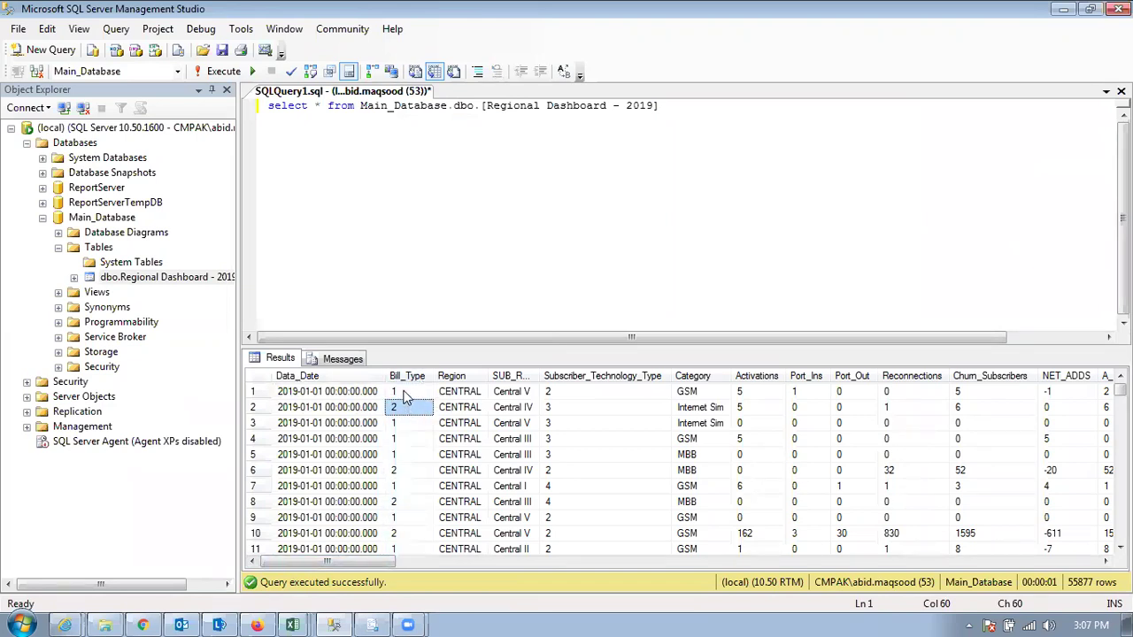
pyautogui.press('Up')
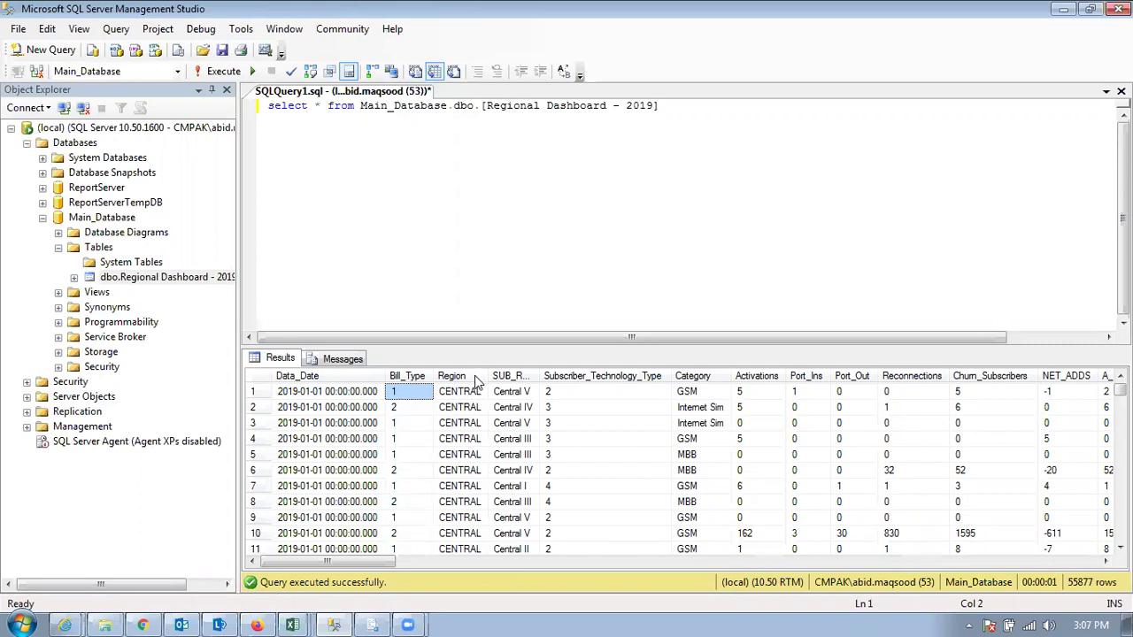
pyautogui.press('Right')
pyautogui.press('Right')
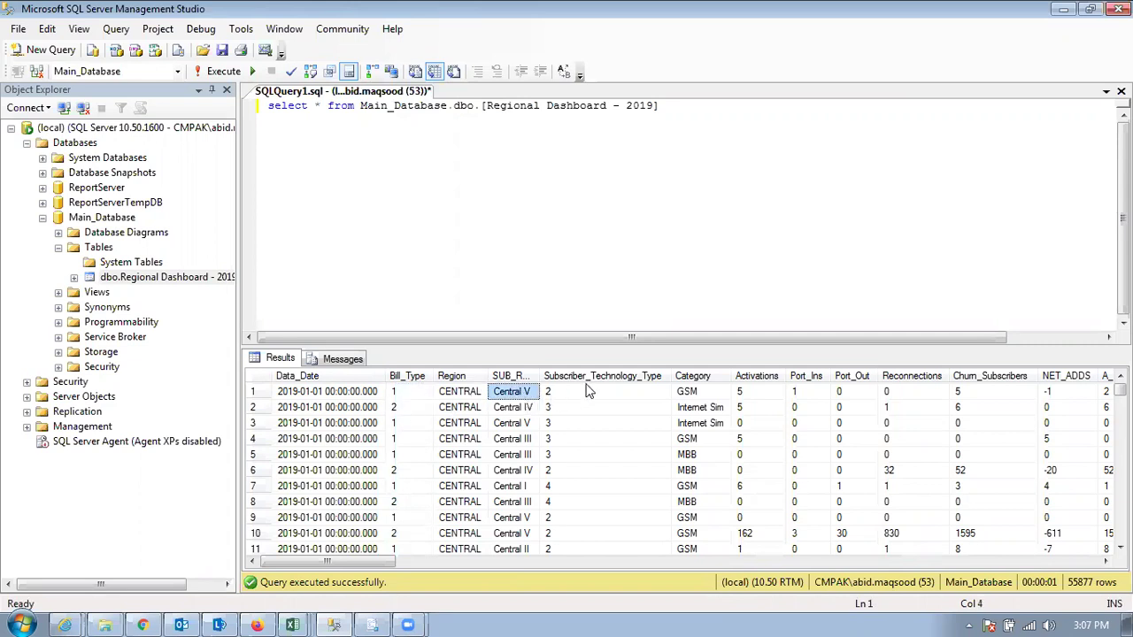
pyautogui.press('Right')
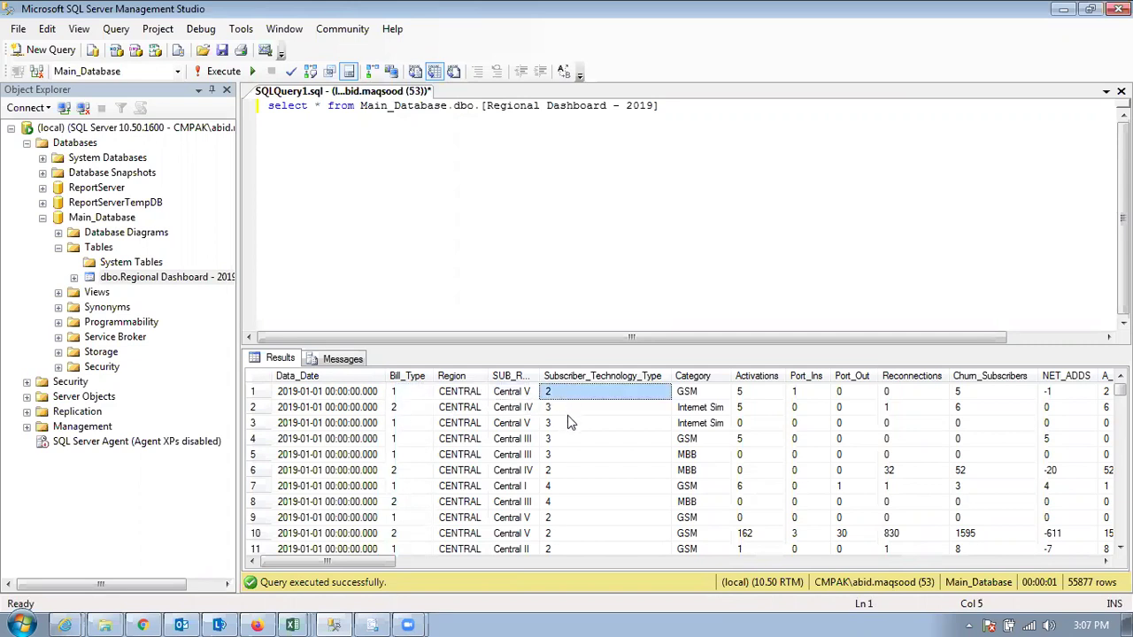
pyautogui.click(567, 417)
pyautogui.click(562, 487)
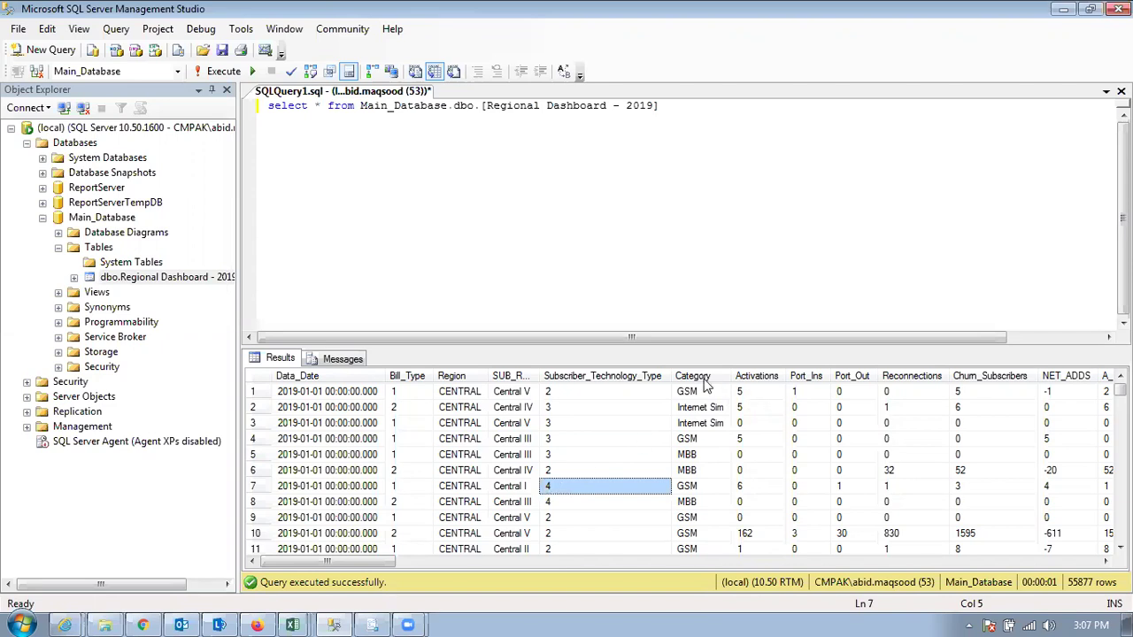
pyautogui.click(701, 395)
pyautogui.click(700, 409)
pyautogui.click(696, 453)
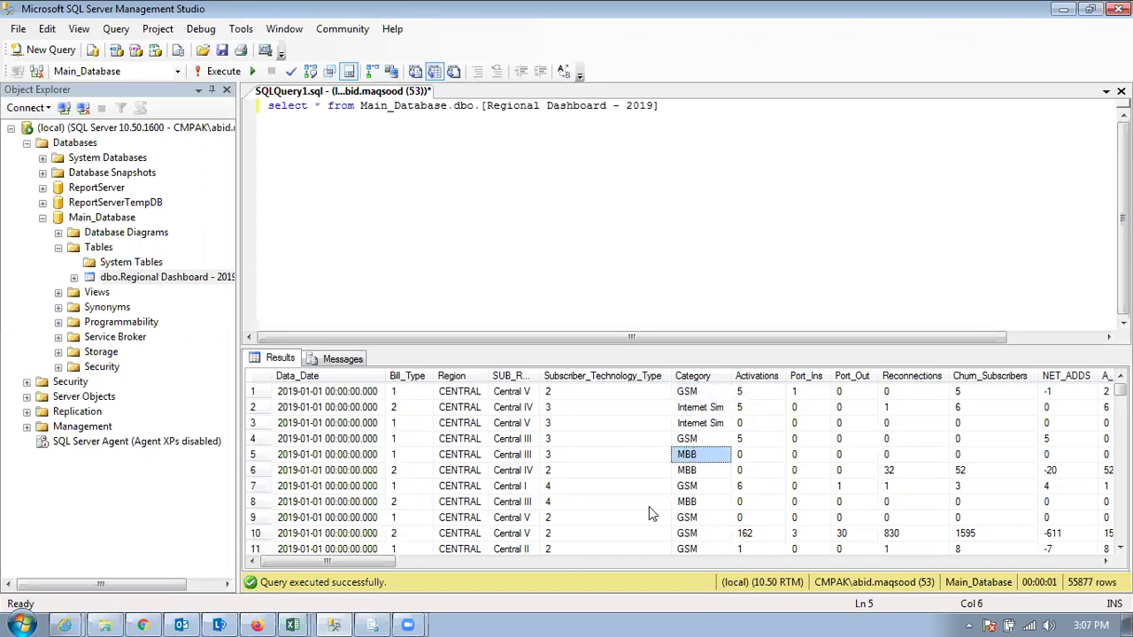
pyautogui.moveTo(351, 563); pyautogui.dragTo(418, 563)
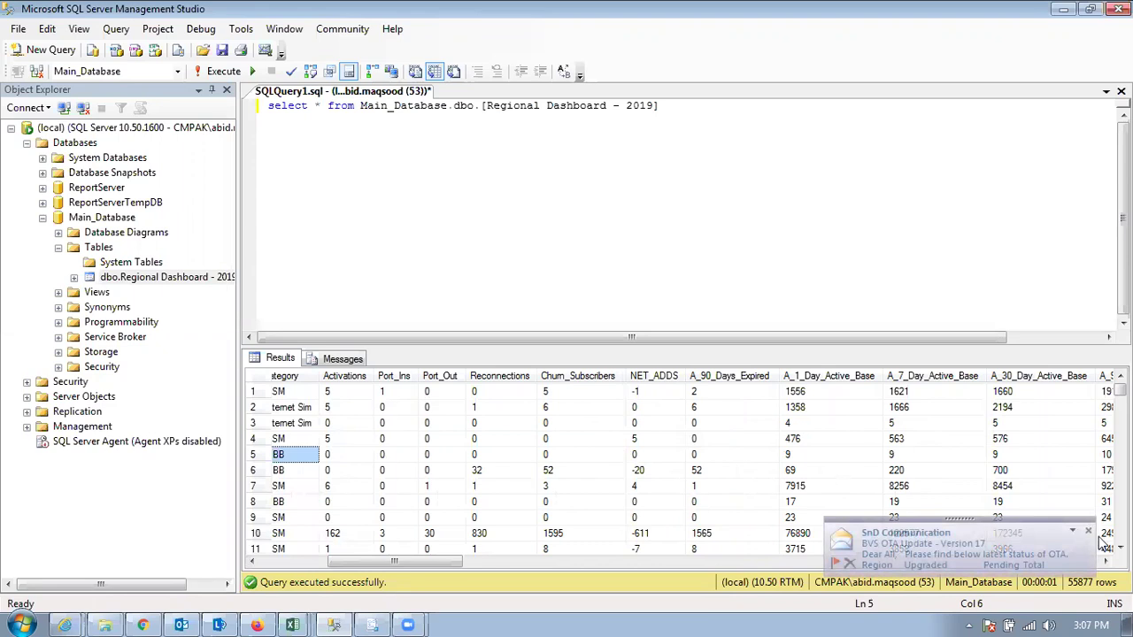
pyautogui.click(1088, 531)
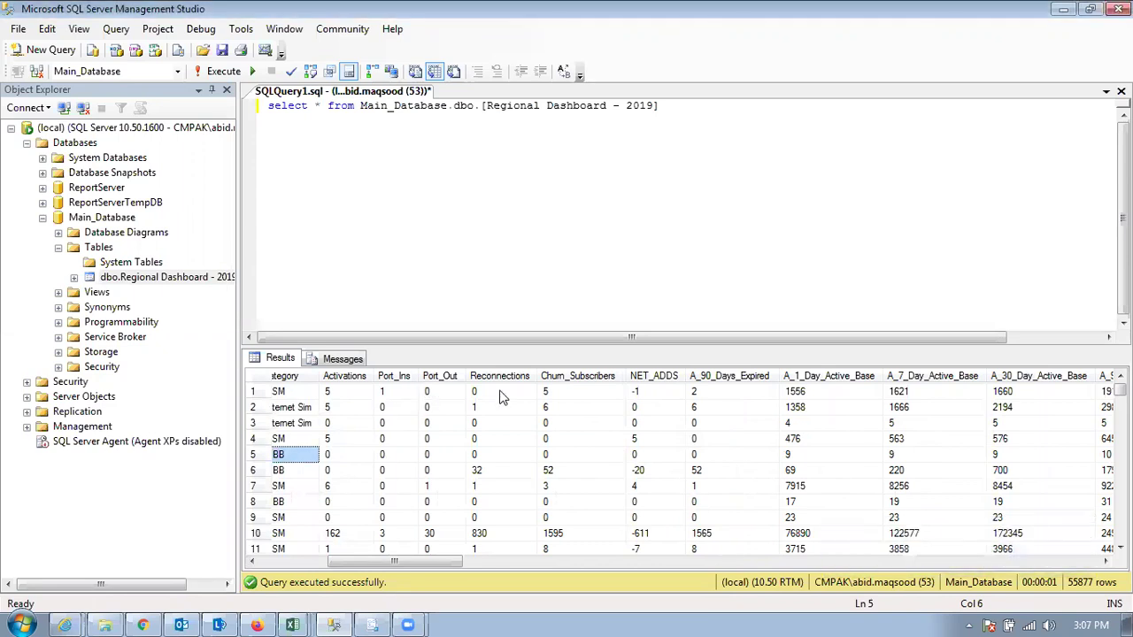
pyautogui.moveTo(418, 563); pyautogui.dragTo(257, 469)
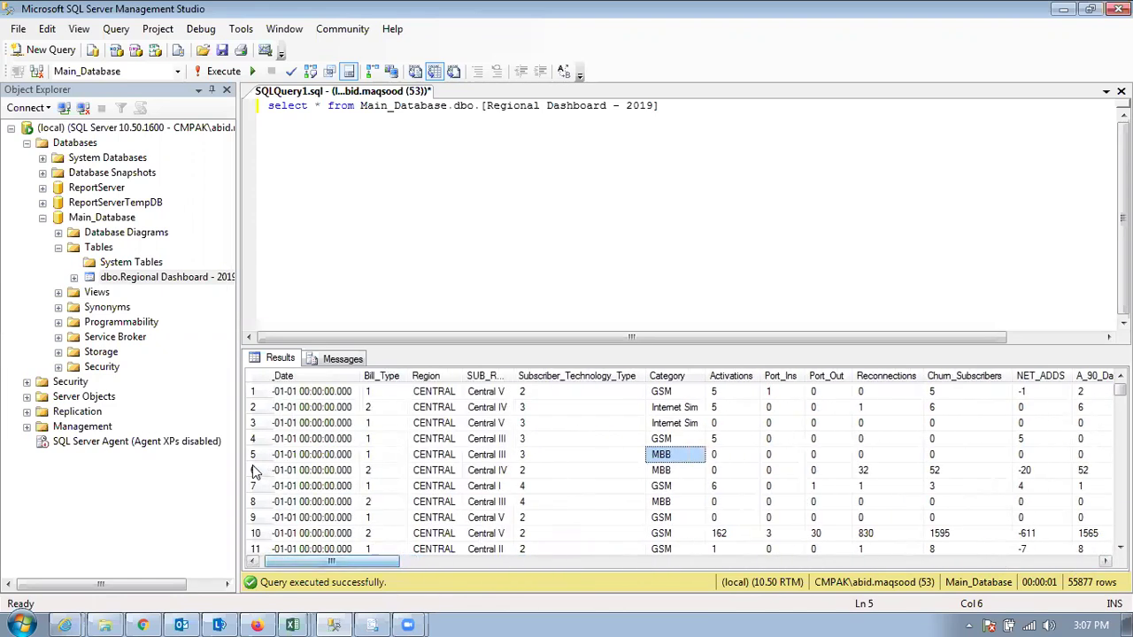
# Switch to the SQL Server Import and Export Wizard and choose the Excel workbook Samrana Dashboard - 2020 from TEMP\2020 as the data source.
pyautogui.click(409, 624)
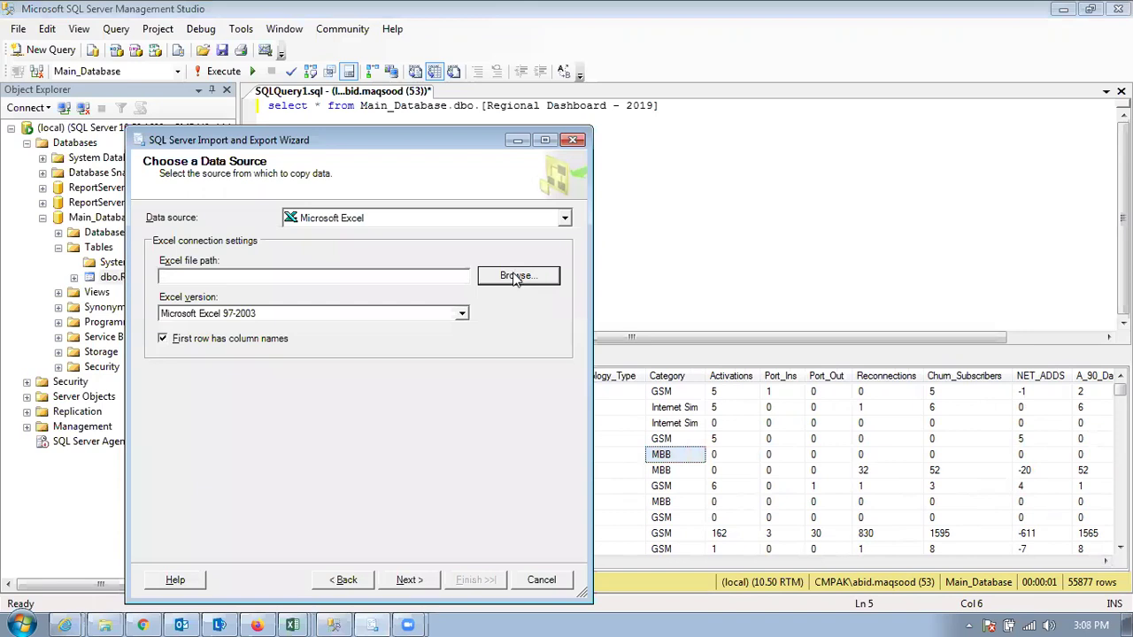
pyautogui.click(517, 275)
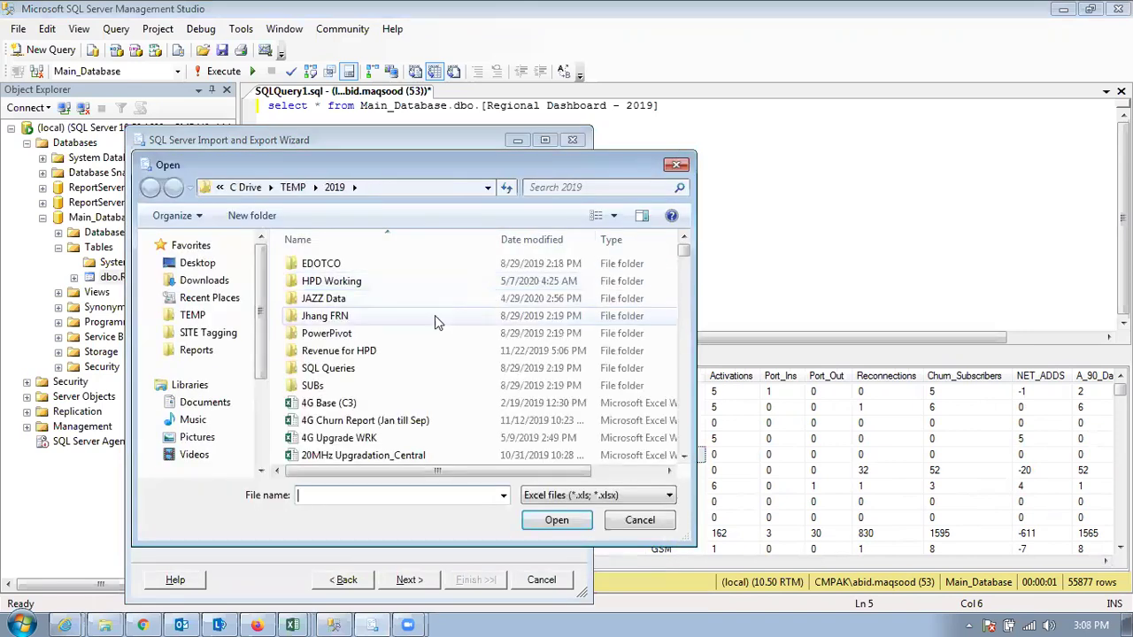
pyautogui.click(193, 318)
pyautogui.doubleClick(342, 380)
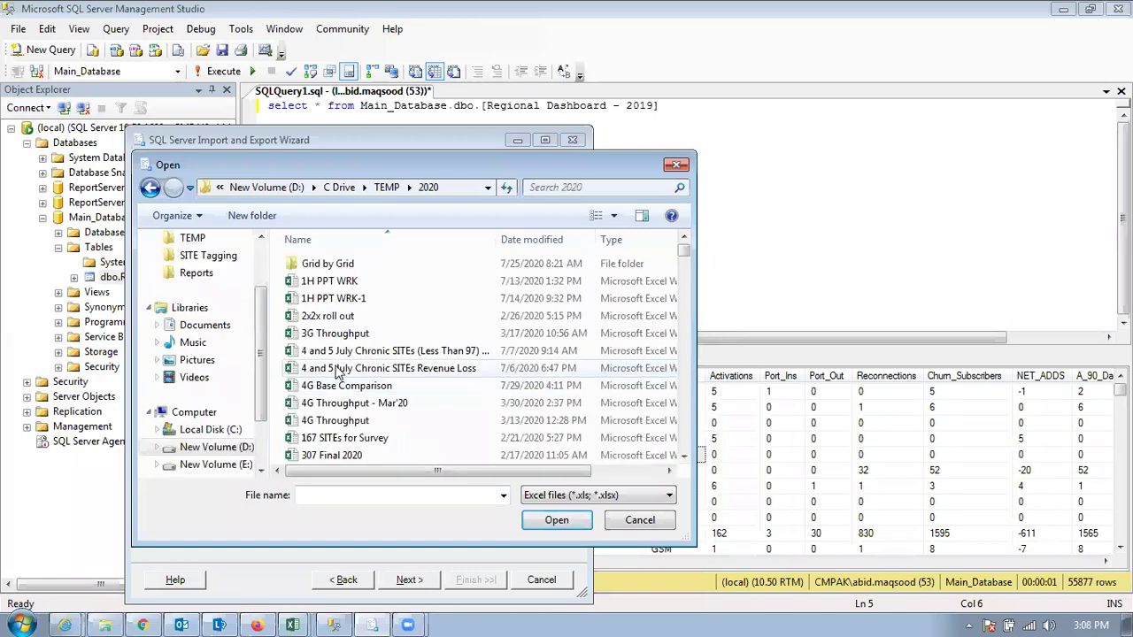
pyautogui.click(361, 280)
pyautogui.press('s')
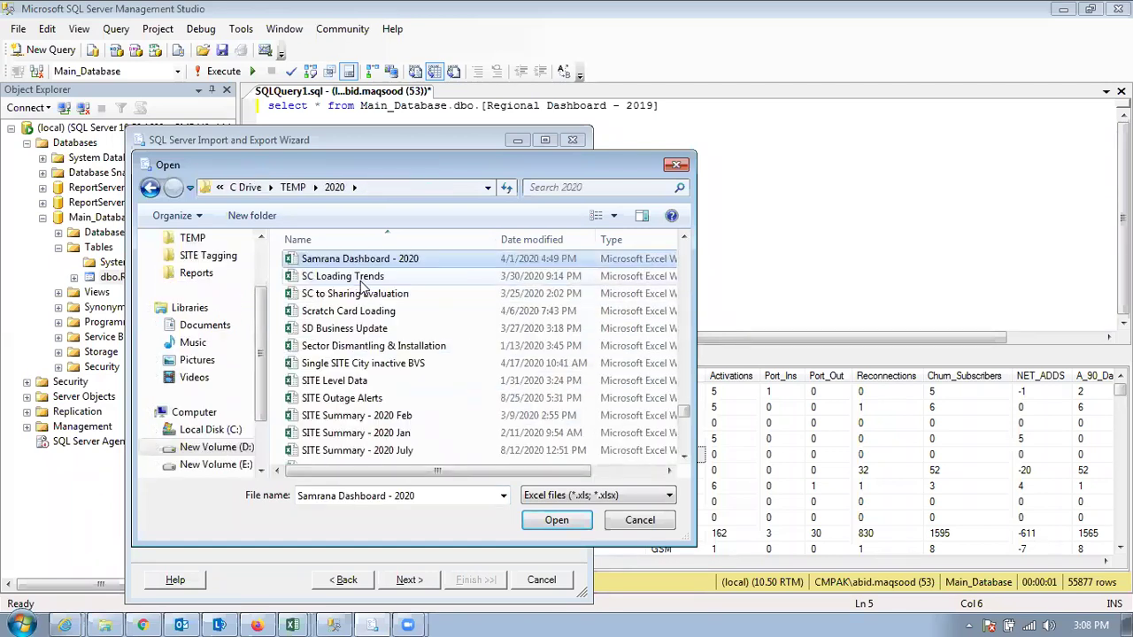
pyautogui.press('Return')
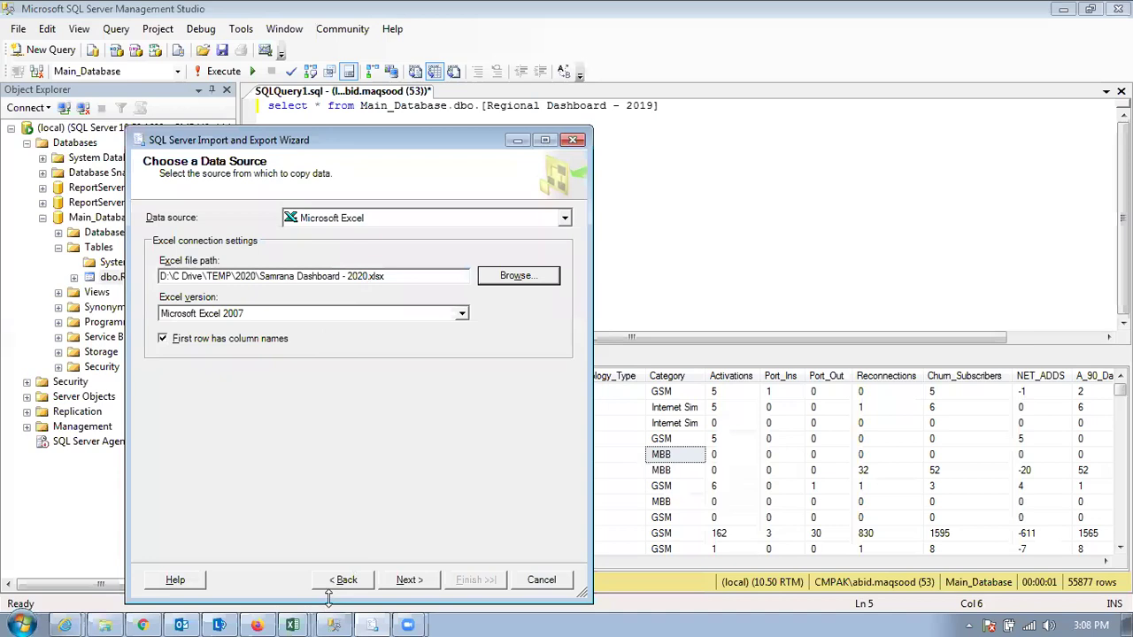
# Import the workbook's Sheet1$ into a new [dbo].[Sheet1$] table, running immediately without saving a package.
pyautogui.click(408, 580)
pyautogui.click(408, 580)
pyautogui.click(407, 579)
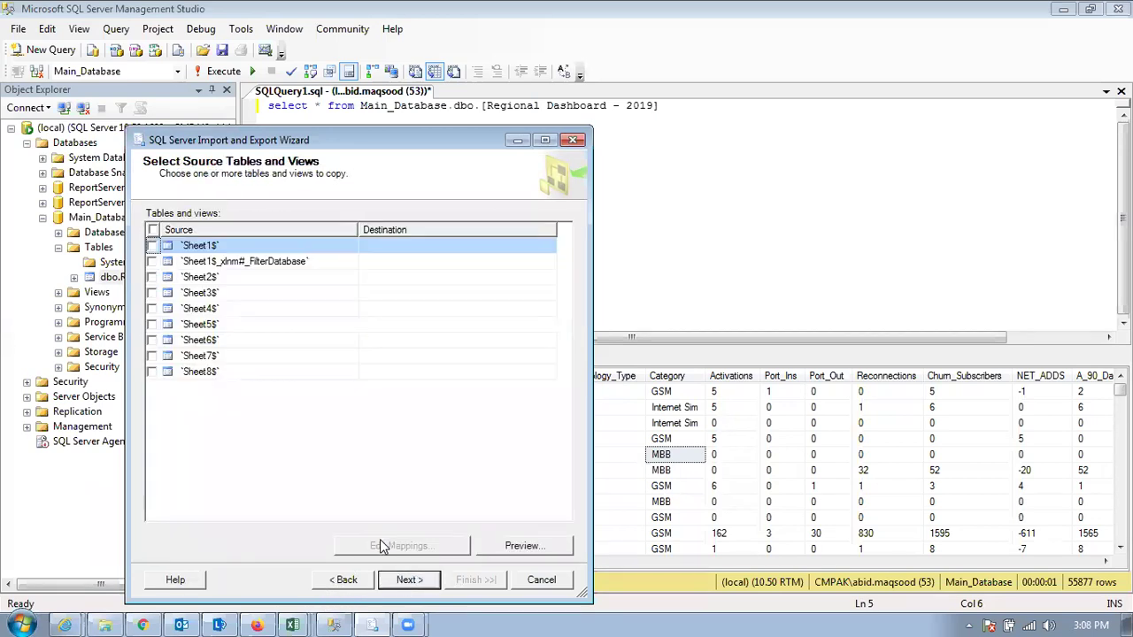
pyautogui.click(152, 246)
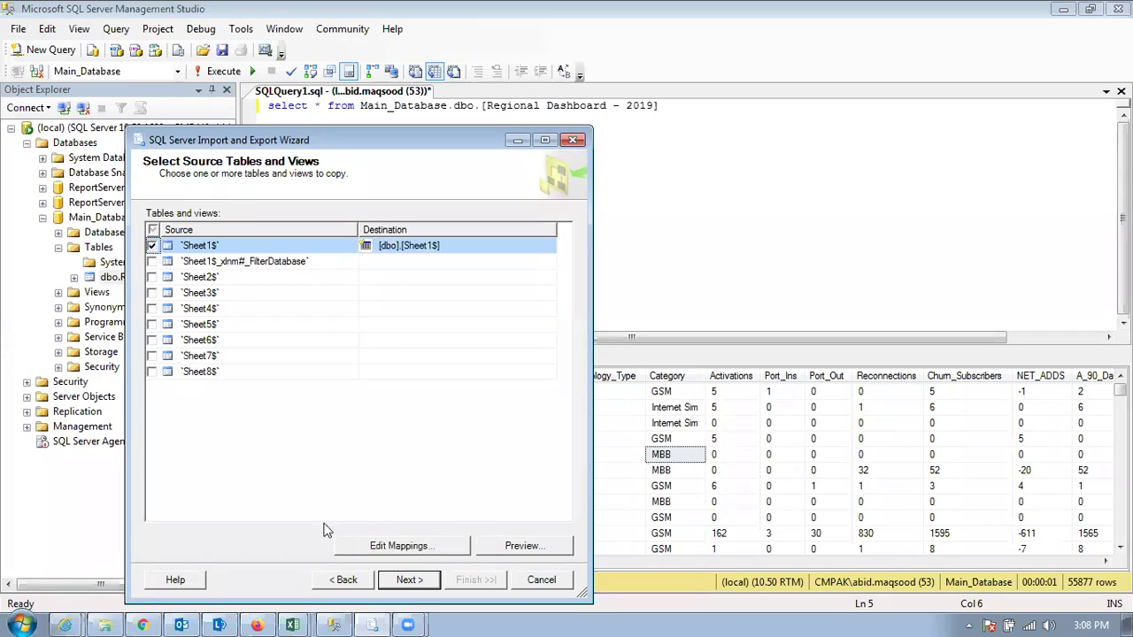
pyautogui.click(397, 582)
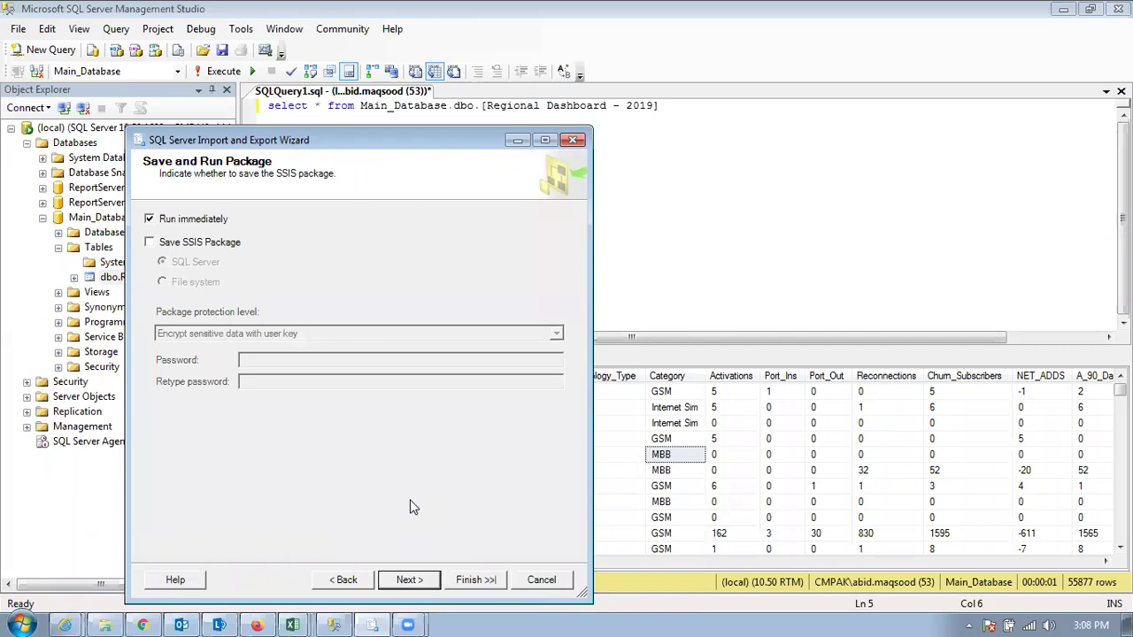
pyautogui.click(470, 581)
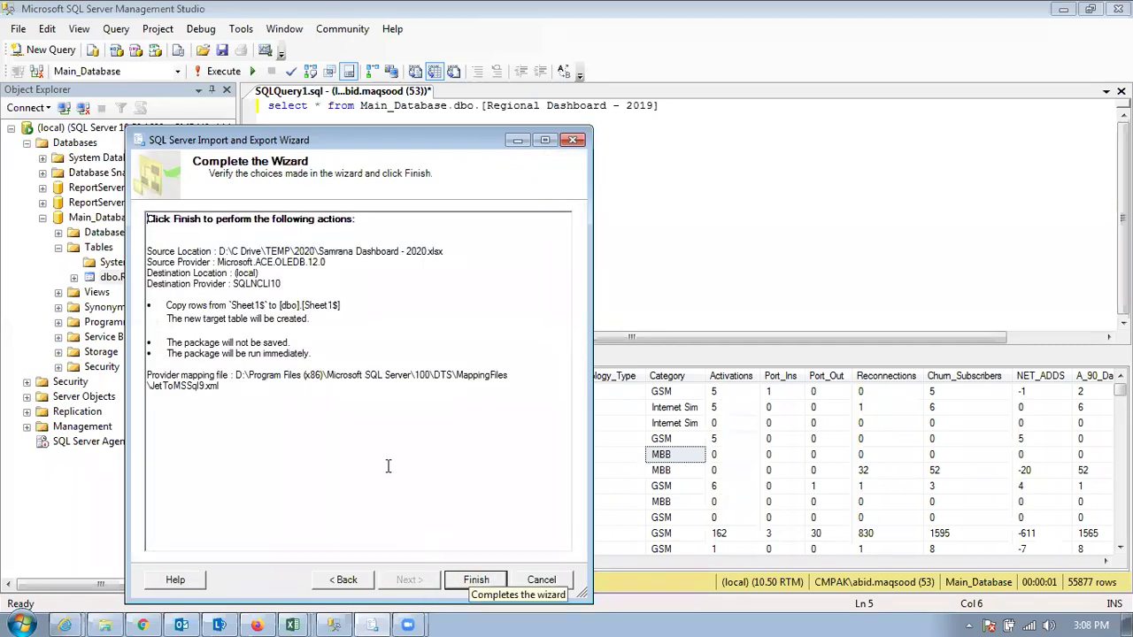
pyautogui.click(470, 580)
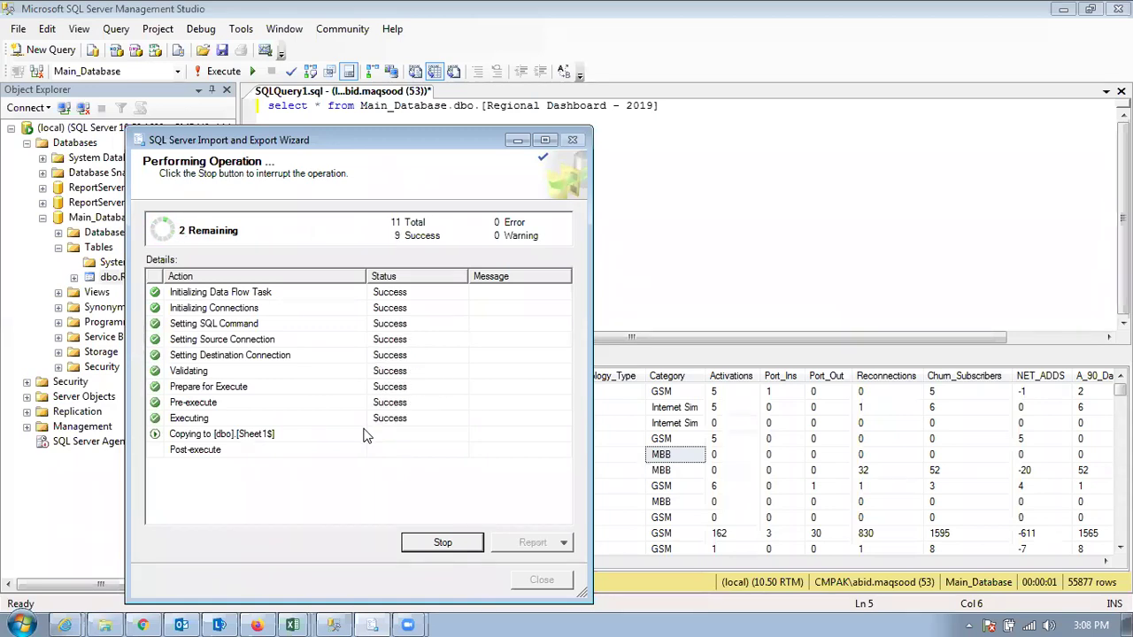
# Close the finished import wizard and reconnect Object Explorer to the local SQL Server.
pyautogui.click(531, 583)
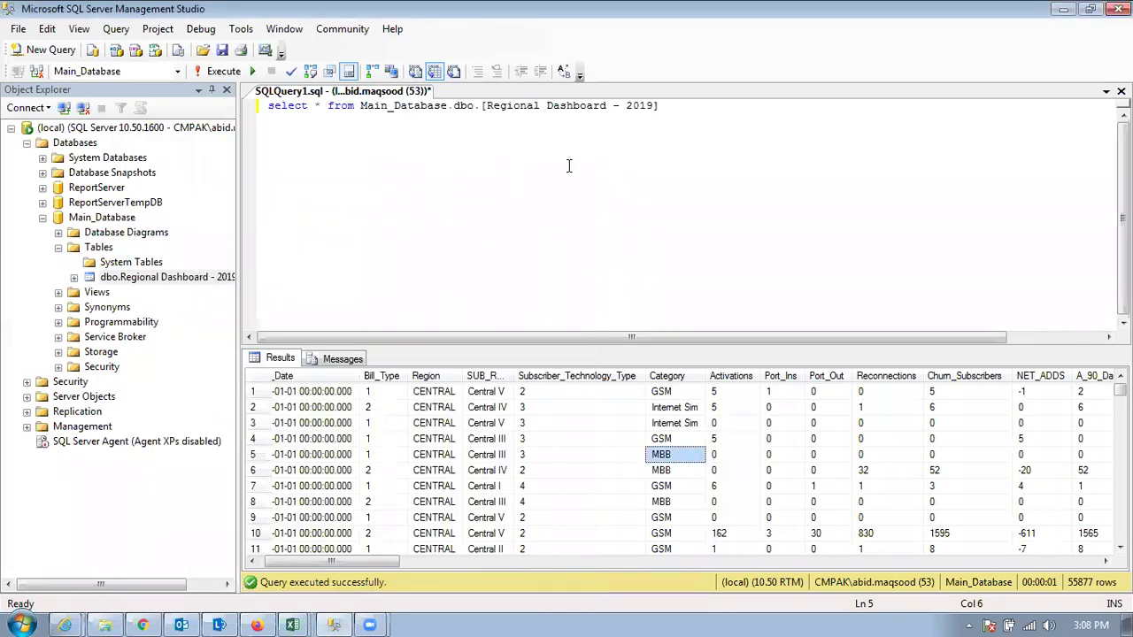
pyautogui.moveTo(671, 112); pyautogui.dragTo(428, 106)
pyautogui.click(662, 114)
pyautogui.click(650, 105)
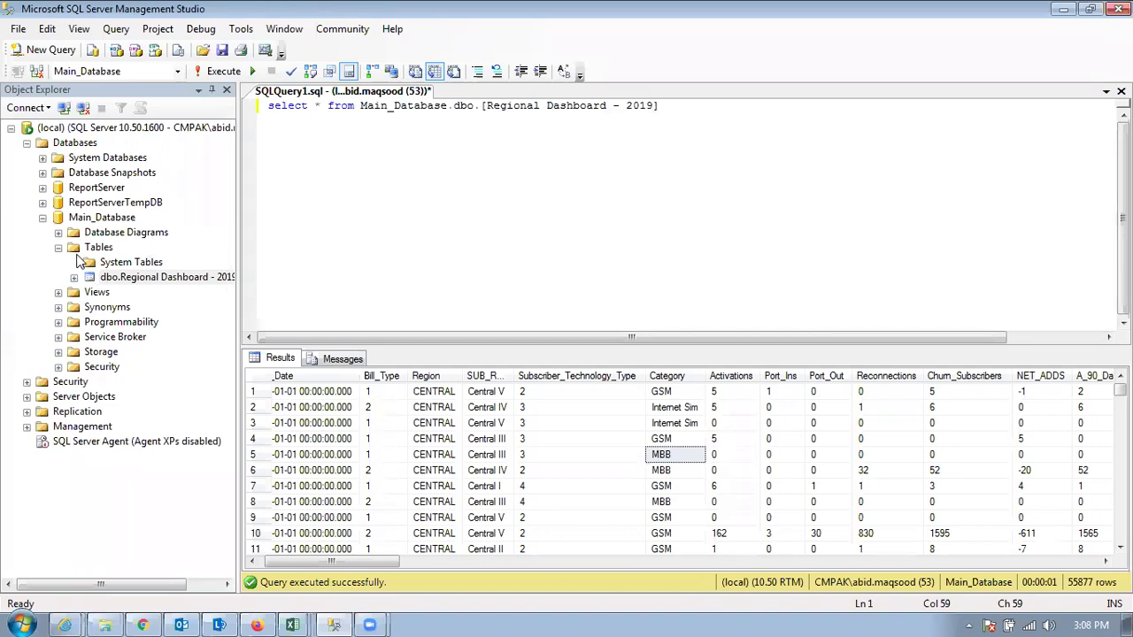
pyautogui.click(63, 107)
pyautogui.click(513, 340)
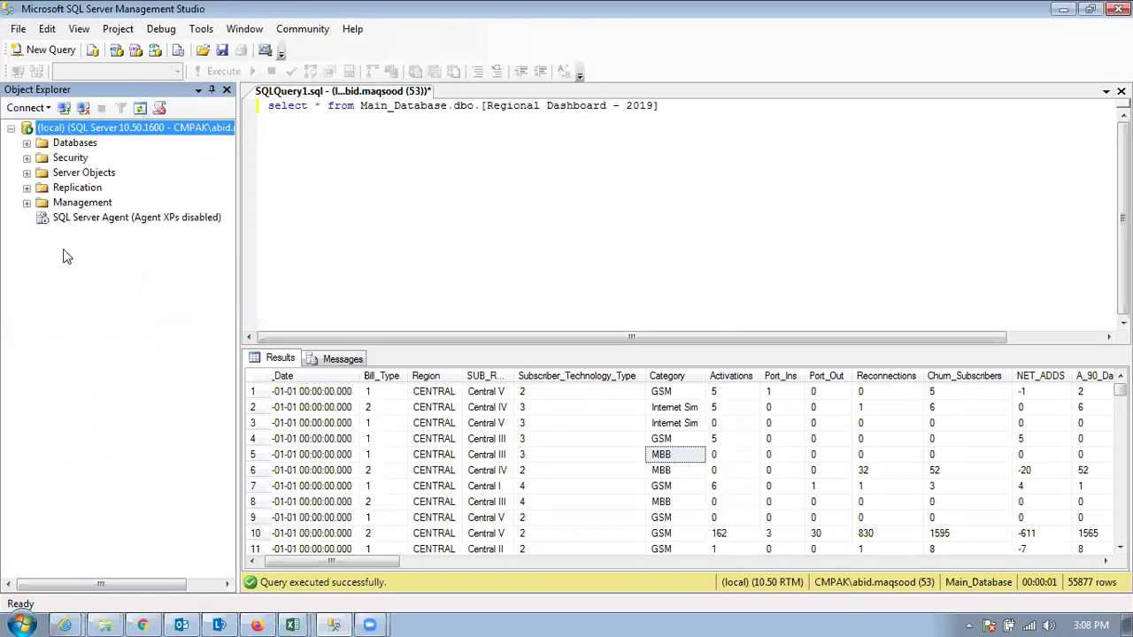
# Rename the dbo.Sheet1$ table in Main_Database to Regional Dashboard - 2020.
pyautogui.click(27, 144)
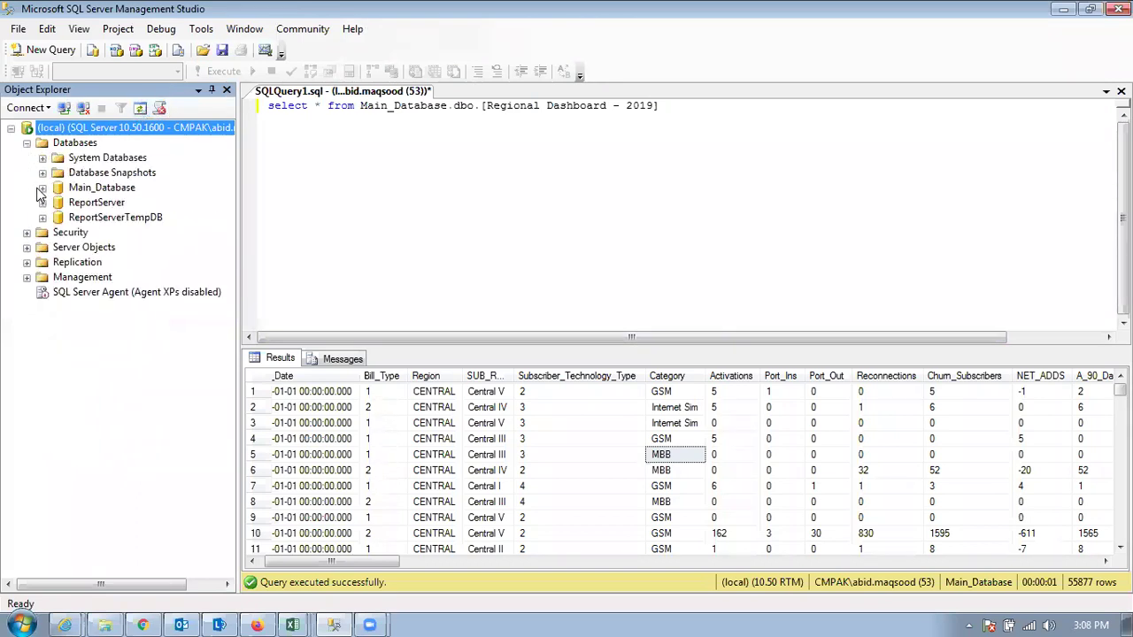
pyautogui.click(42, 188)
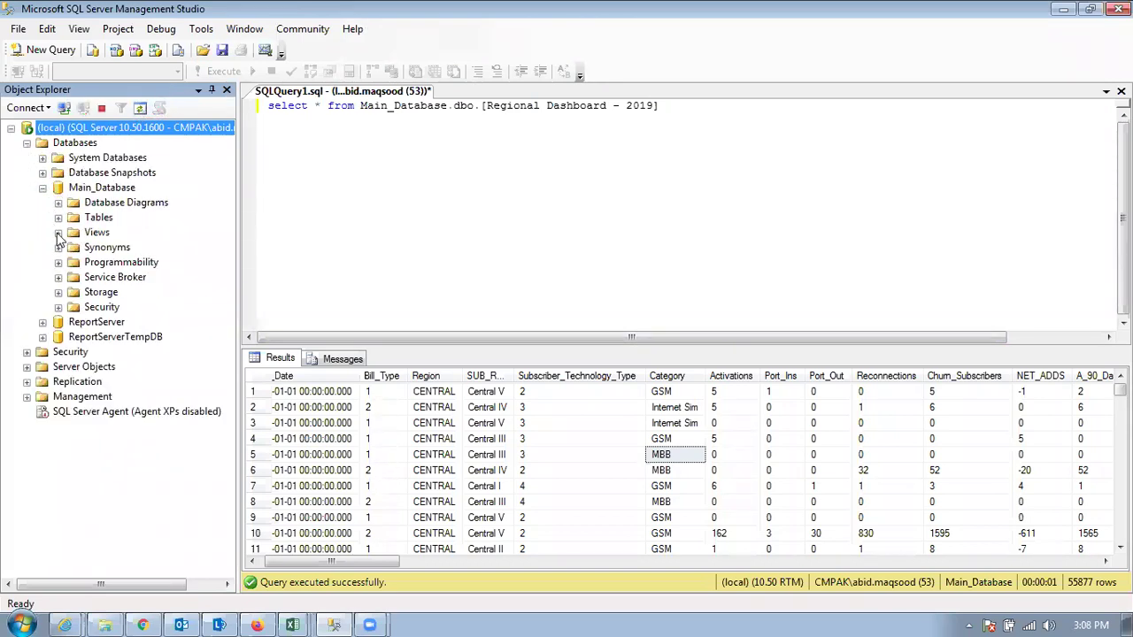
pyautogui.click(59, 216)
pyautogui.rightClick(106, 263)
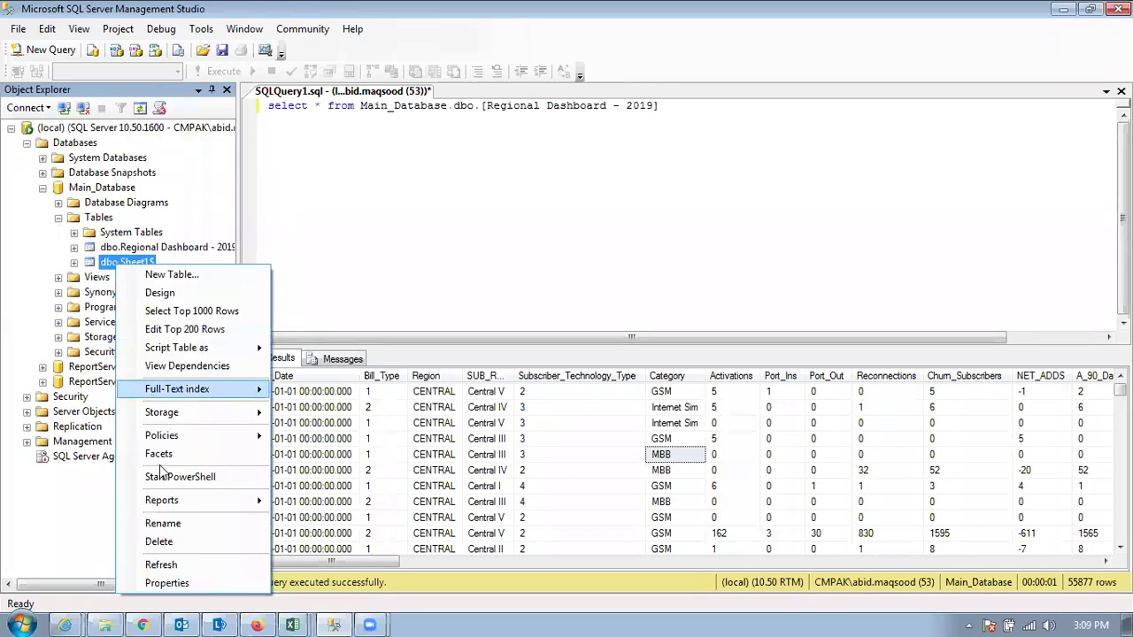
pyautogui.click(182, 524)
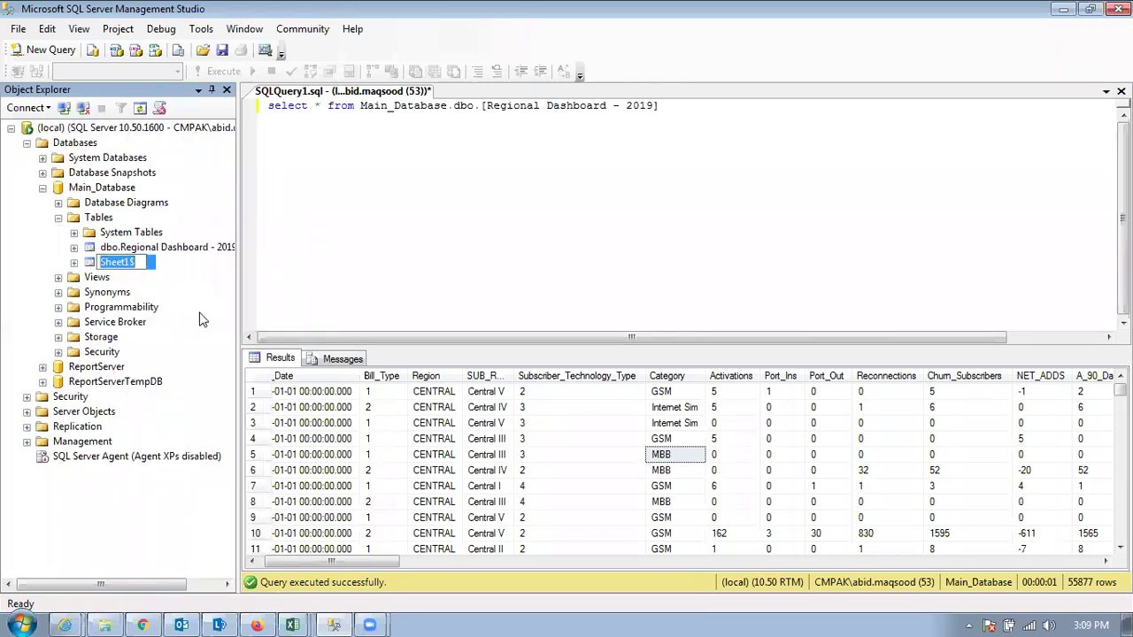
pyautogui.write('Regi')
pyautogui.write('onal Dashboard')
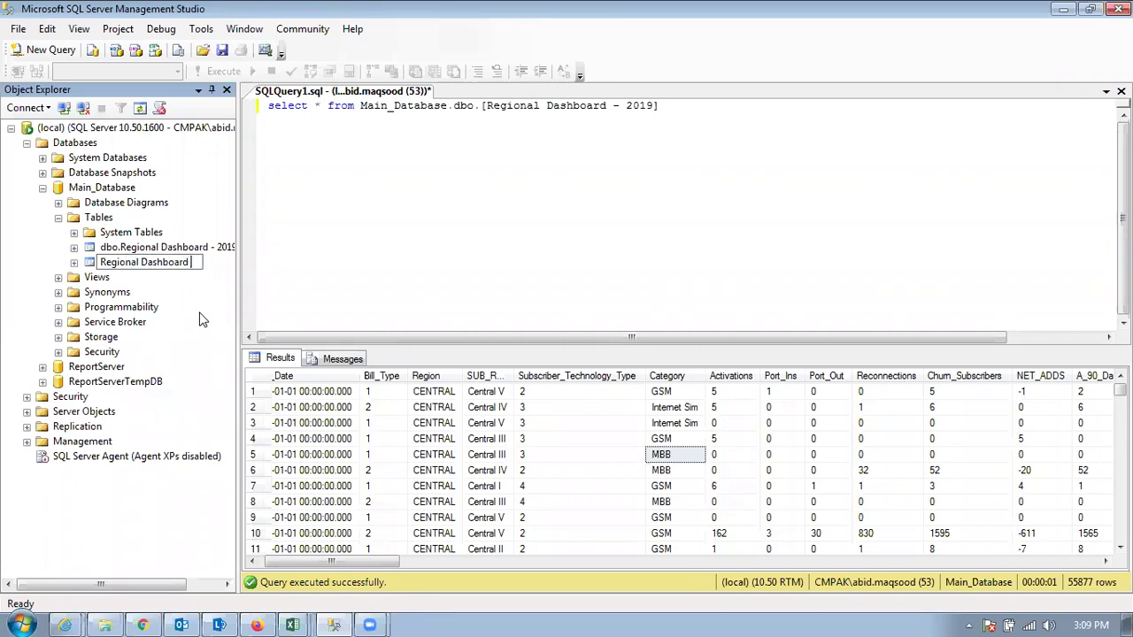
pyautogui.write(' - 2020')
pyautogui.press('Return')
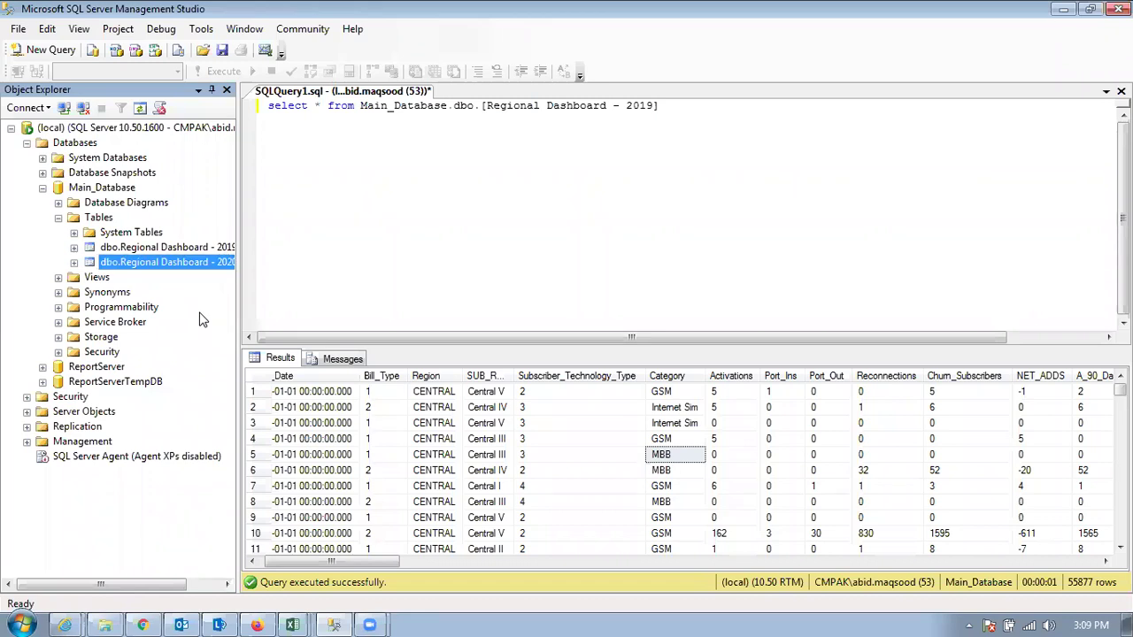
# Change the query to select * from Main_Database.dbo.[Regional Dashboard - 2020], run it and look across the result columns.
pyautogui.click(654, 105)
pyautogui.press('BackSpace')
pyautogui.press('BackSpace')
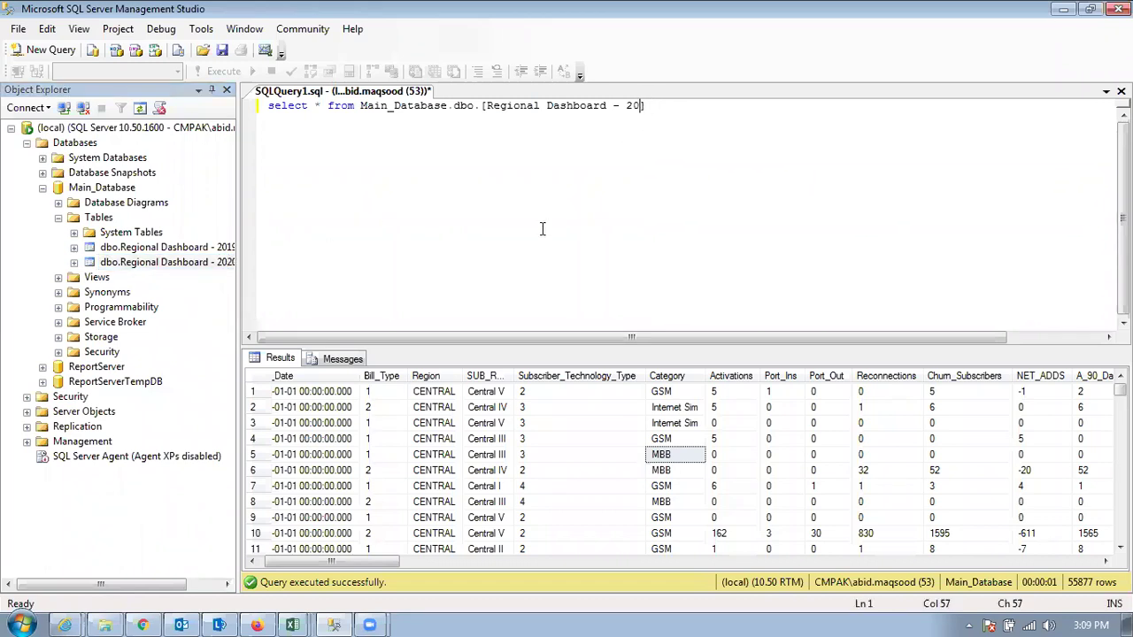
pyautogui.write('20')
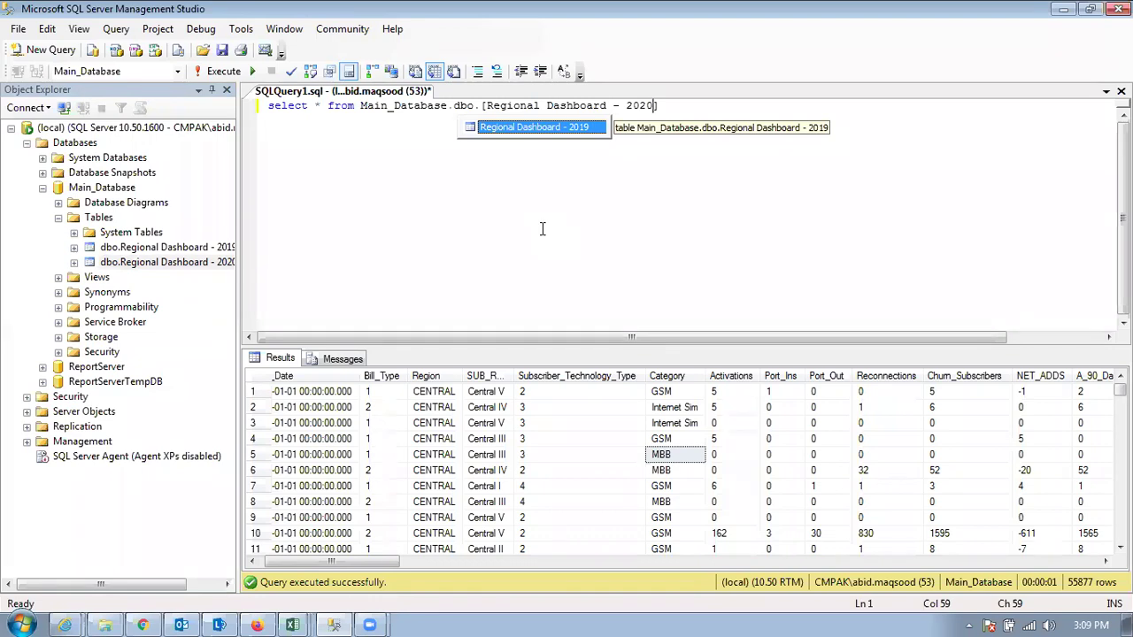
pyautogui.press('F5')
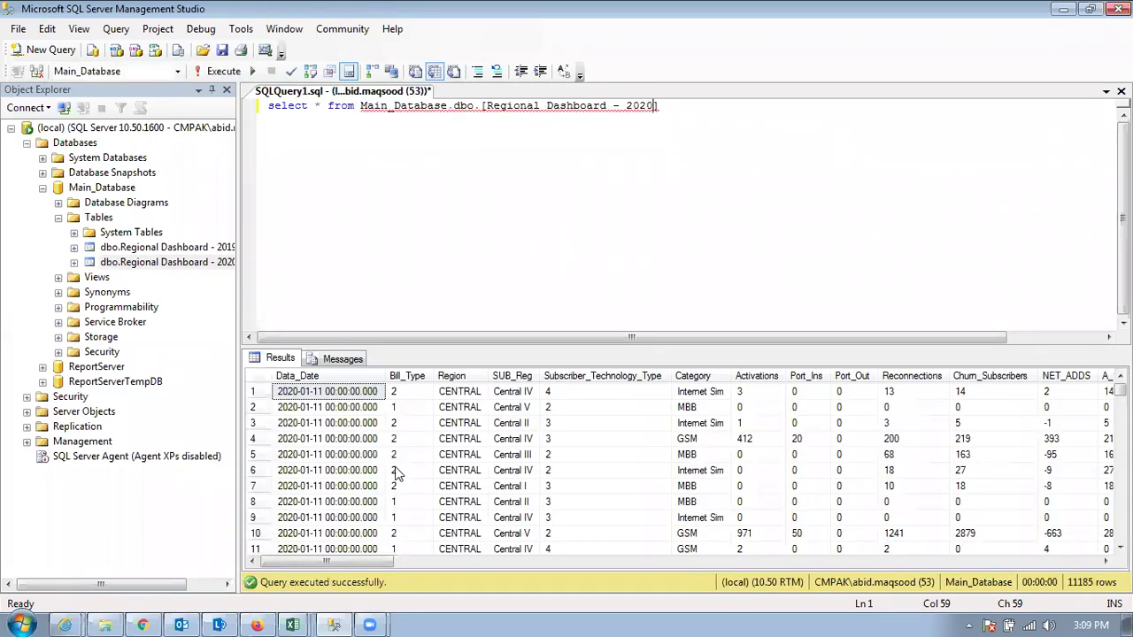
pyautogui.click(333, 502)
pyautogui.moveTo(343, 557); pyautogui.dragTo(917, 563)
pyautogui.moveTo(1087, 617); pyautogui.dragTo(354, 562)
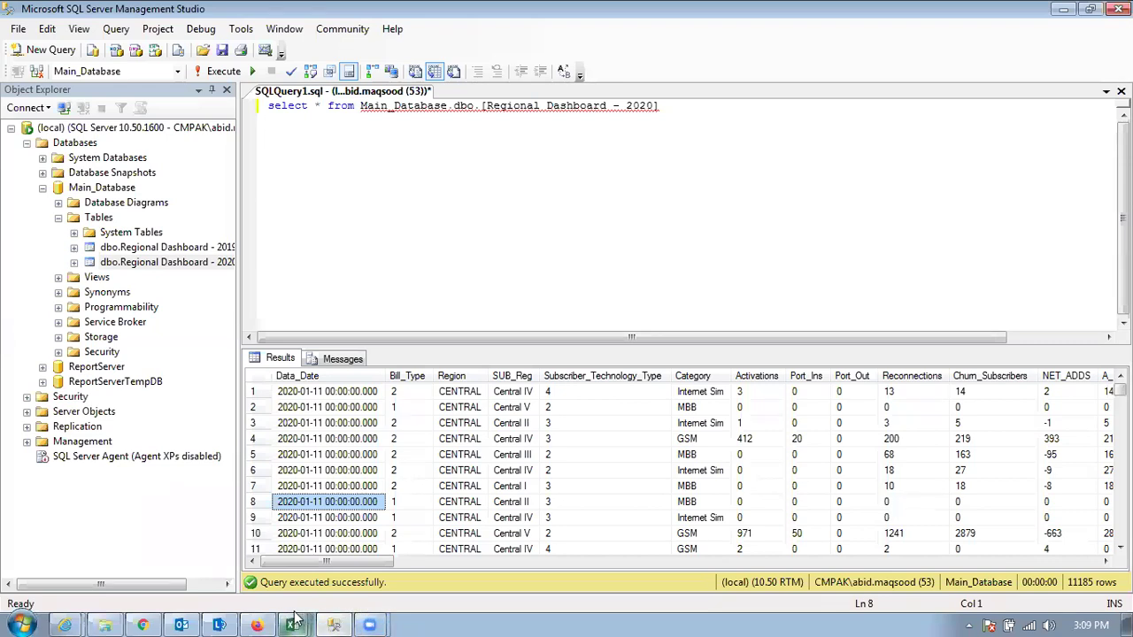
pyautogui.click(370, 625)
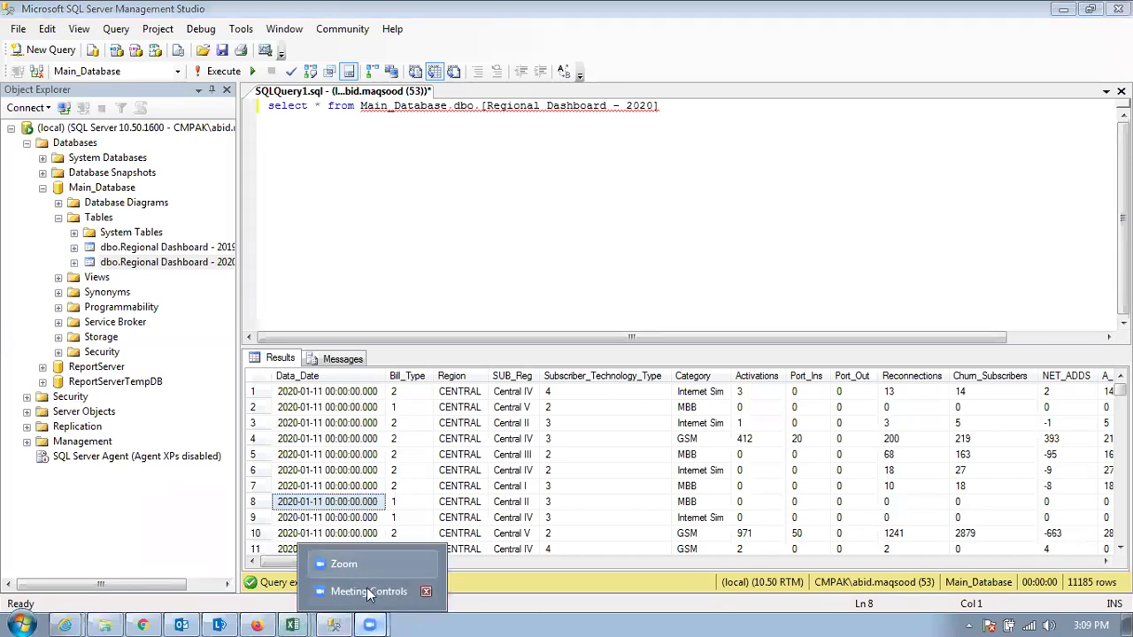
pyautogui.click(370, 591)
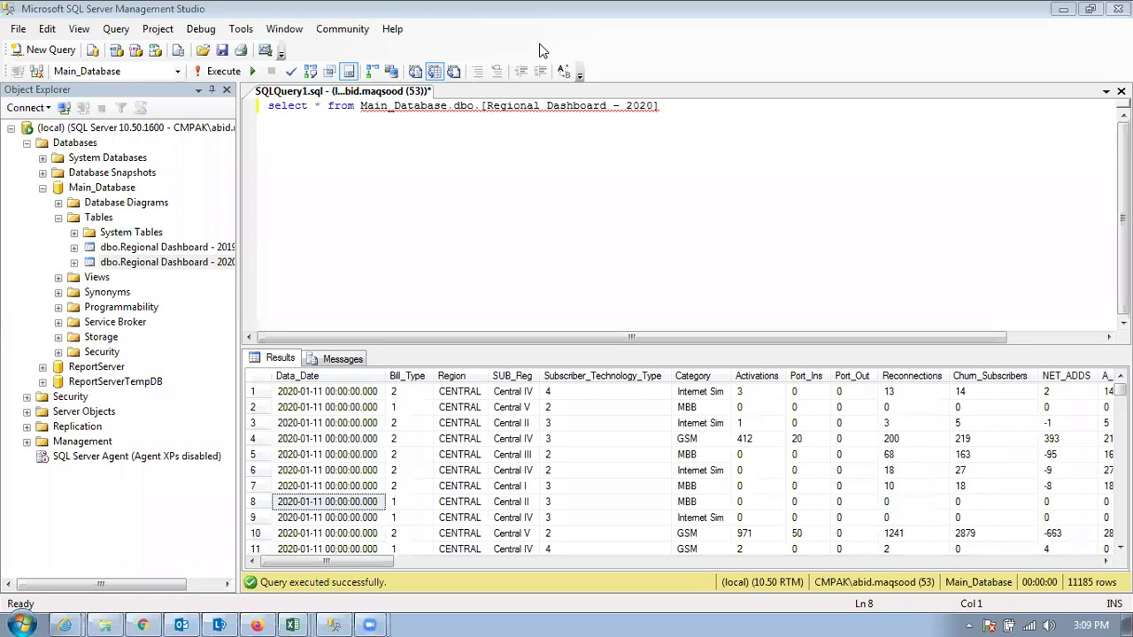
pyautogui.click(840, 238)
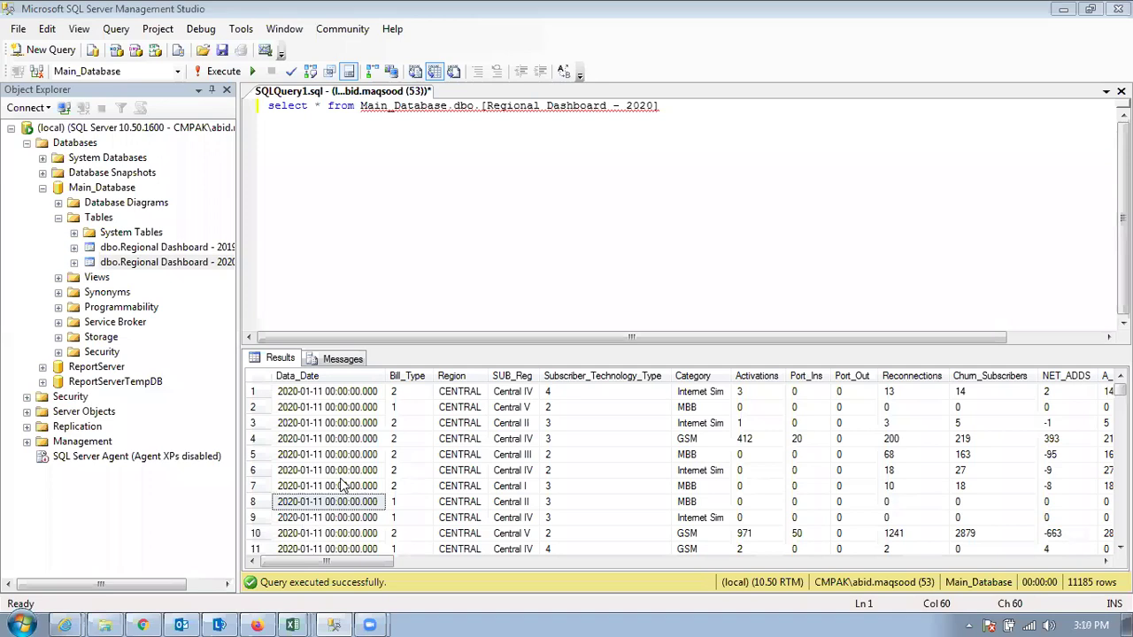
# Launch Power BI Desktop and start a data import from a SQL Server database.
pyautogui.click(21, 624)
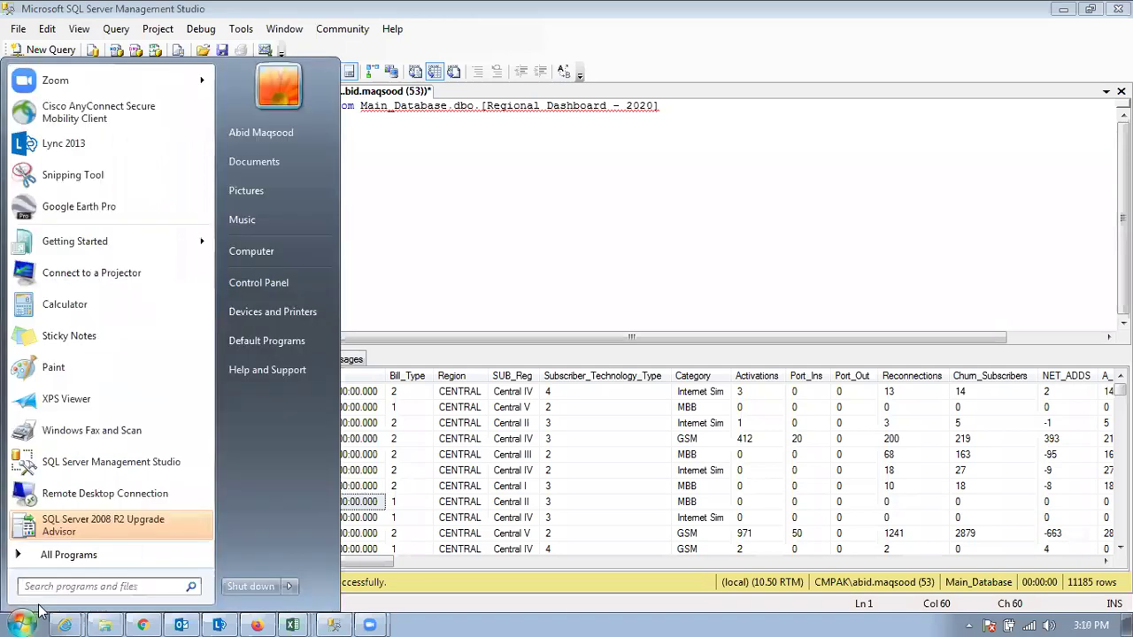
pyautogui.write('power')
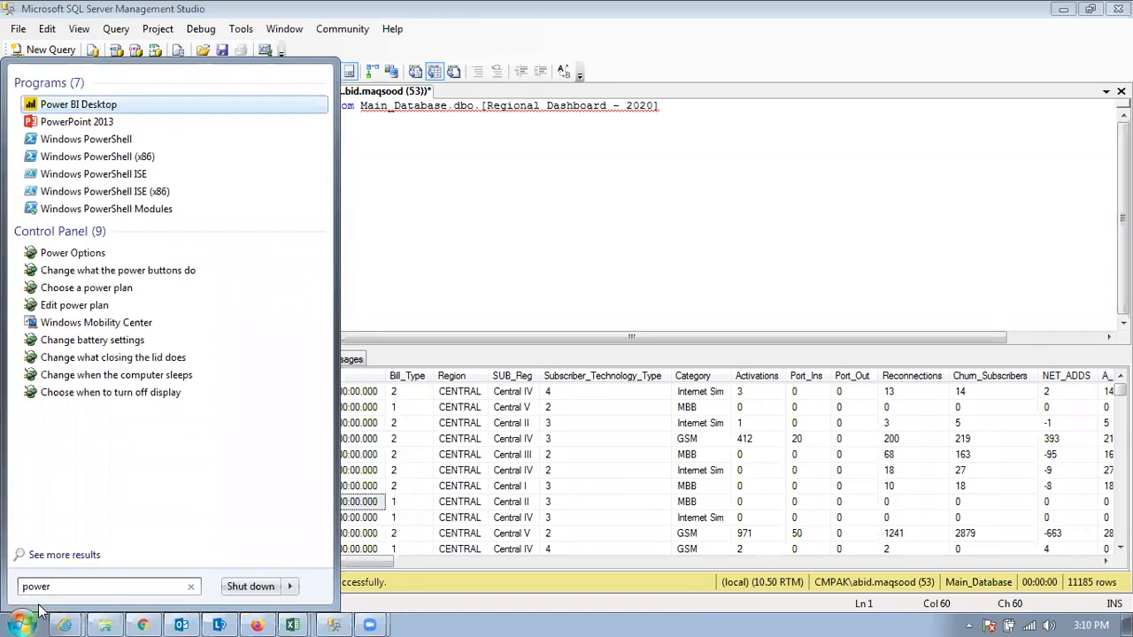
pyautogui.press('Return')
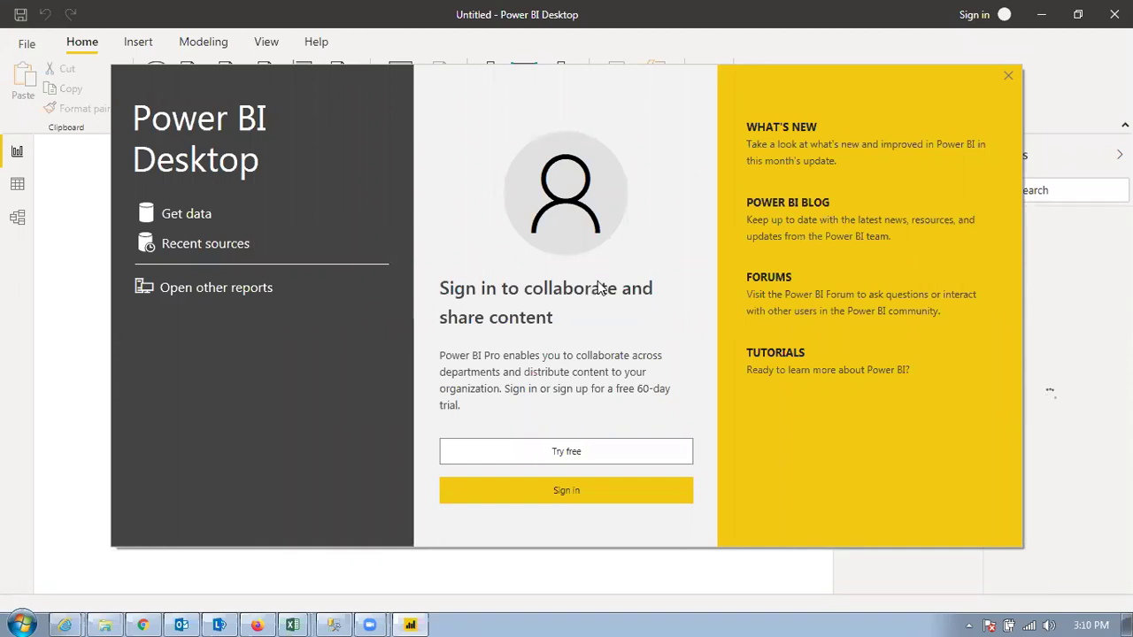
pyautogui.click(1010, 76)
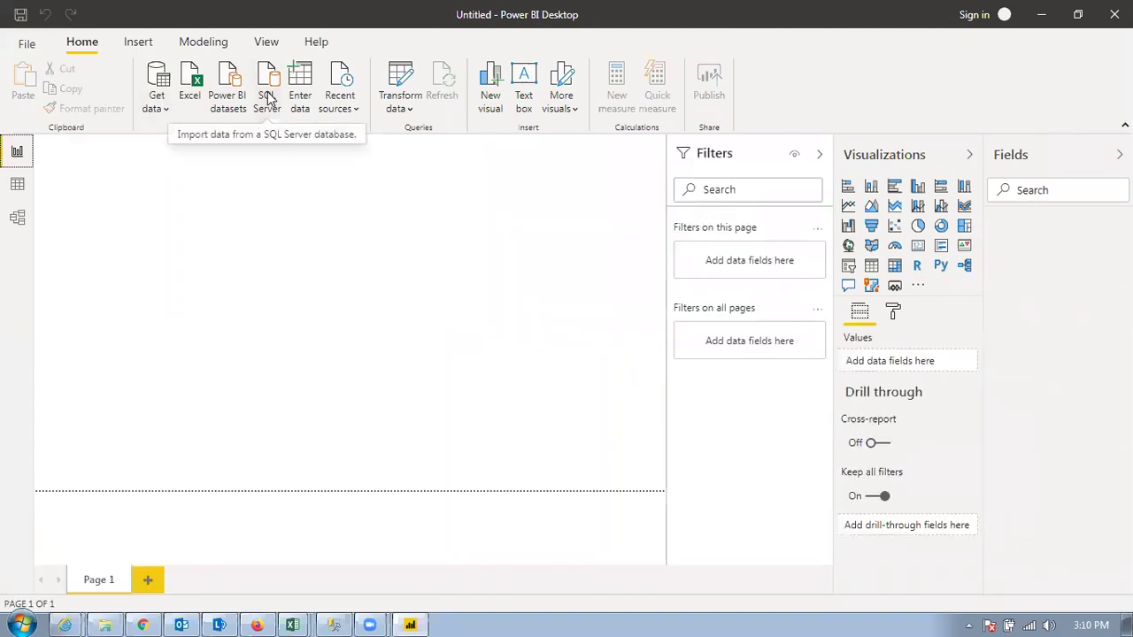
pyautogui.click(164, 110)
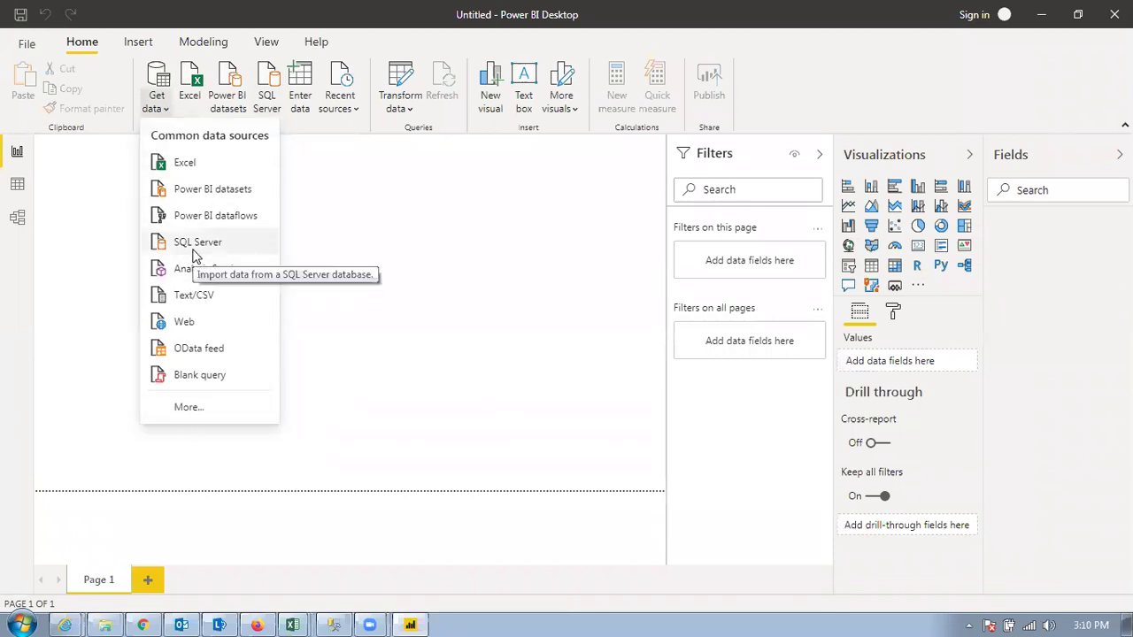
pyautogui.click(266, 94)
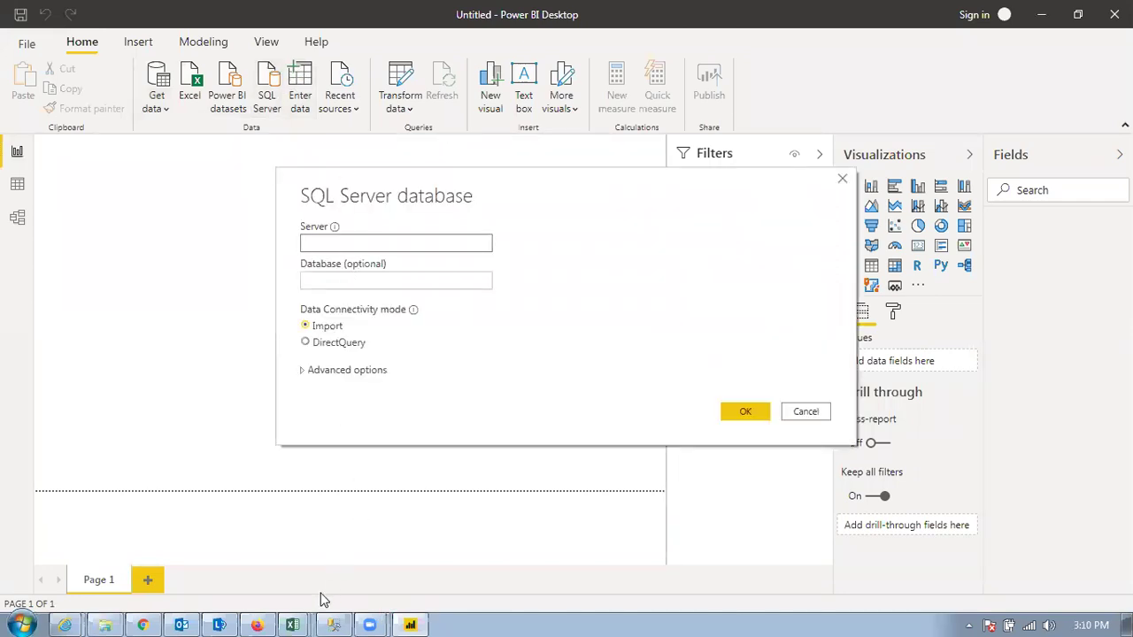
# Look up this computer's name in the Windows system information for use as the server name.
pyautogui.click(333, 623)
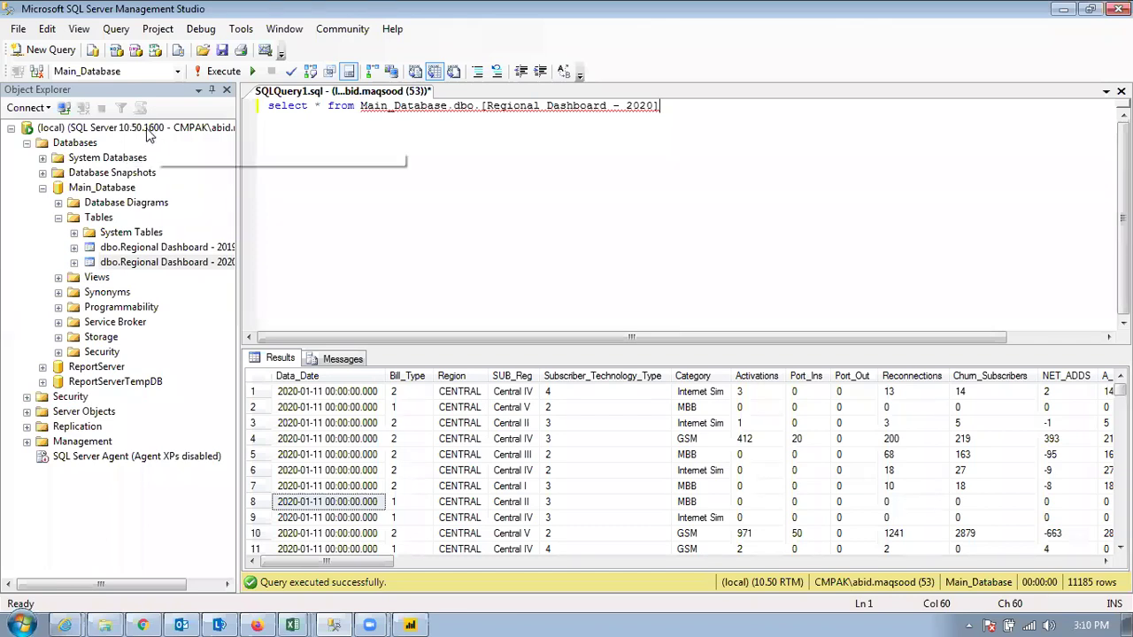
pyautogui.click(7, 617)
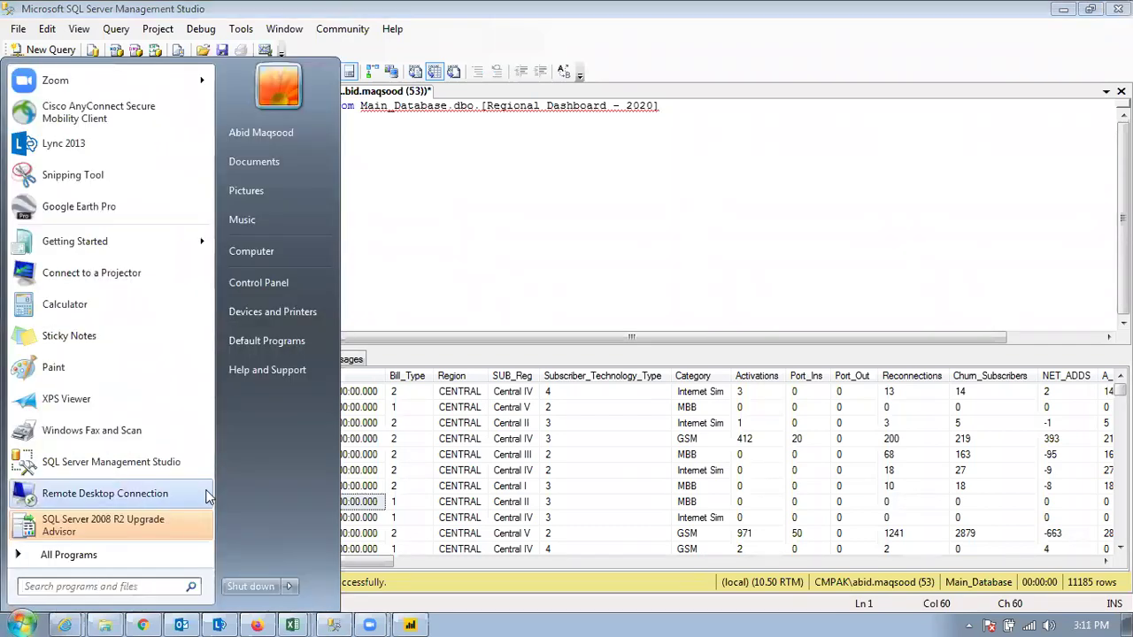
pyautogui.rightClick(294, 252)
pyautogui.click(347, 392)
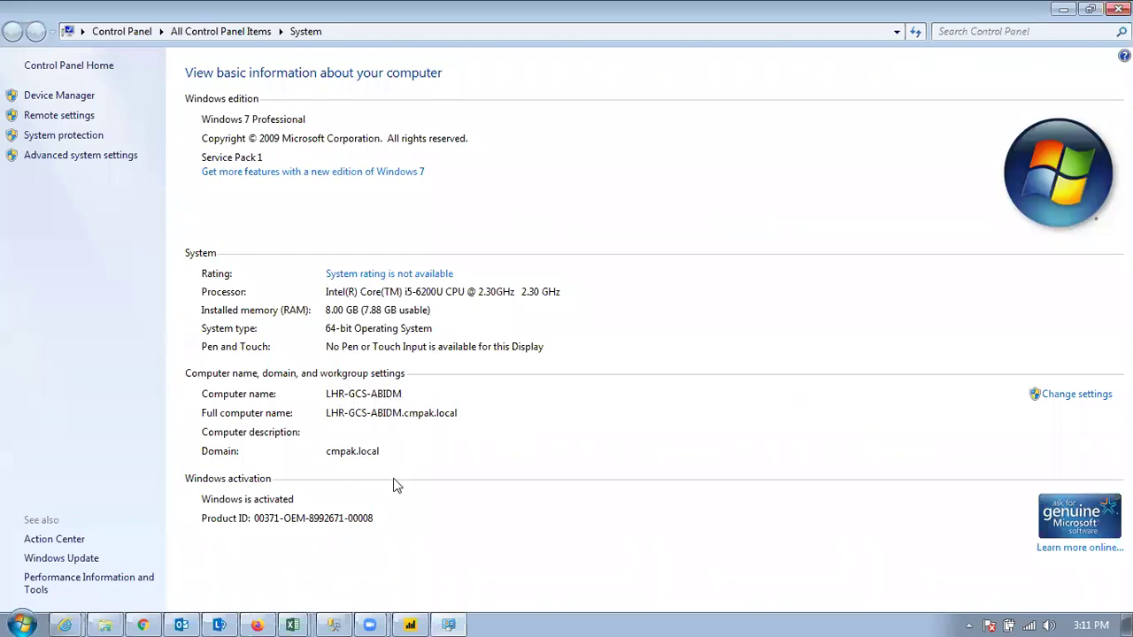
pyautogui.click(331, 623)
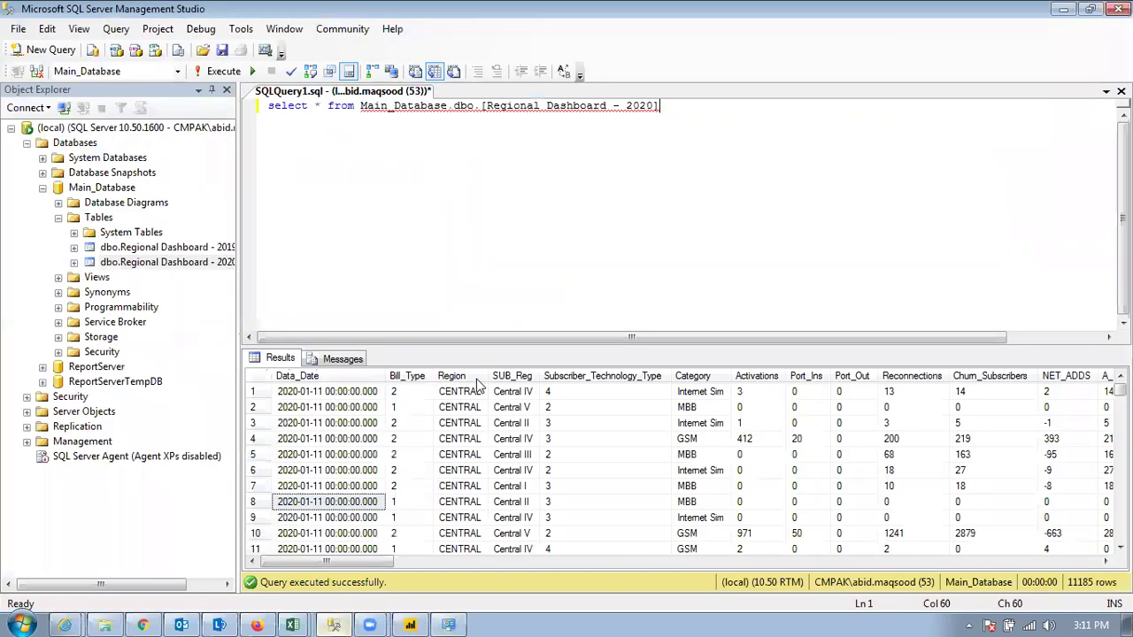
pyautogui.click(449, 625)
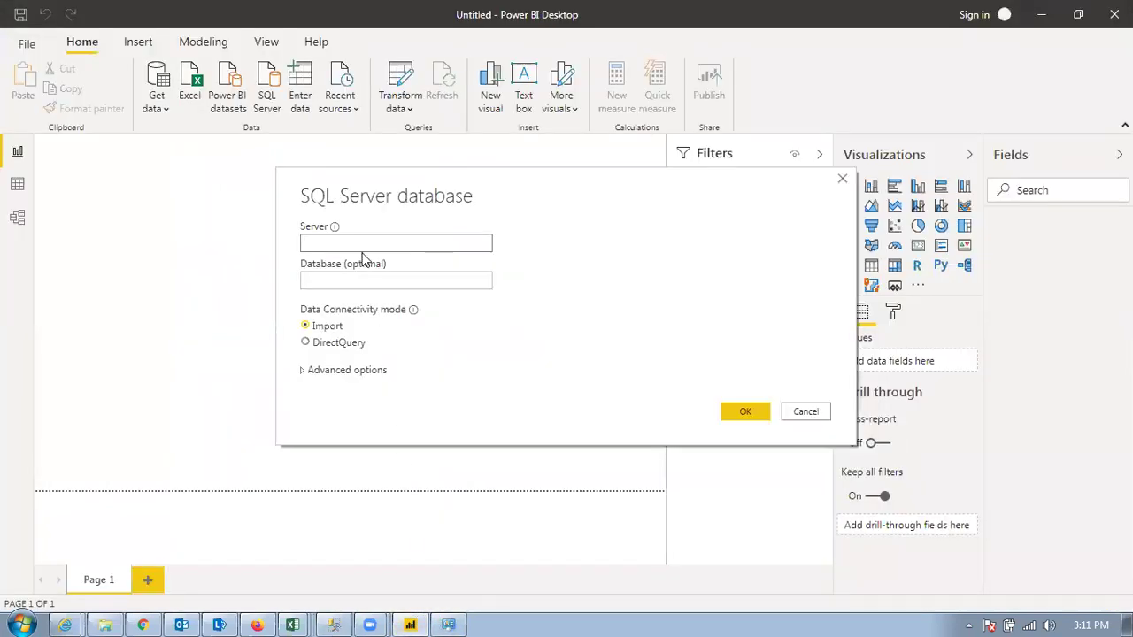
pyautogui.hotkey('alt', 'Tab')
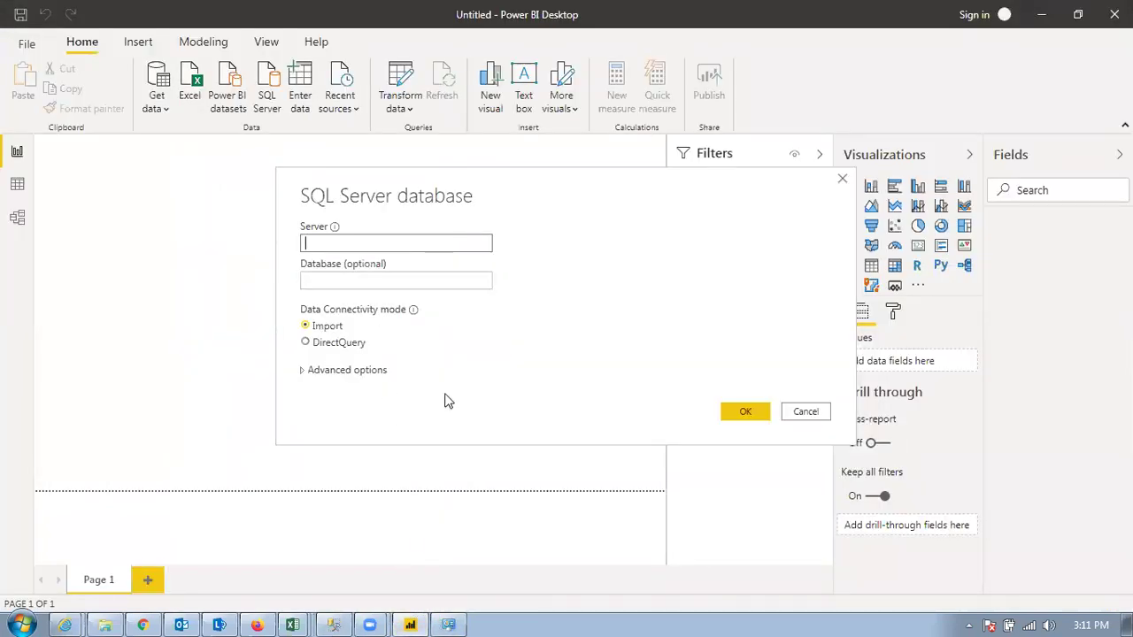
pyautogui.hotkey('alt', 'Tab')
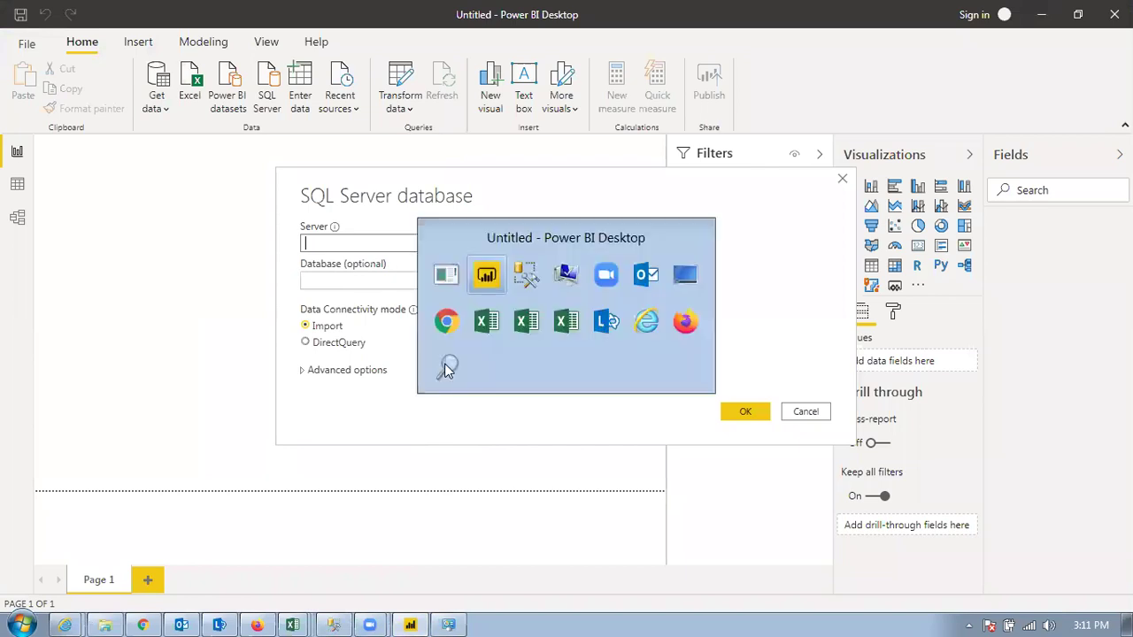
pyautogui.click(553, 284)
pyautogui.hotkey('alt', 'Tab')
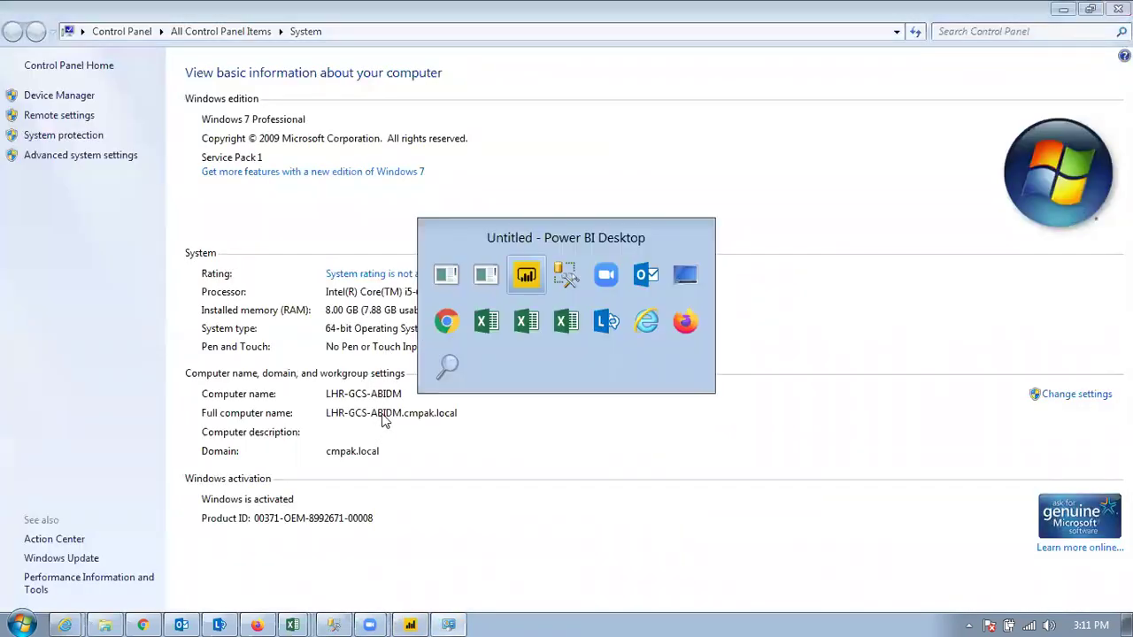
pyautogui.hotkey('alt', 'Tab')
pyautogui.hotkey('alt', 'Tab')
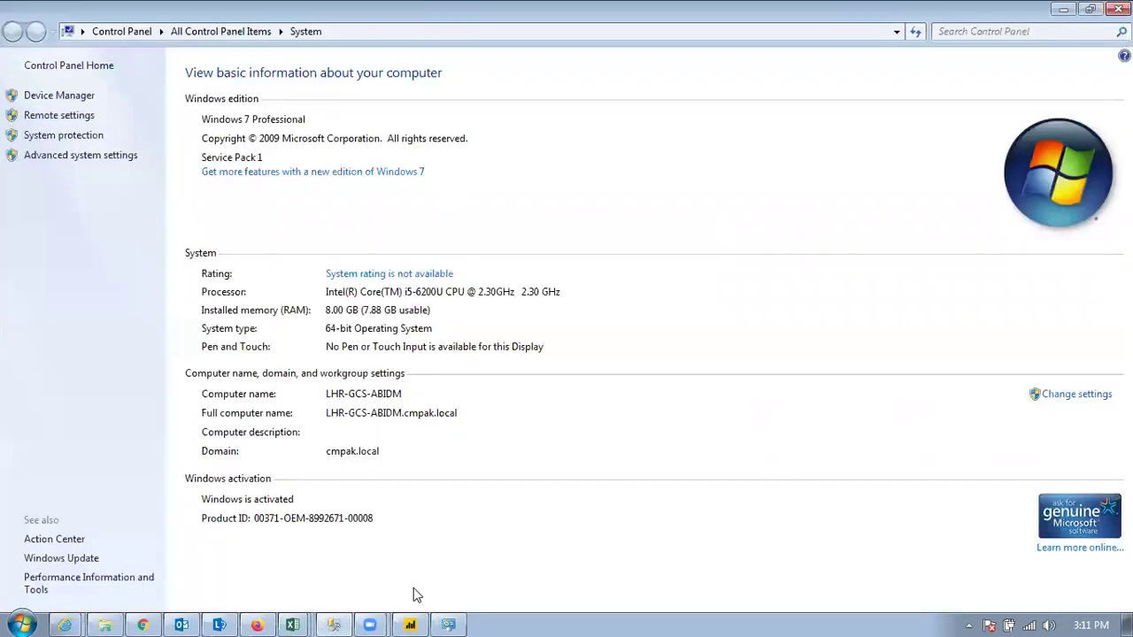
# In Power BI Desktop, connect to the computer's own SQL Server in Import mode, using current Windows credentials and an unencrypted connection.
pyautogui.hotkey('alt', 'Tab')
pyautogui.write('LH')
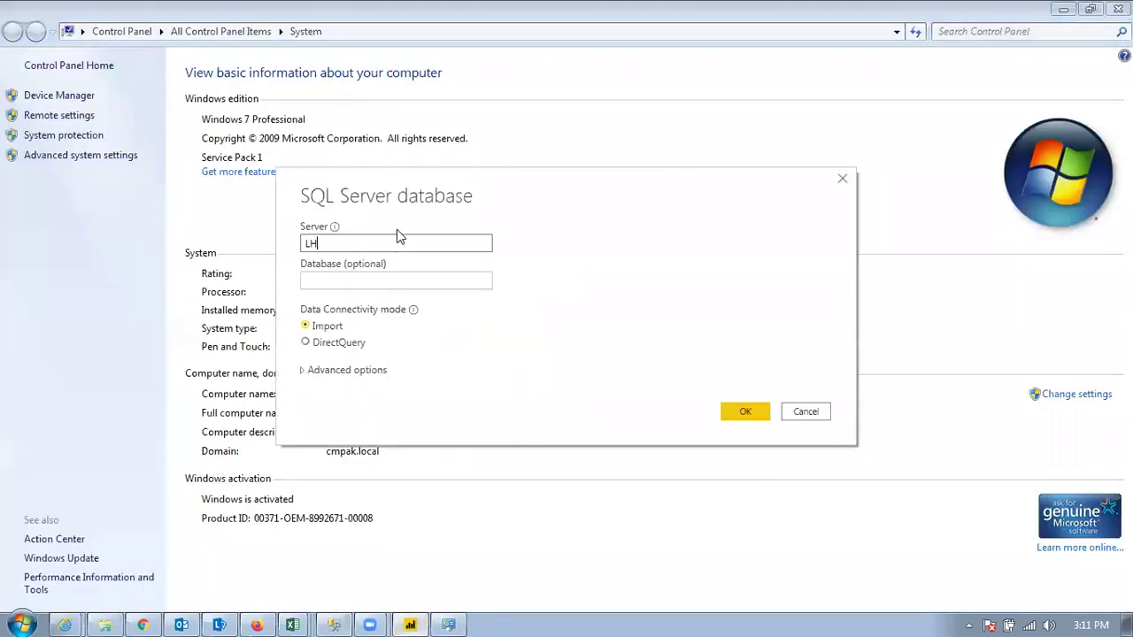
pyautogui.write('R-GCS-Abidm')
pyautogui.click(740, 412)
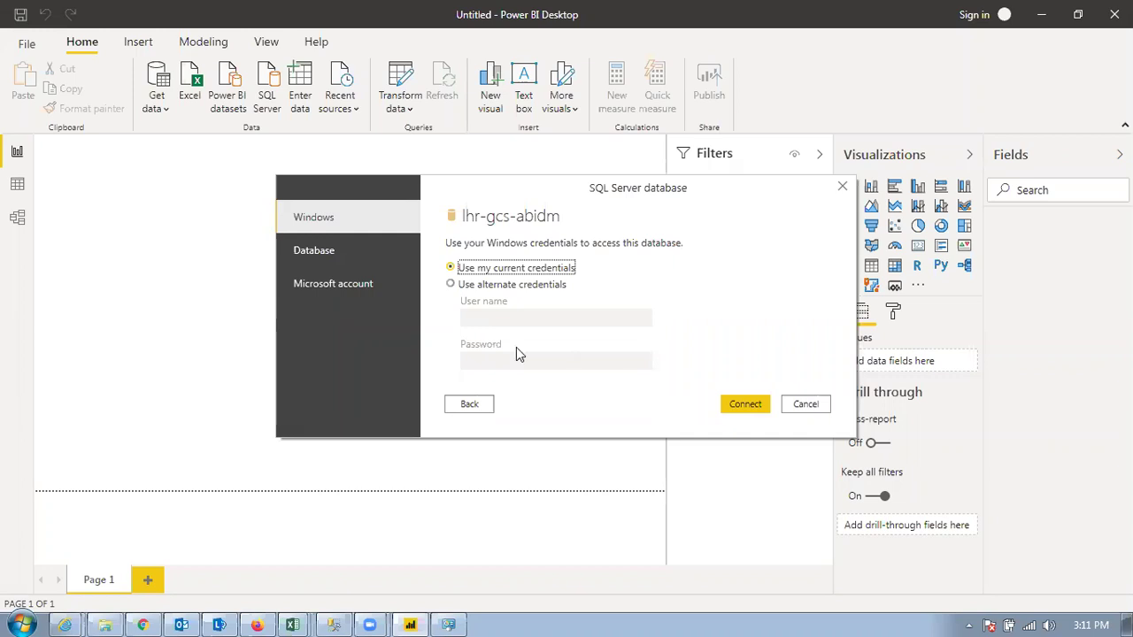
pyautogui.click(744, 404)
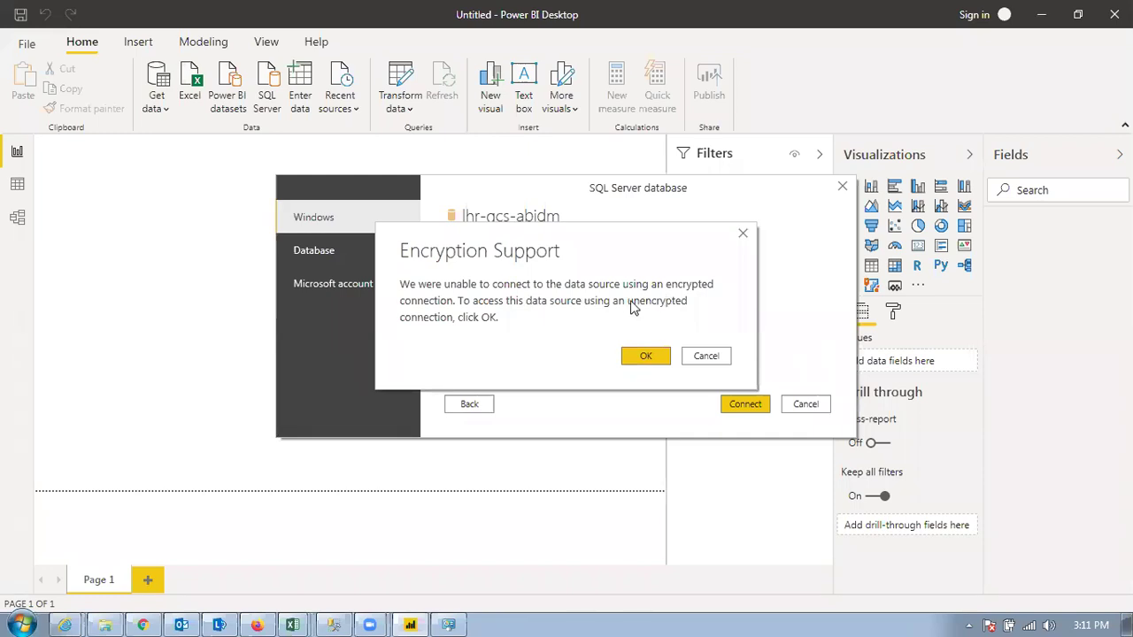
pyautogui.click(645, 354)
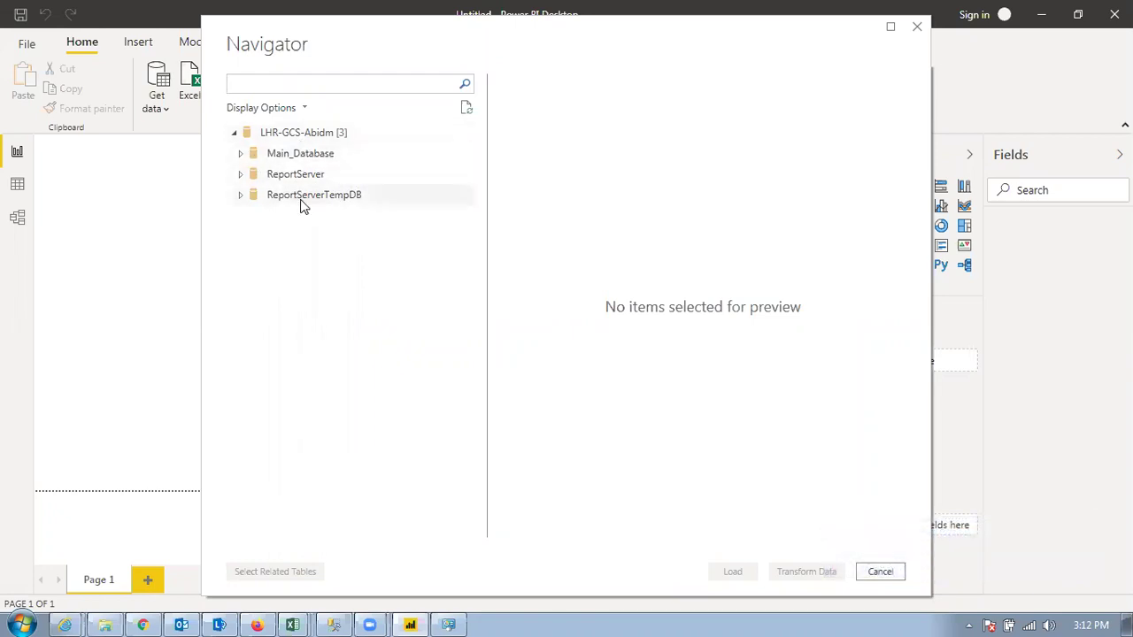
# Expand Main_Database in the Navigator and compare its tables with those listed in SQL Server Management Studio.
pyautogui.click(242, 157)
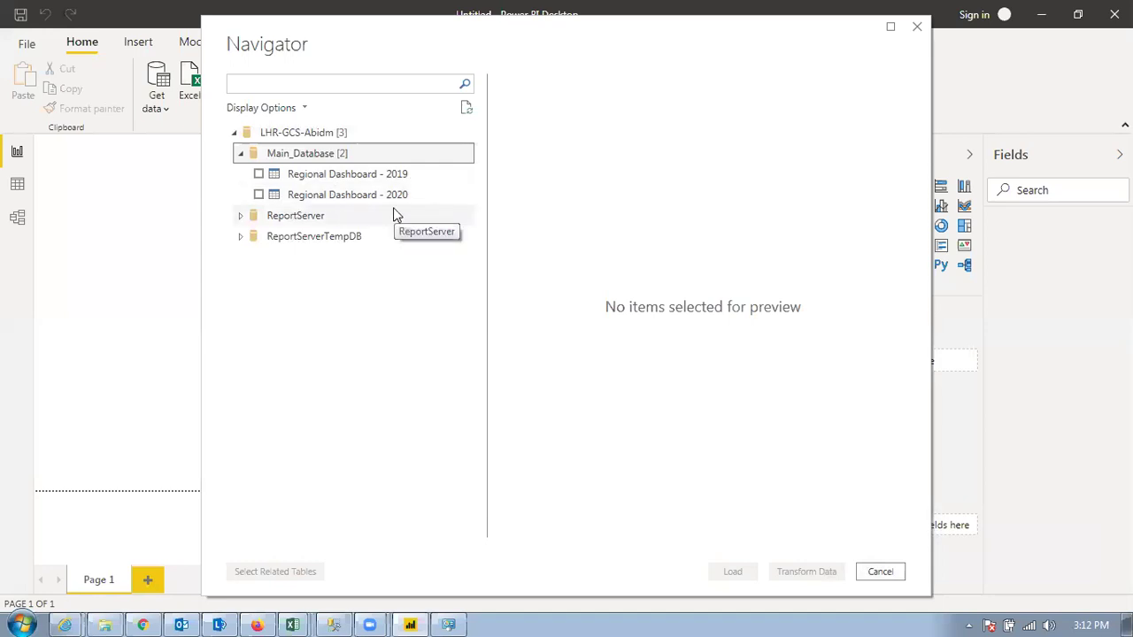
pyautogui.click(334, 624)
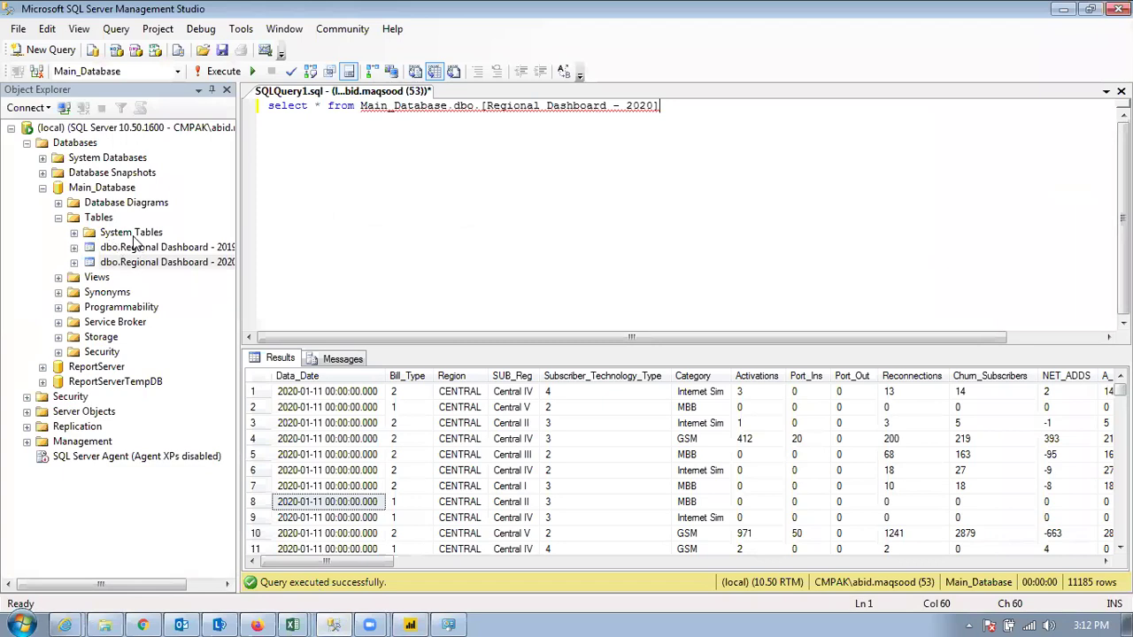
pyautogui.click(132, 263)
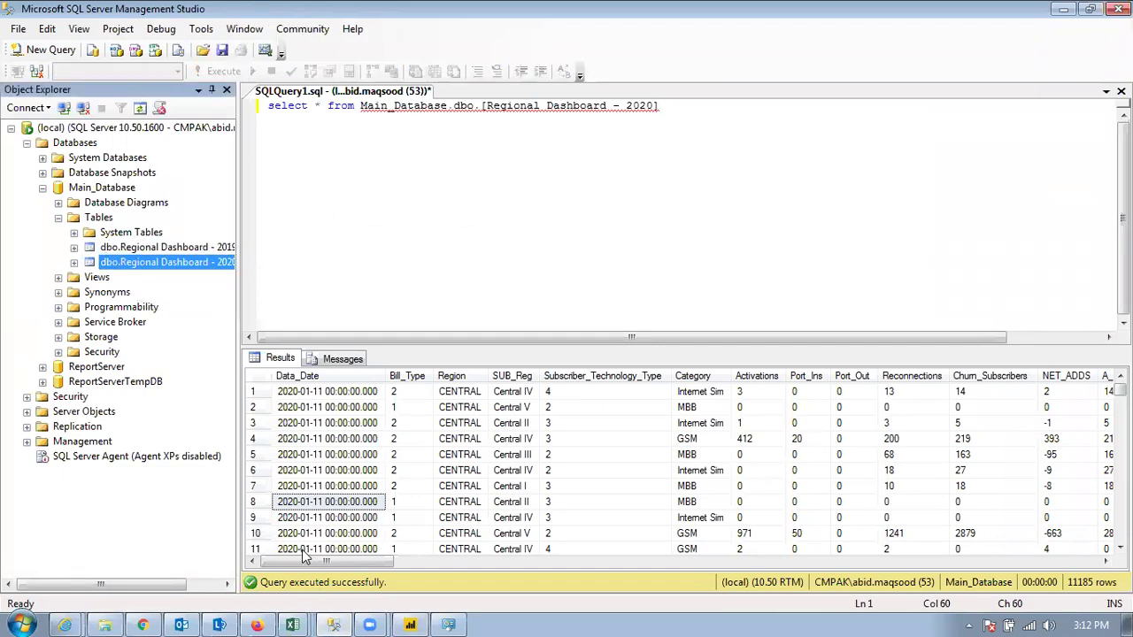
pyautogui.click(409, 624)
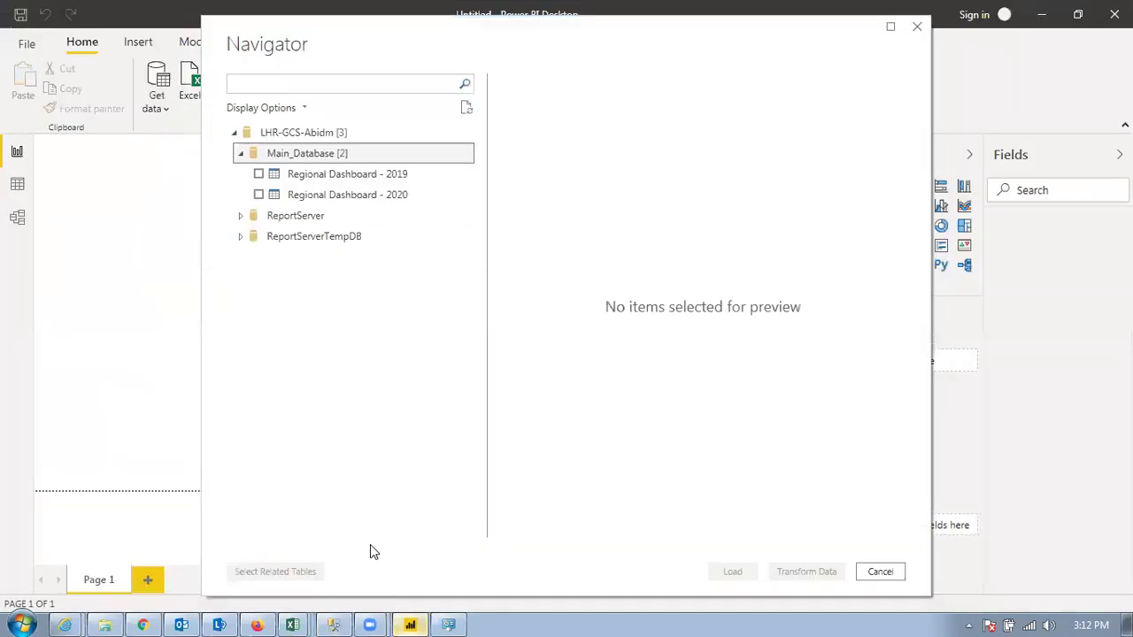
# Preview and select the Regional Dashboard - 2019 and Regional Dashboard - 2020 tables in Power BI's Navigator and load both into the report.
pyautogui.click(259, 173)
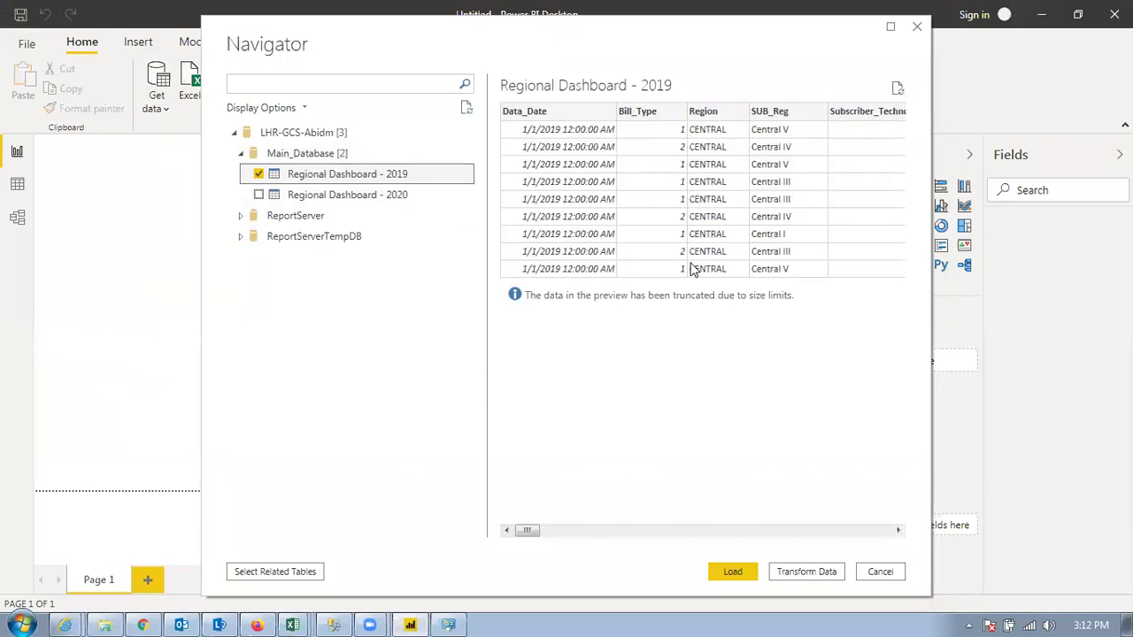
pyautogui.moveTo(529, 531); pyautogui.dragTo(893, 539)
pyautogui.click(259, 195)
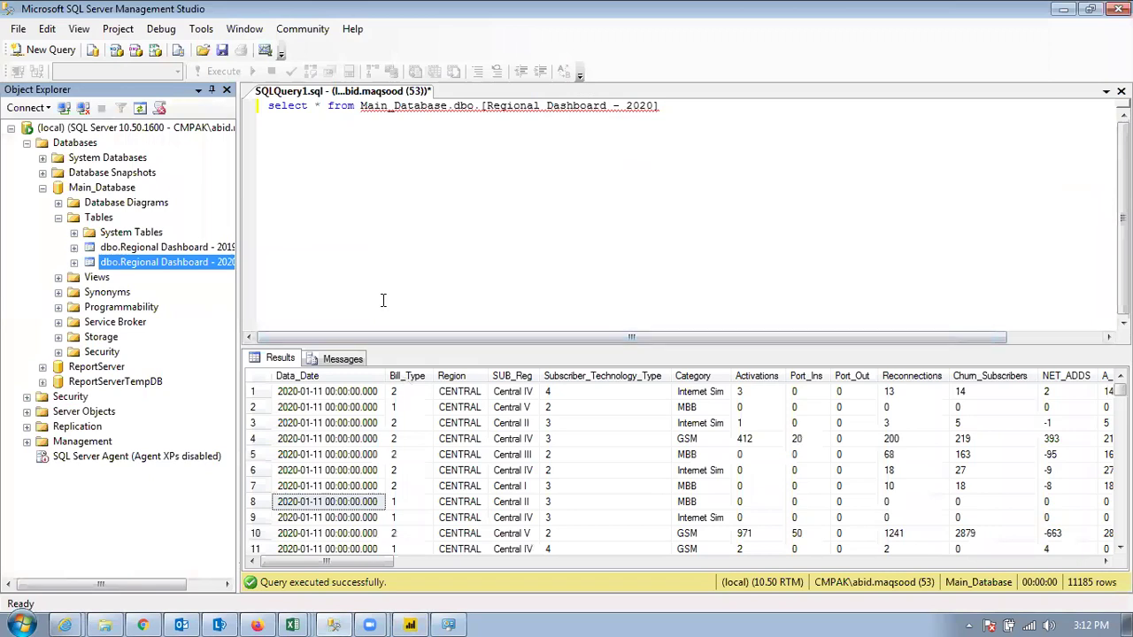
pyautogui.click(412, 625)
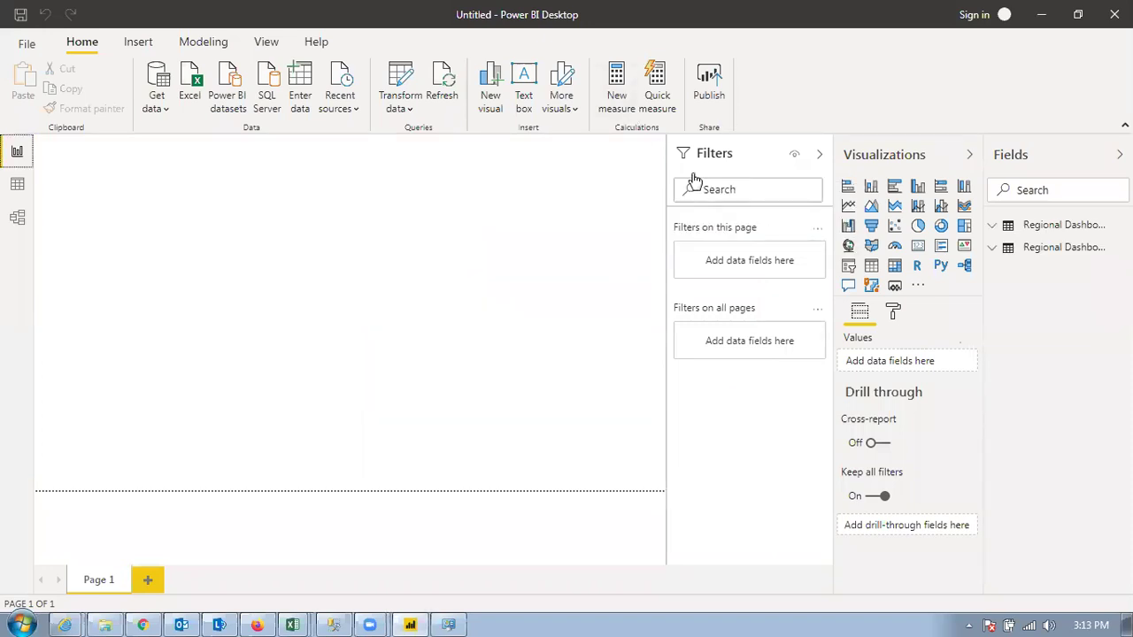
# Expand the two loaded tables in the field list and look through the fields of the 2020 table.
pyautogui.click(992, 226)
pyautogui.click(992, 227)
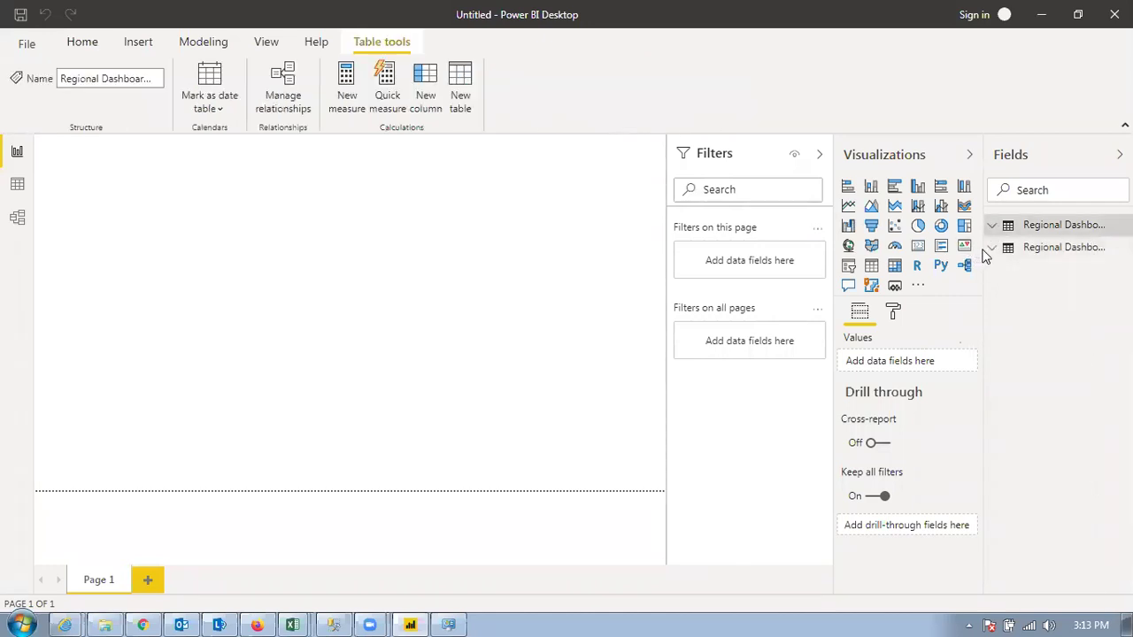
pyautogui.click(992, 250)
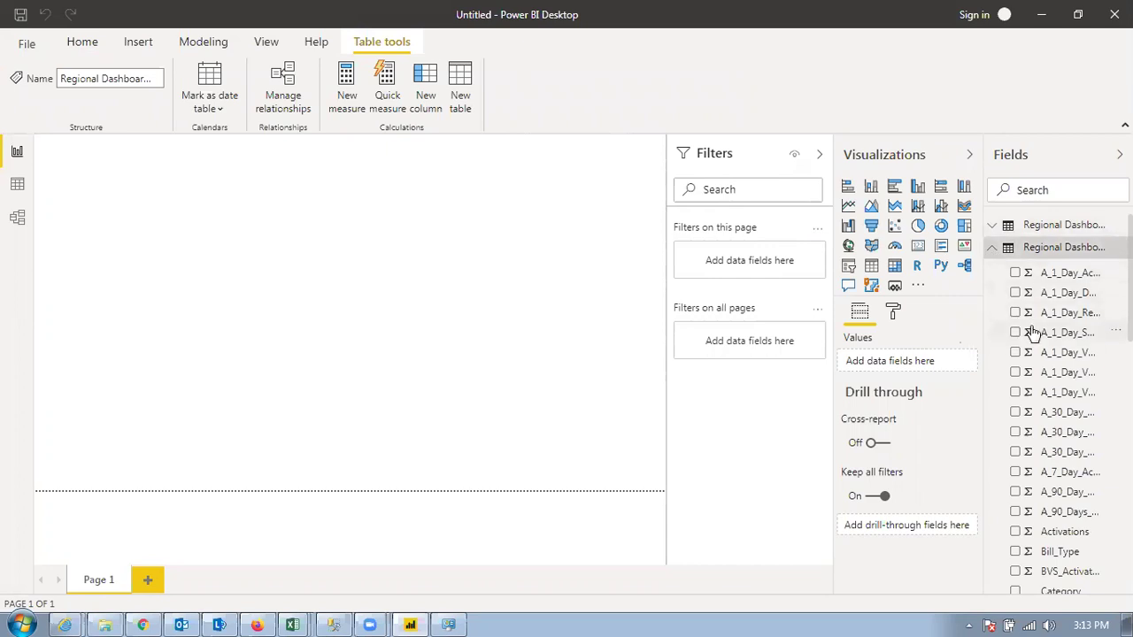
pyautogui.scroll(-3, 1032, 332)
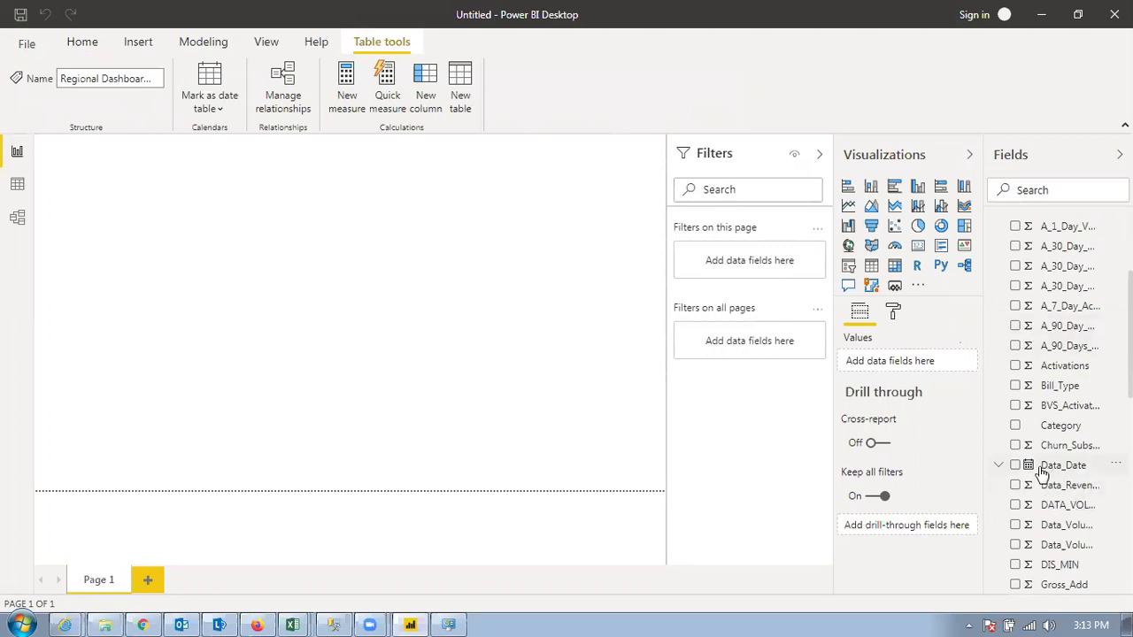
pyautogui.scroll(-1, 1031, 476)
pyautogui.scroll(-8, 1031, 476)
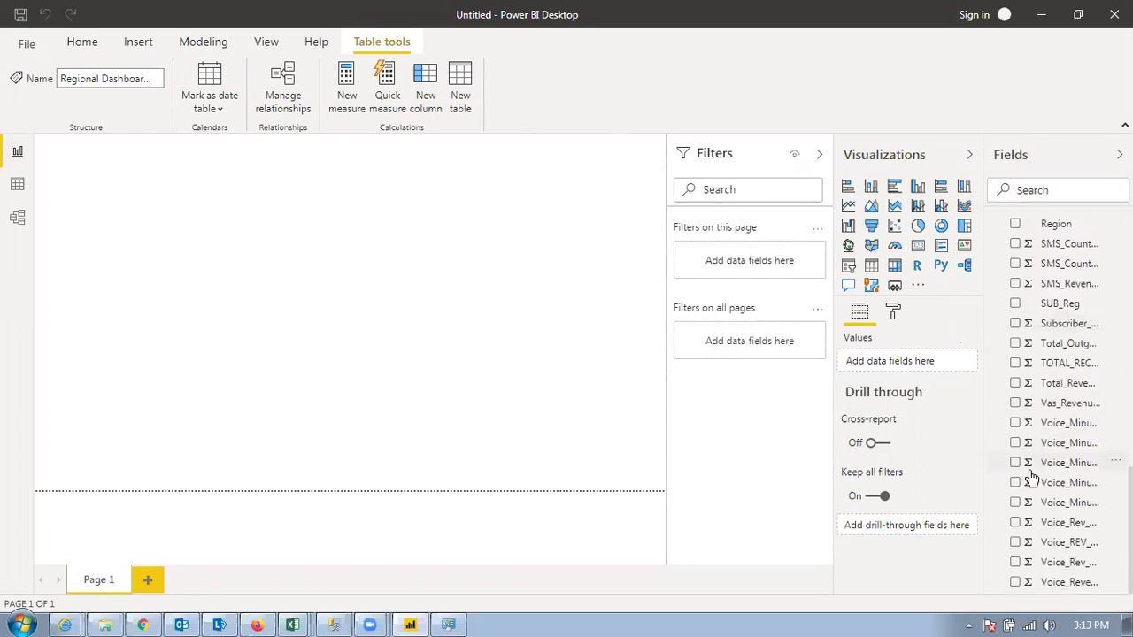
pyautogui.scroll(10, 1031, 476)
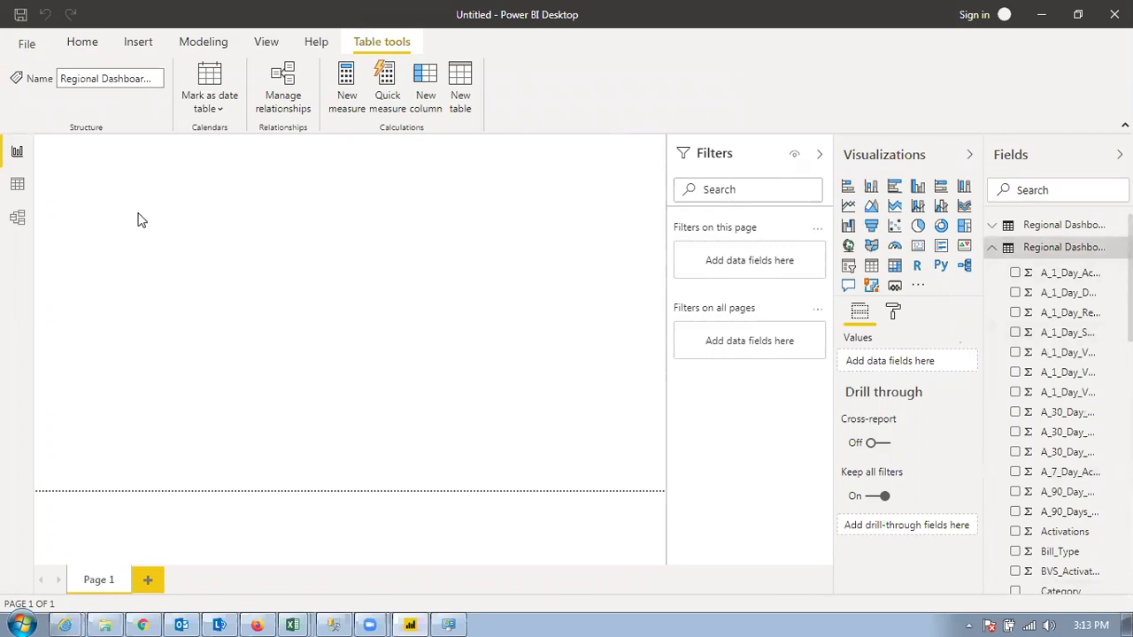
# Review the 2019 and 2020 table records in Data view, comparing the columns with the query results in SQL Server Management Studio.
pyautogui.click(17, 183)
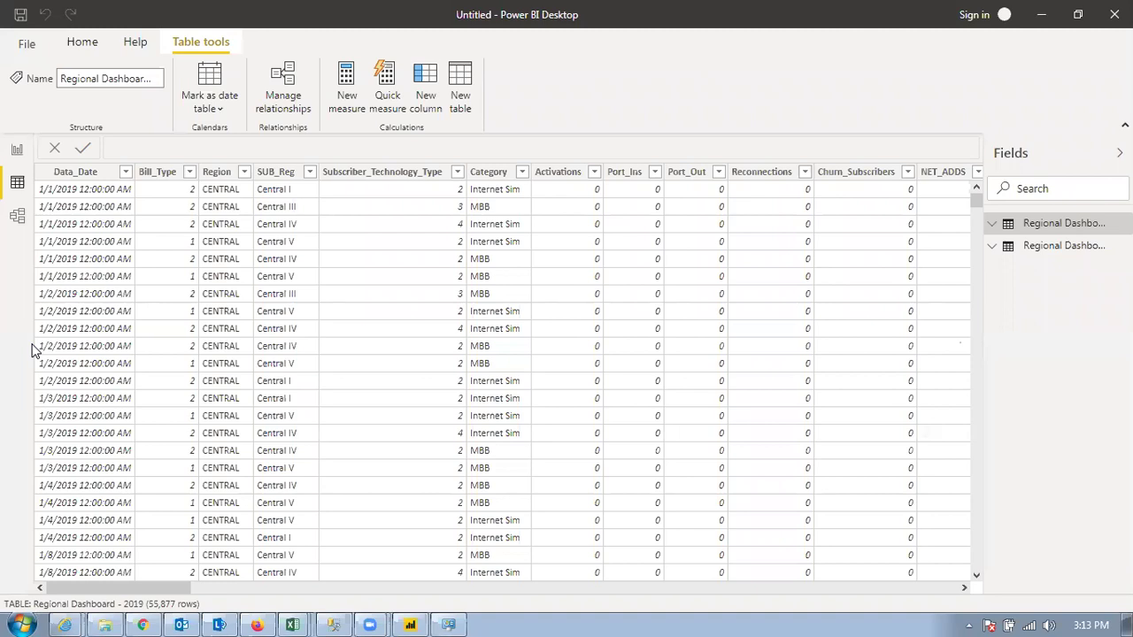
pyautogui.click(340, 621)
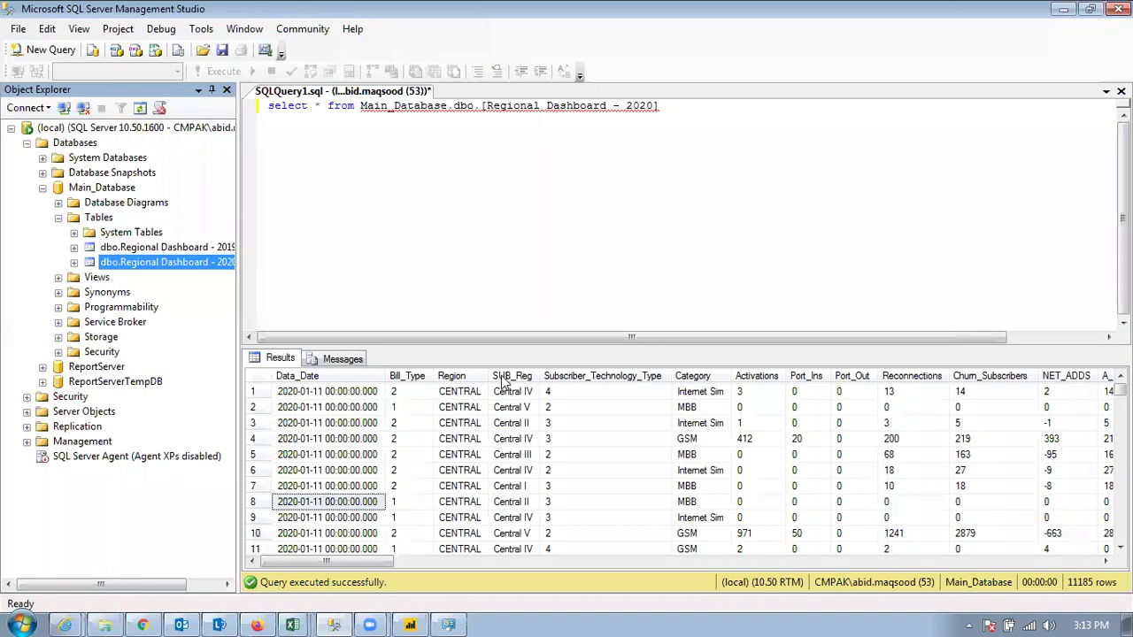
pyautogui.hotkey('alt', 'Tab')
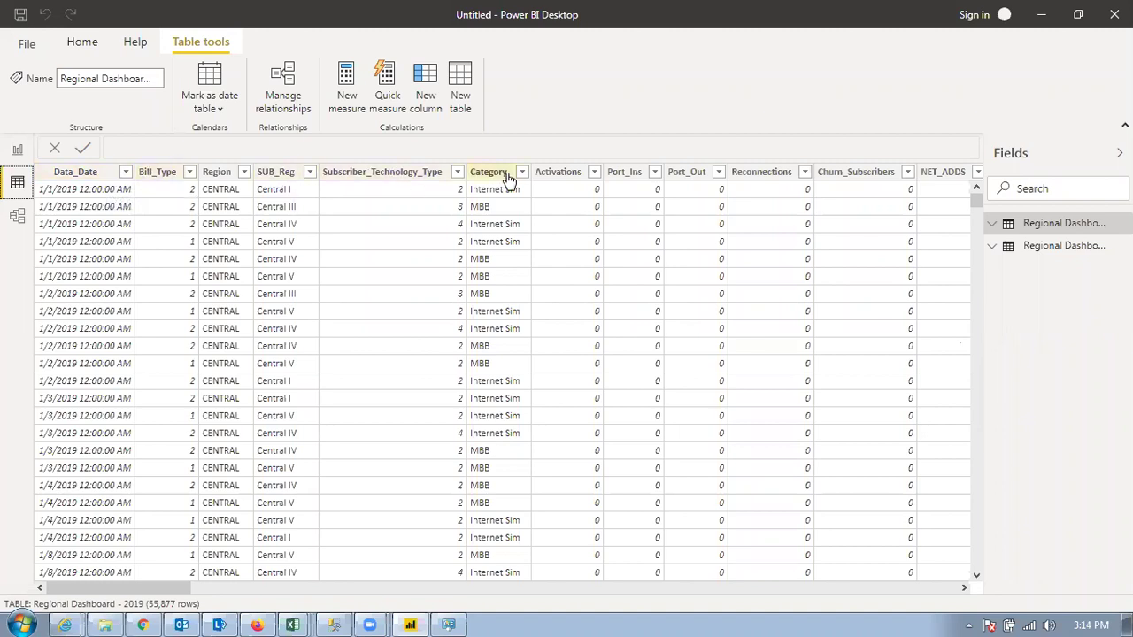
pyautogui.moveTo(90, 591); pyautogui.dragTo(876, 604)
pyautogui.click(1051, 246)
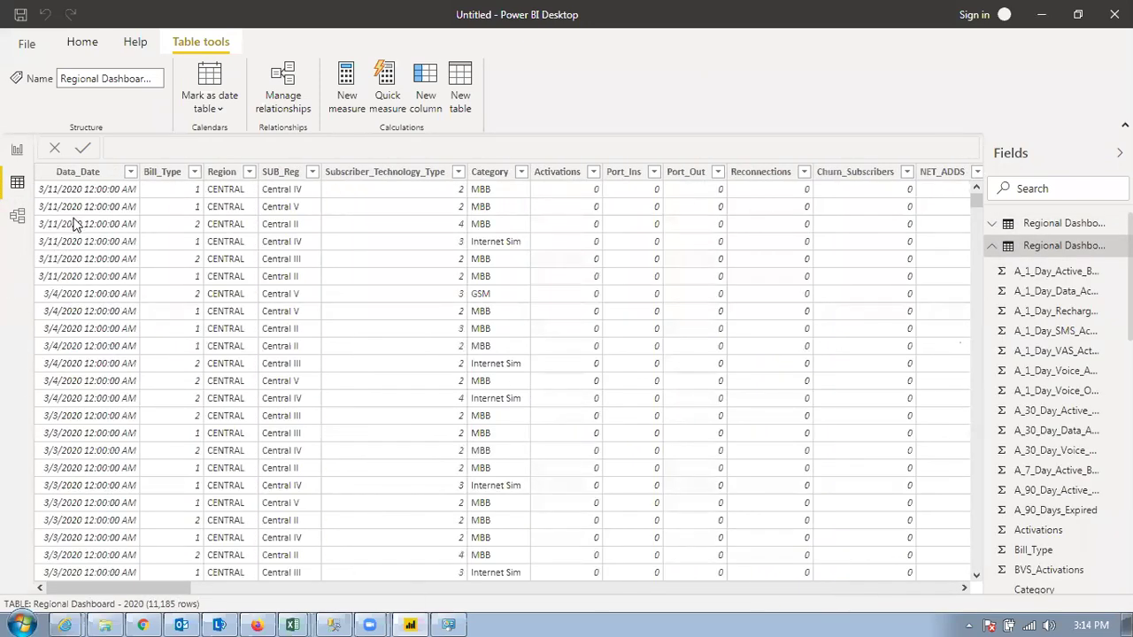
# In Model view, relate SUB_Reg in the 2019 table to SUB_Reg in the 2020 table, many-to-many with cross filtering in both directions.
pyautogui.click(15, 217)
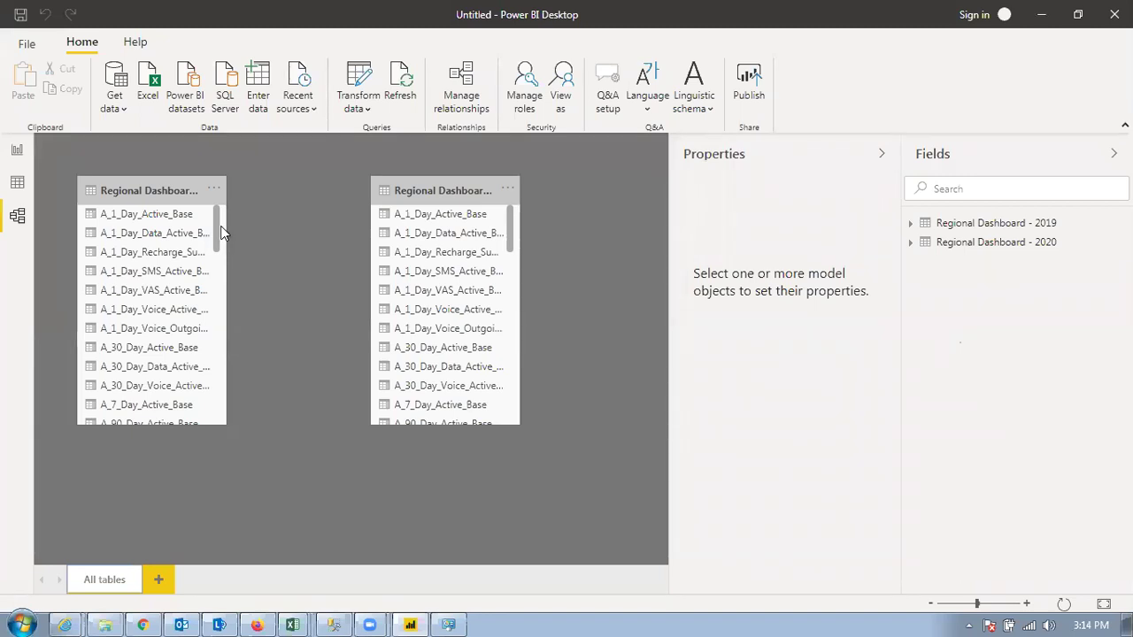
pyautogui.moveTo(214, 226); pyautogui.dragTo(213, 346)
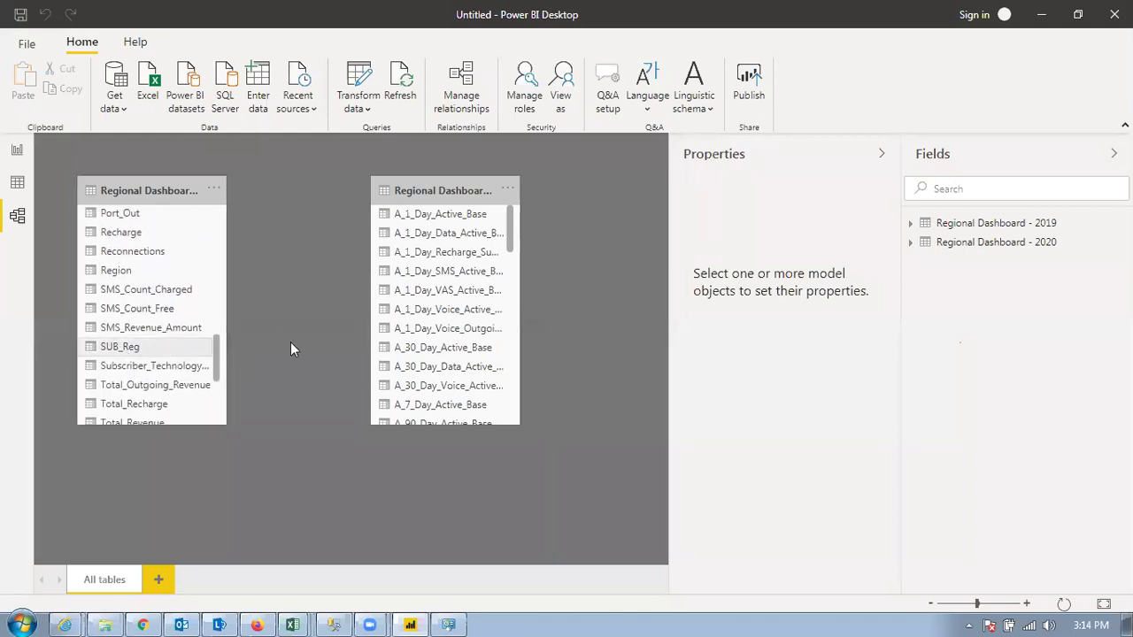
pyautogui.moveTo(509, 252); pyautogui.dragTo(511, 372)
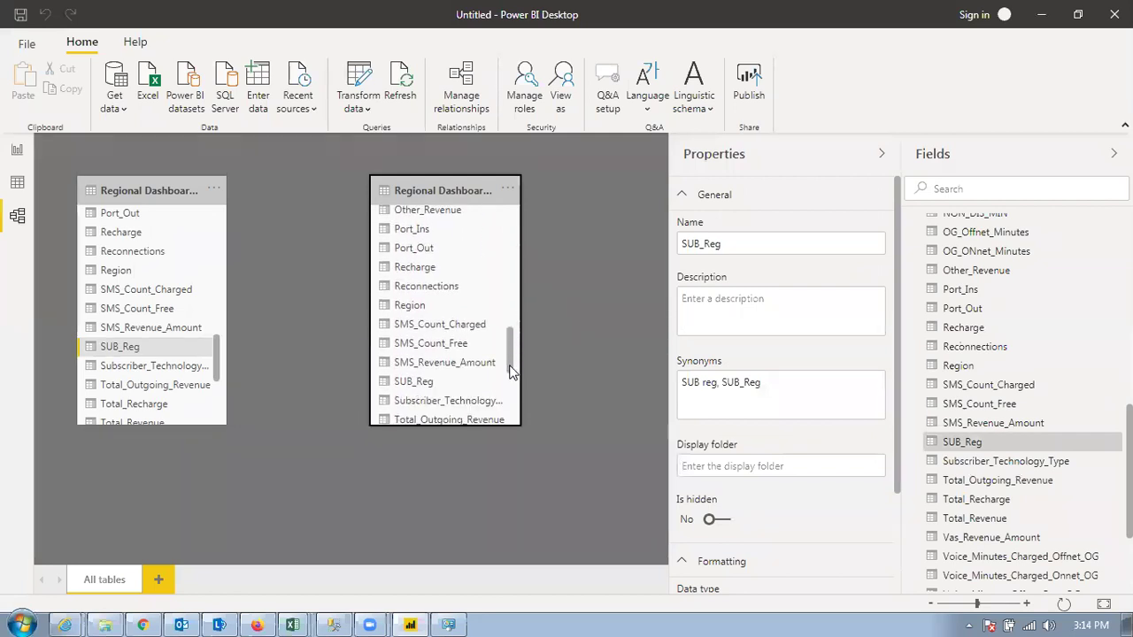
pyautogui.click(423, 385)
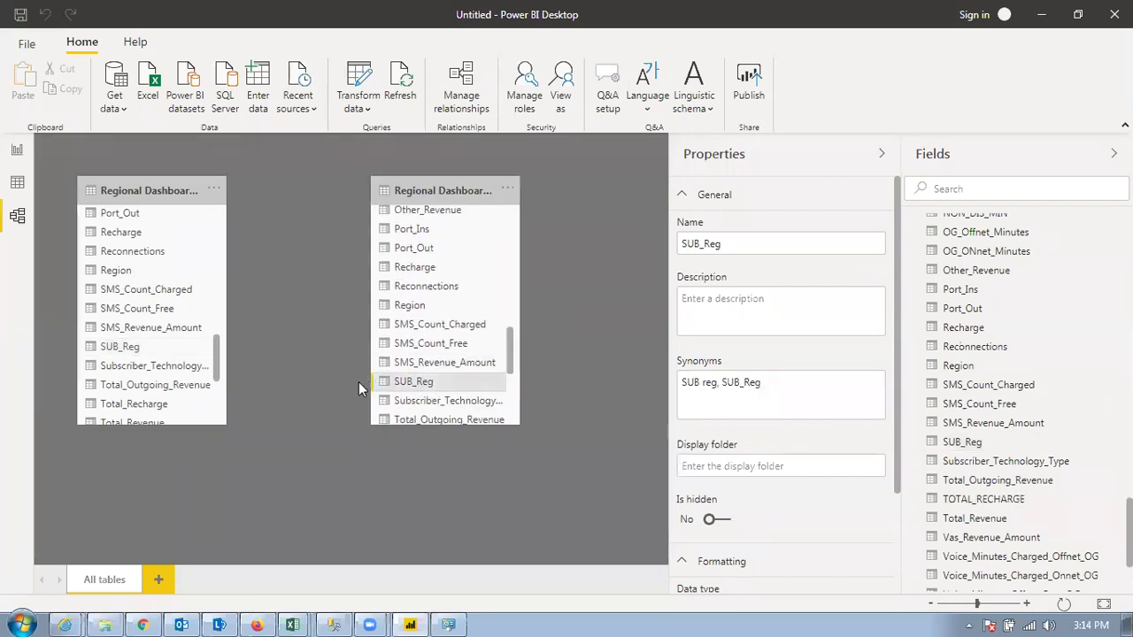
pyautogui.click(120, 348)
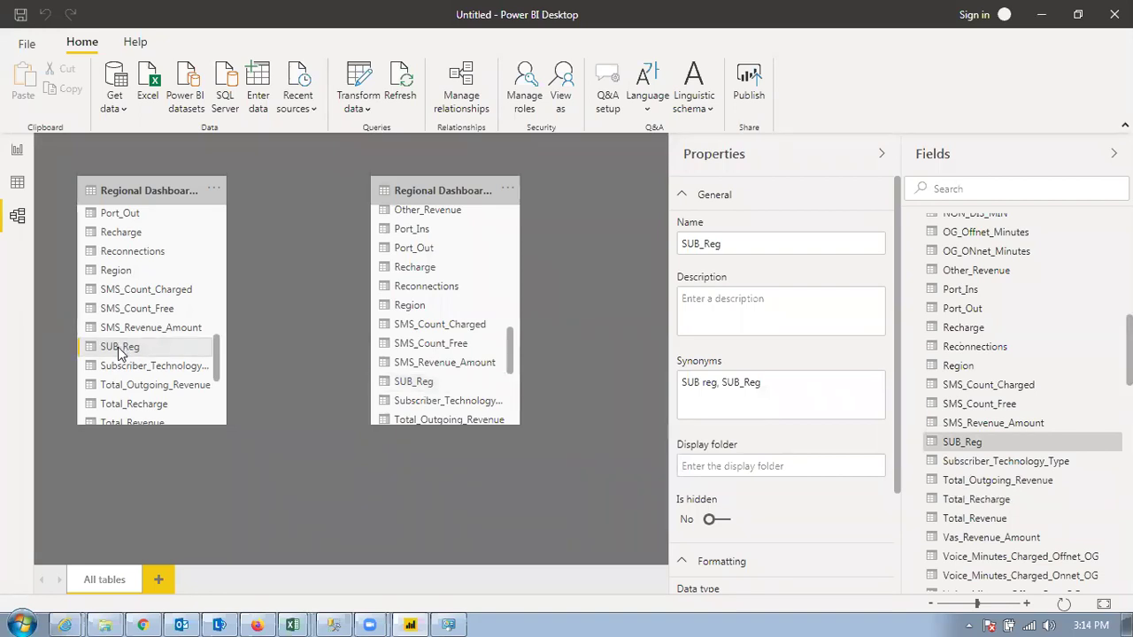
pyautogui.moveTo(121, 350); pyautogui.dragTo(425, 381)
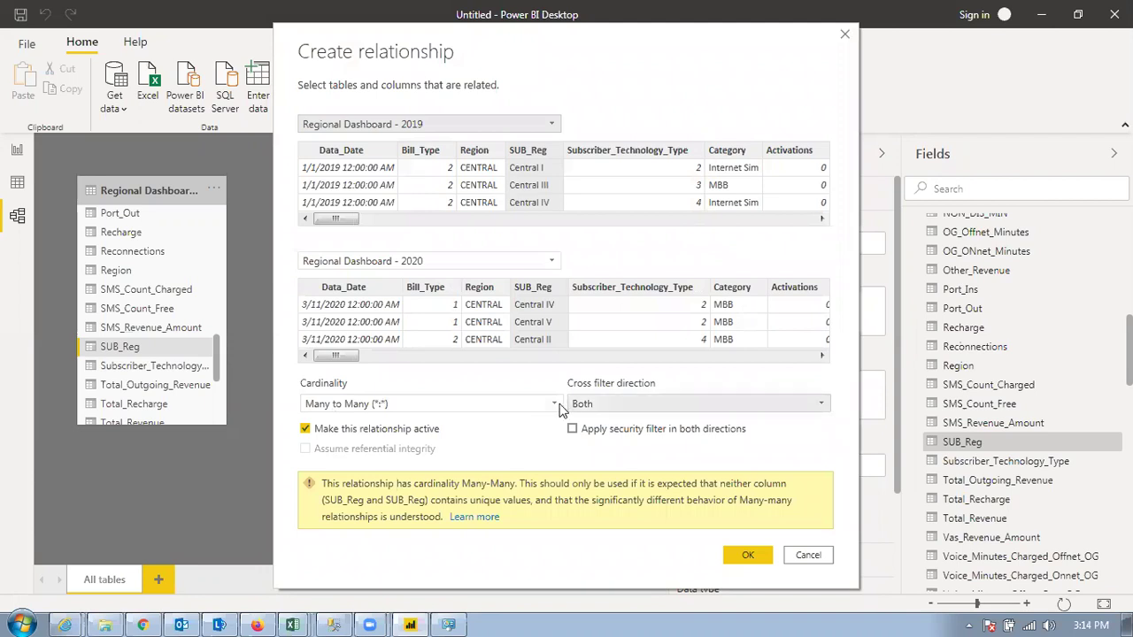
pyautogui.click(748, 555)
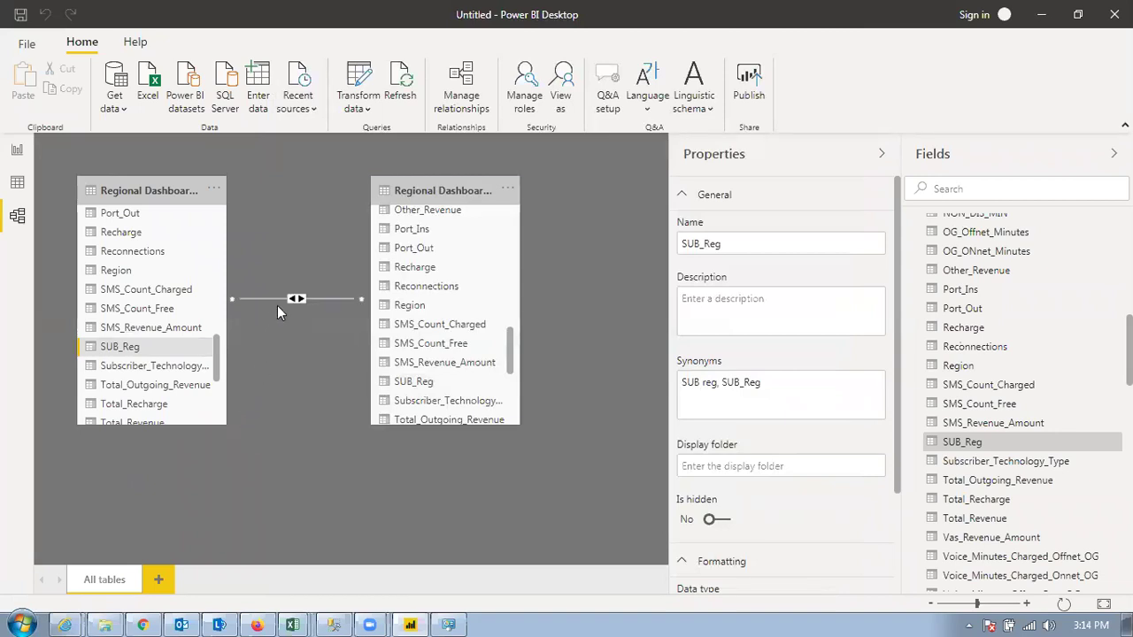
pyautogui.click(247, 300)
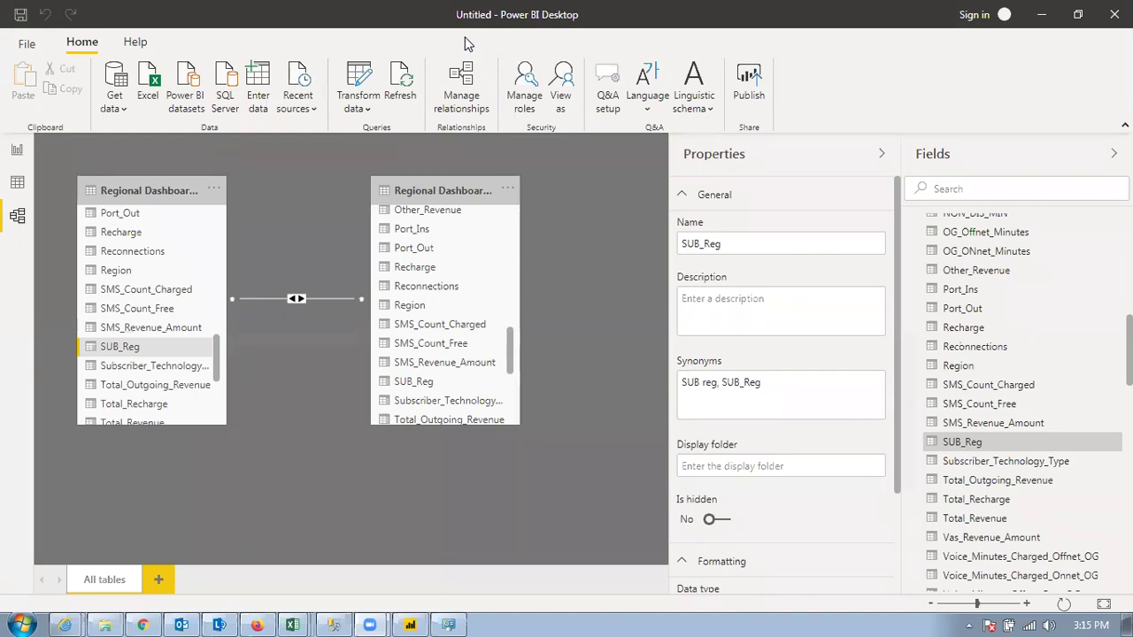
# Add a clustered bar chart to the report page with SUB_Reg from the 2020 table as its axis.
pyautogui.click(16, 150)
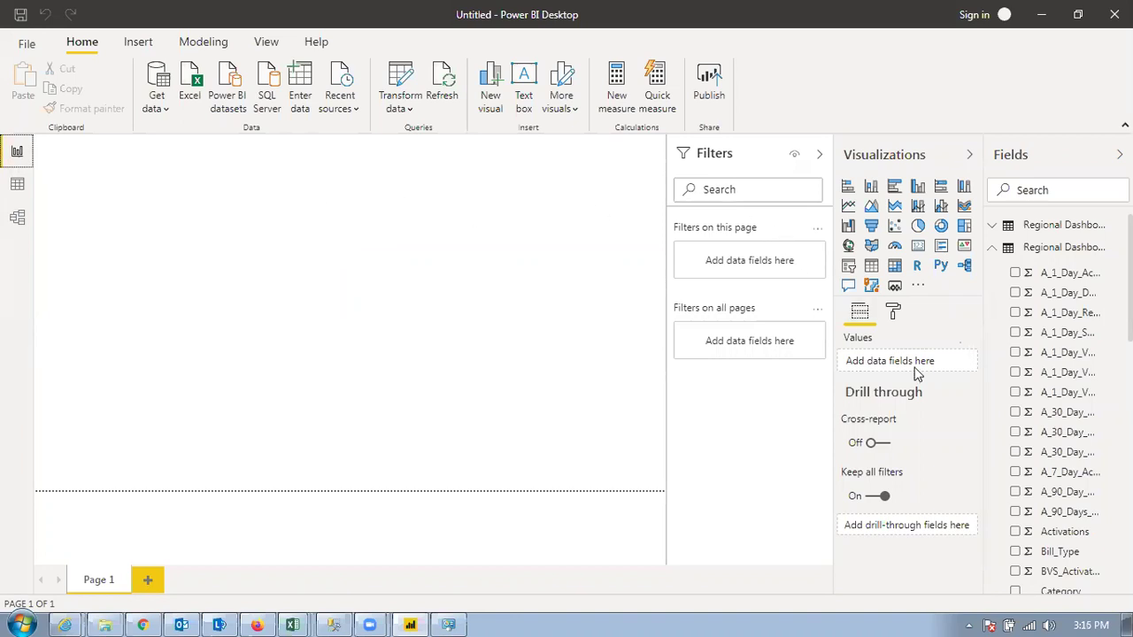
pyautogui.click(895, 189)
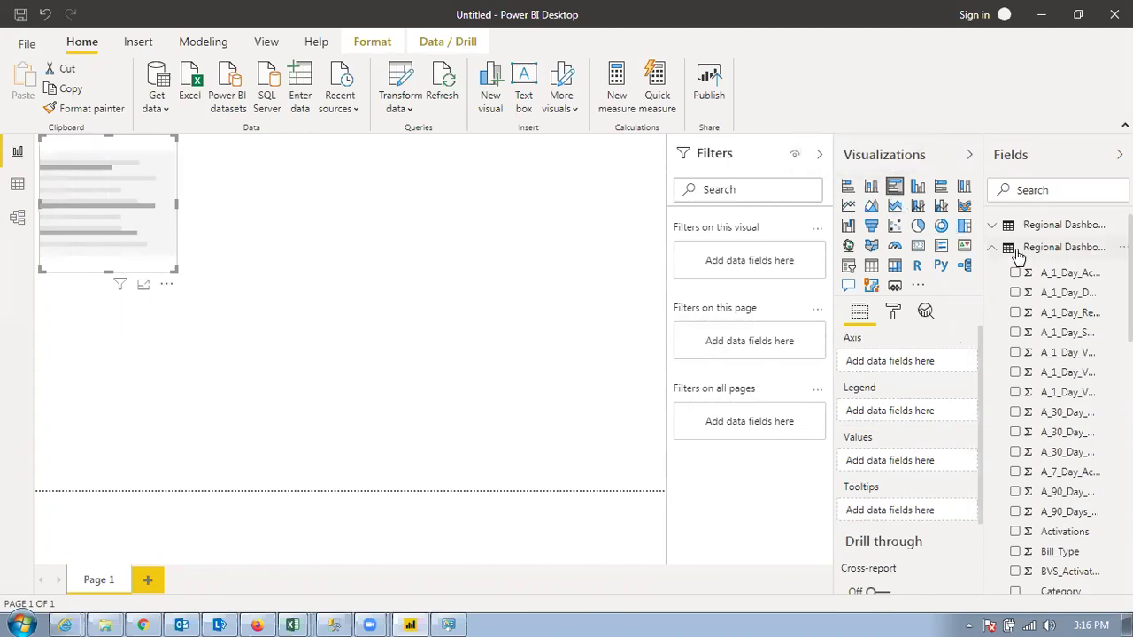
pyautogui.scroll(-3, 1029, 385)
pyautogui.scroll(-5, 1029, 385)
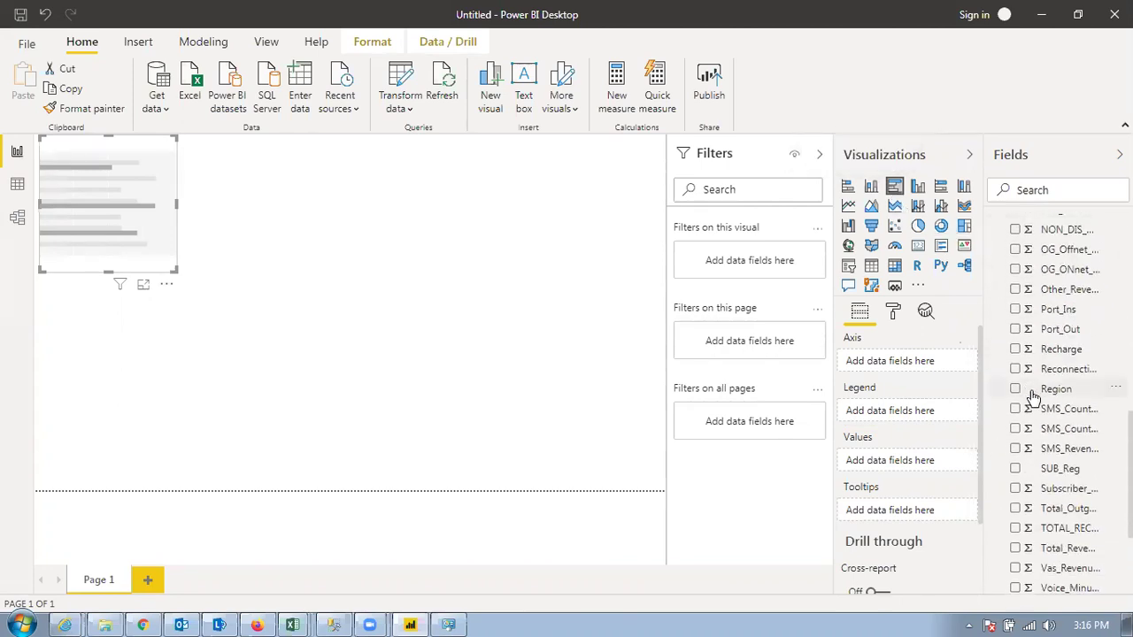
pyautogui.moveTo(1071, 476); pyautogui.dragTo(642, 392)
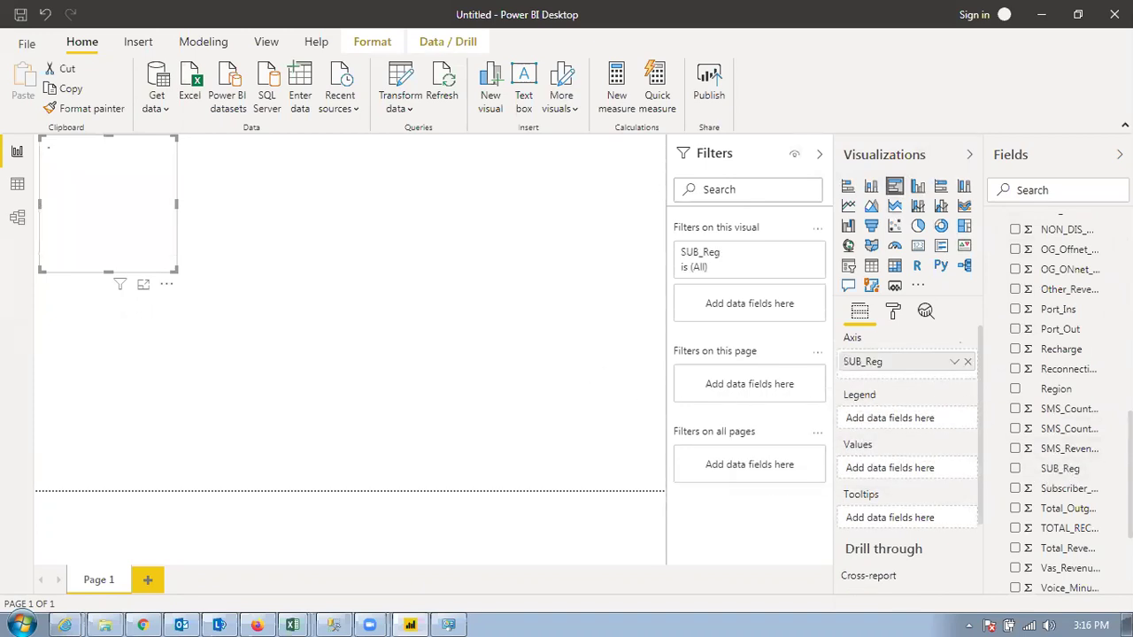
# Add the 2020 table's Gross_Add field to the bar chart's values and dismiss the e-mail notification.
pyautogui.scroll(10, 1076, 363)
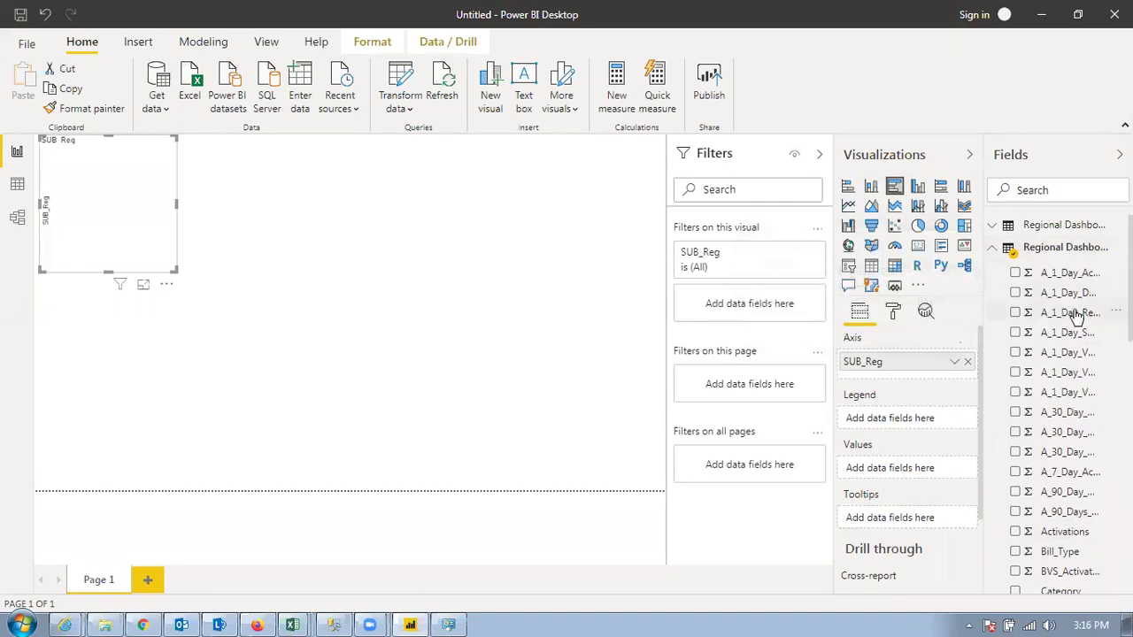
pyautogui.scroll(-3, 1101, 451)
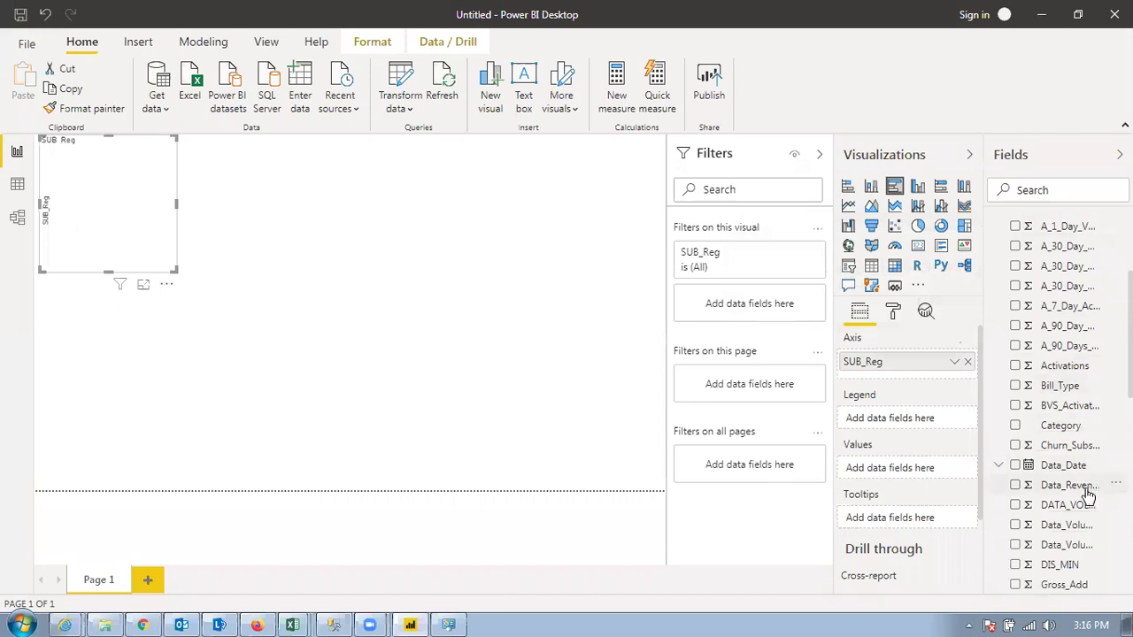
pyautogui.scroll(-3, 1076, 524)
pyautogui.moveTo(1081, 427); pyautogui.dragTo(842, 473)
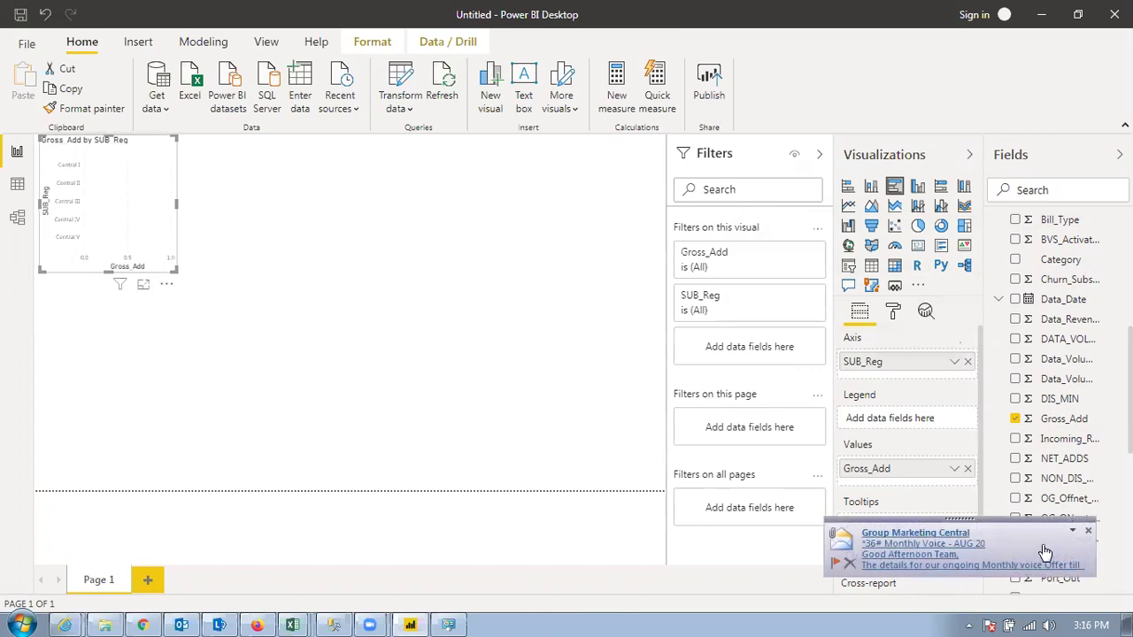
pyautogui.click(1087, 531)
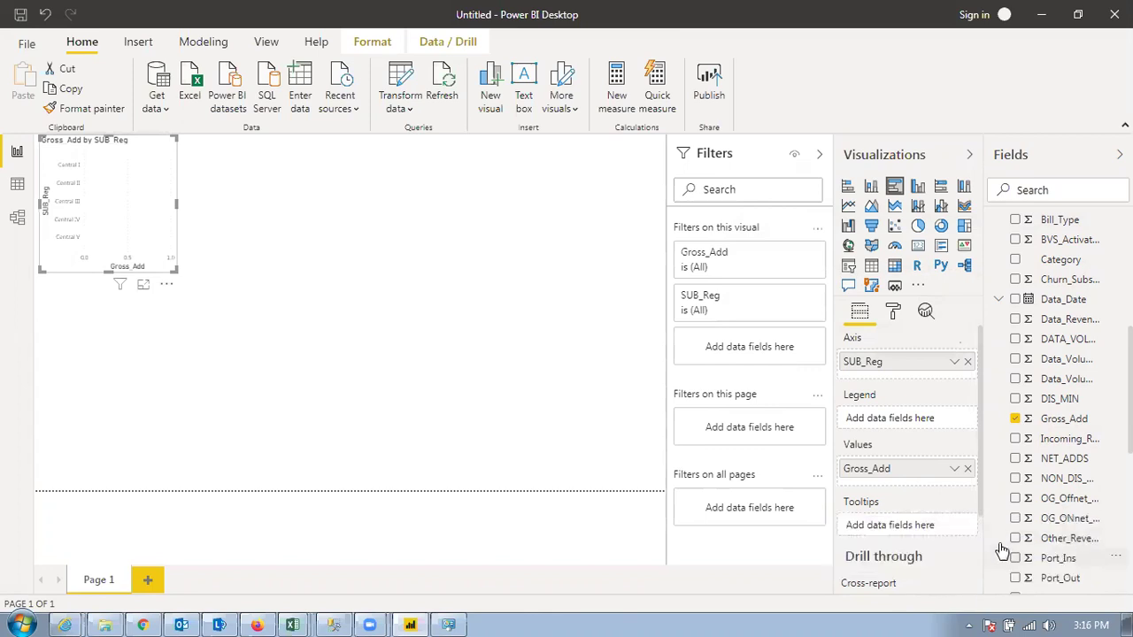
# Choose Sum as the aggregation for Gross_Add and display the bar chart in focus mode.
pyautogui.click(954, 471)
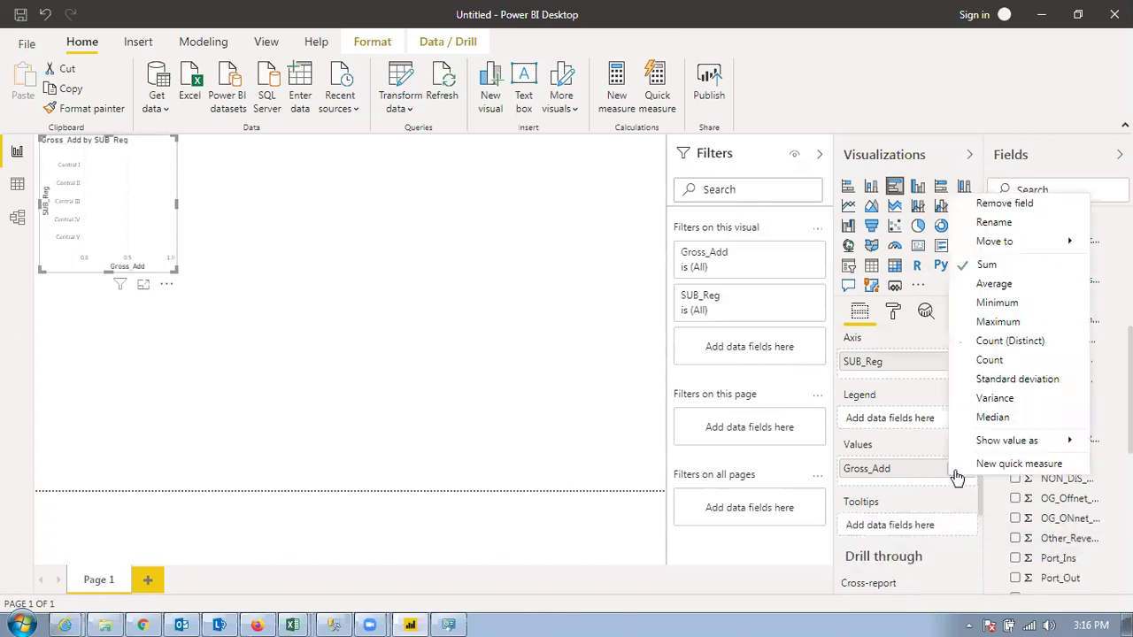
pyautogui.click(1016, 265)
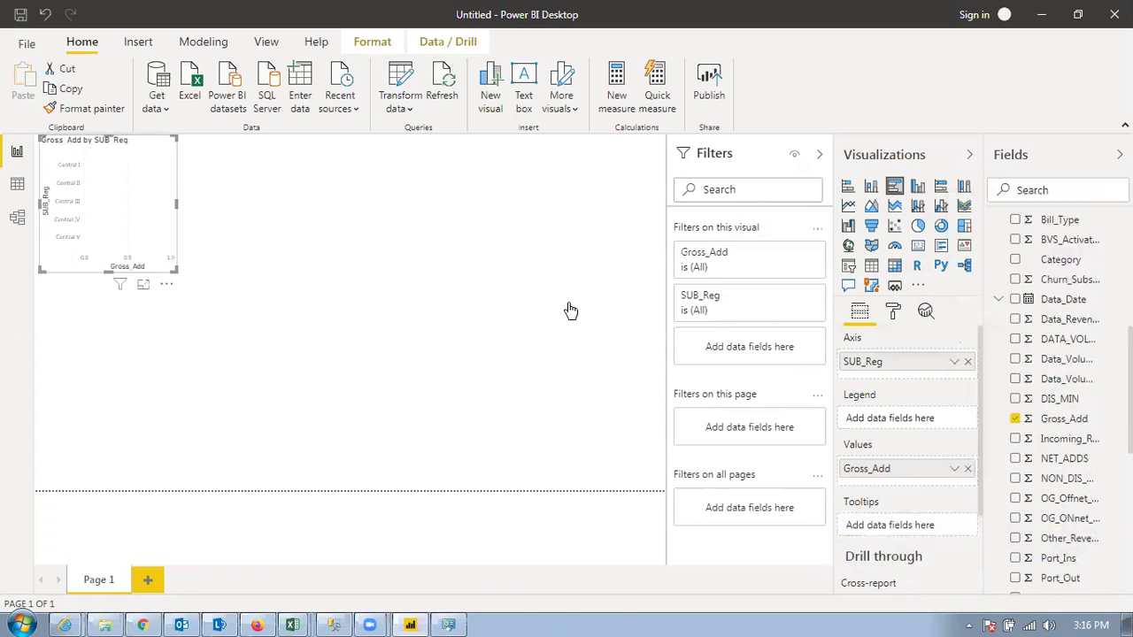
pyautogui.click(142, 284)
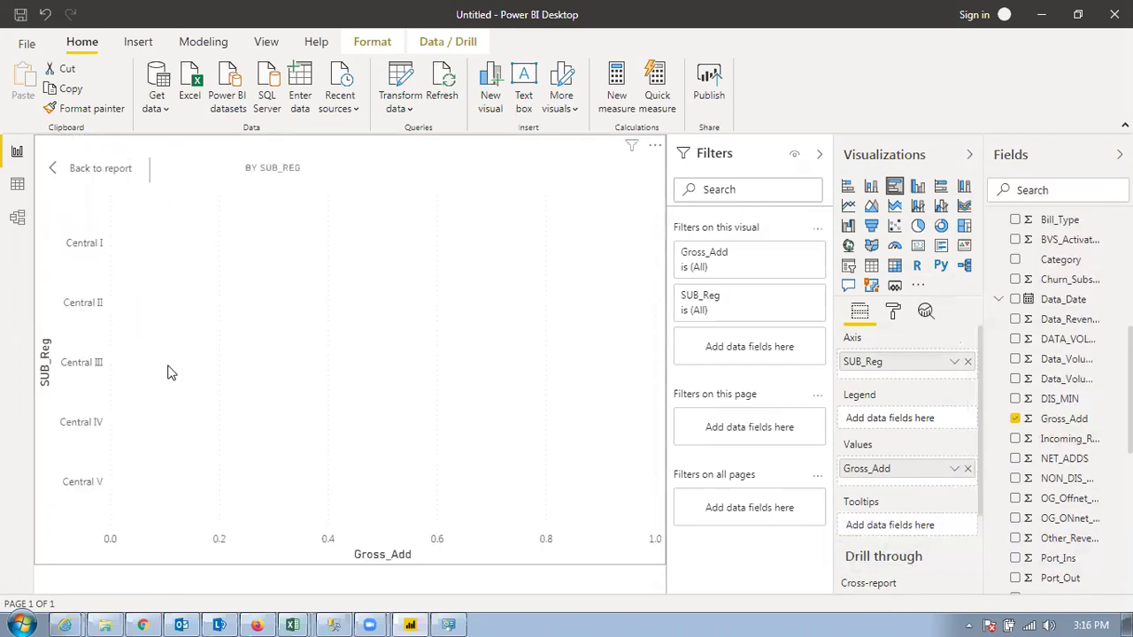
# Leave focus mode and replace Gross_Add in the bar chart's values with the 2020 table's A_1_Day_Active_Base field.
pyautogui.click(79, 169)
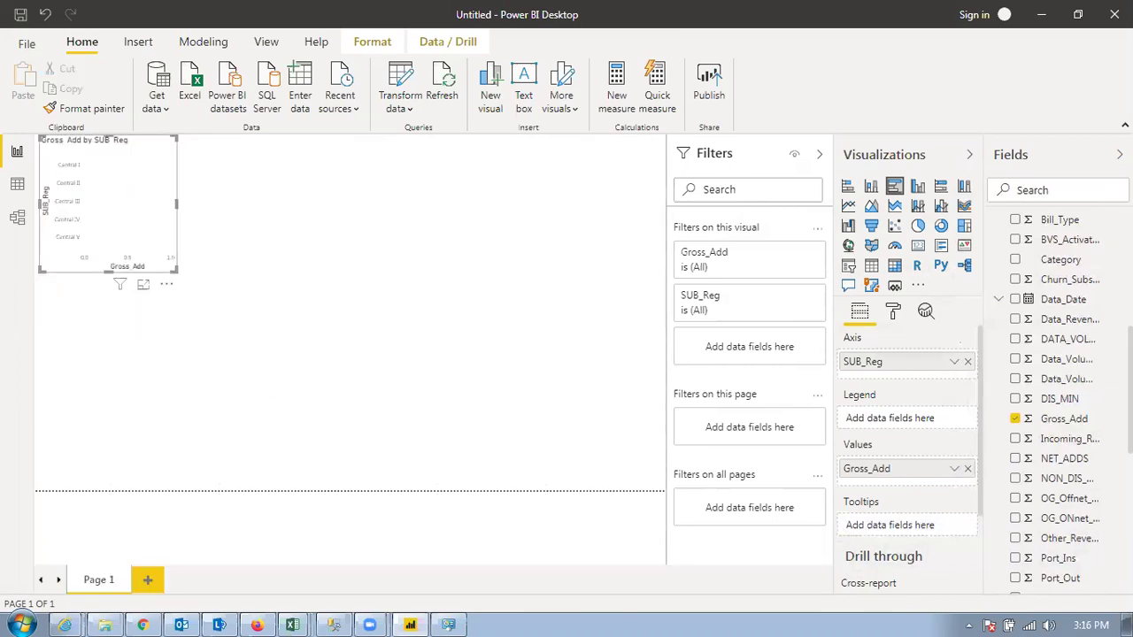
pyautogui.click(1016, 419)
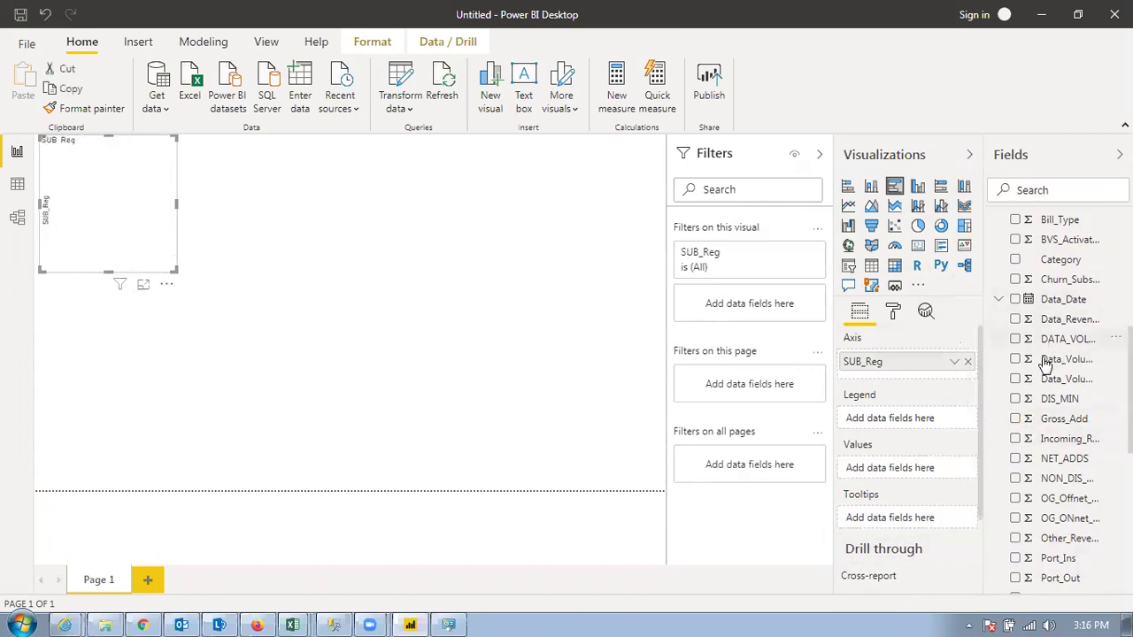
pyautogui.scroll(5, 1043, 416)
pyautogui.moveTo(1066, 392); pyautogui.dragTo(929, 474)
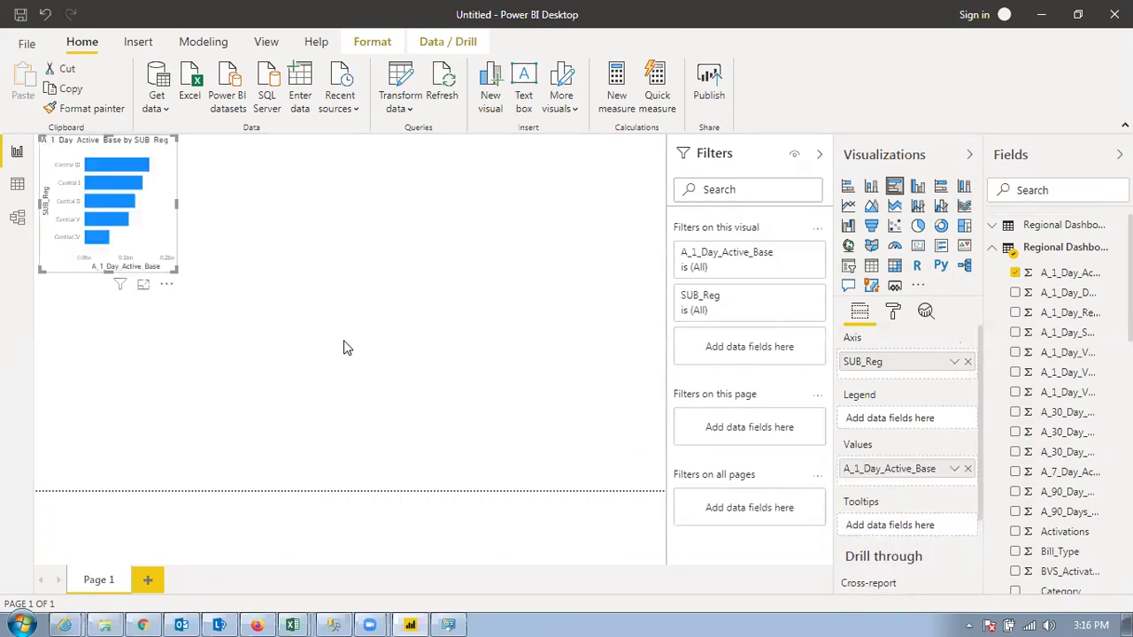
# Enlarge the bar chart in width and height and add the 2019 table's A_1_Day_Active_Base field to its values.
pyautogui.moveTo(182, 209); pyautogui.dragTo(311, 232)
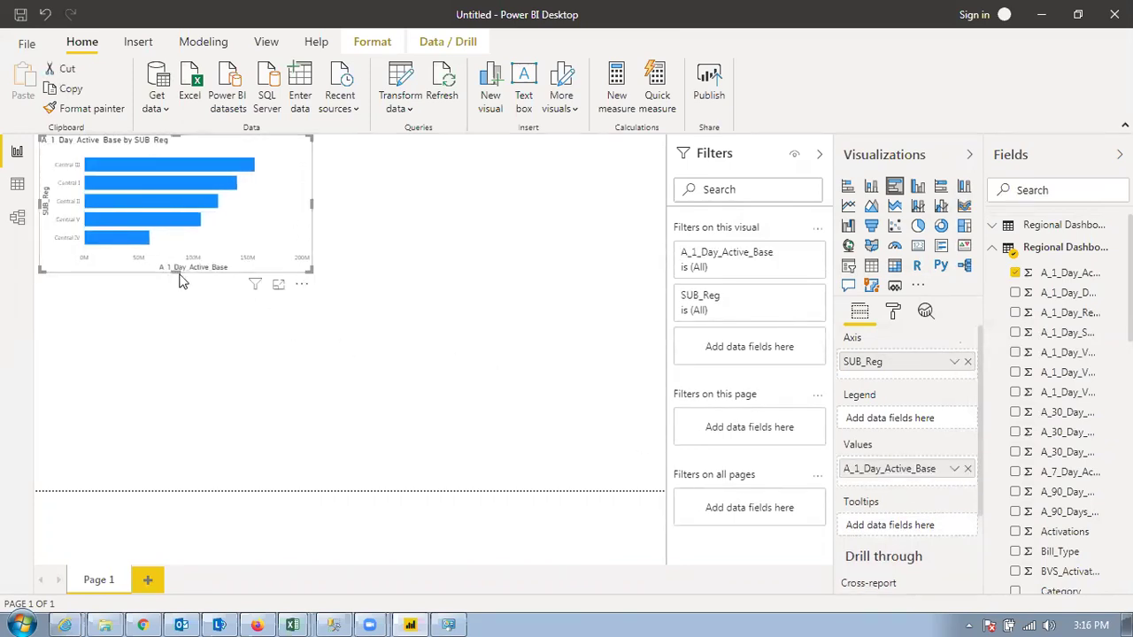
pyautogui.moveTo(173, 272); pyautogui.dragTo(173, 358)
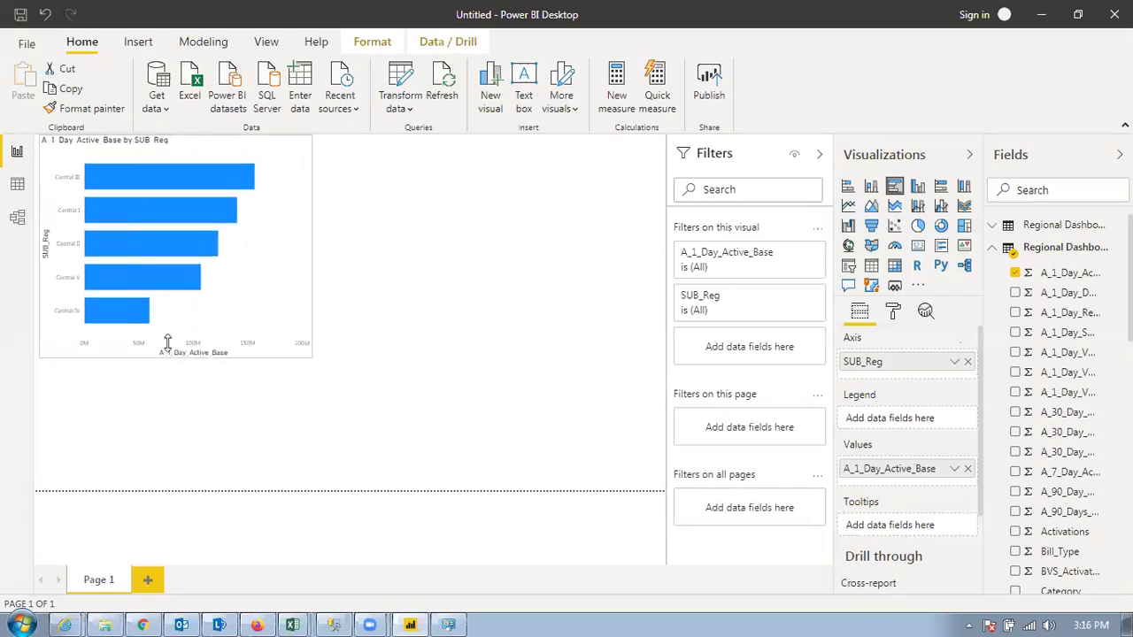
pyautogui.click(995, 227)
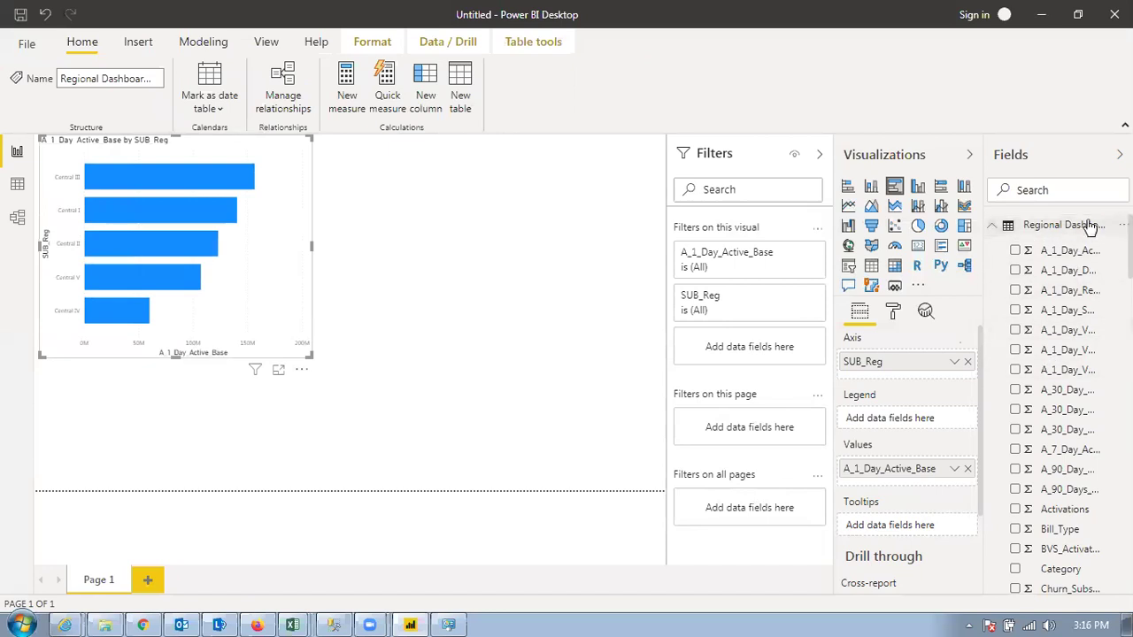
pyautogui.moveTo(920, 469); pyautogui.dragTo(102, 326)
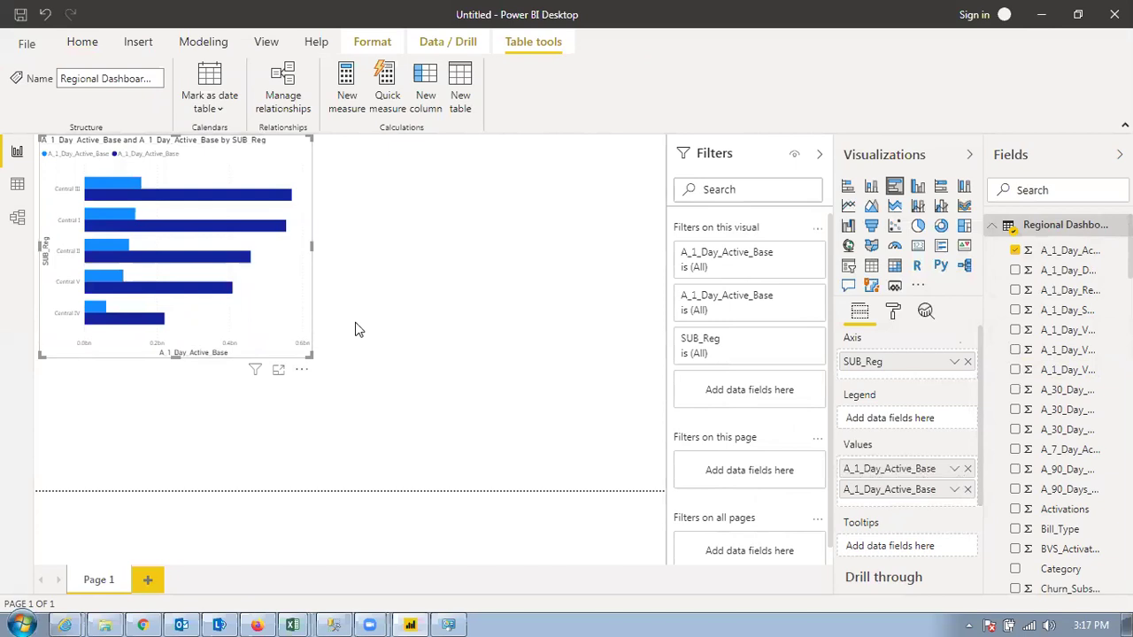
# Switch to SQL Server Management Studio and start a data import for Main_Database with Microsoft Excel as the data source.
pyautogui.click(336, 623)
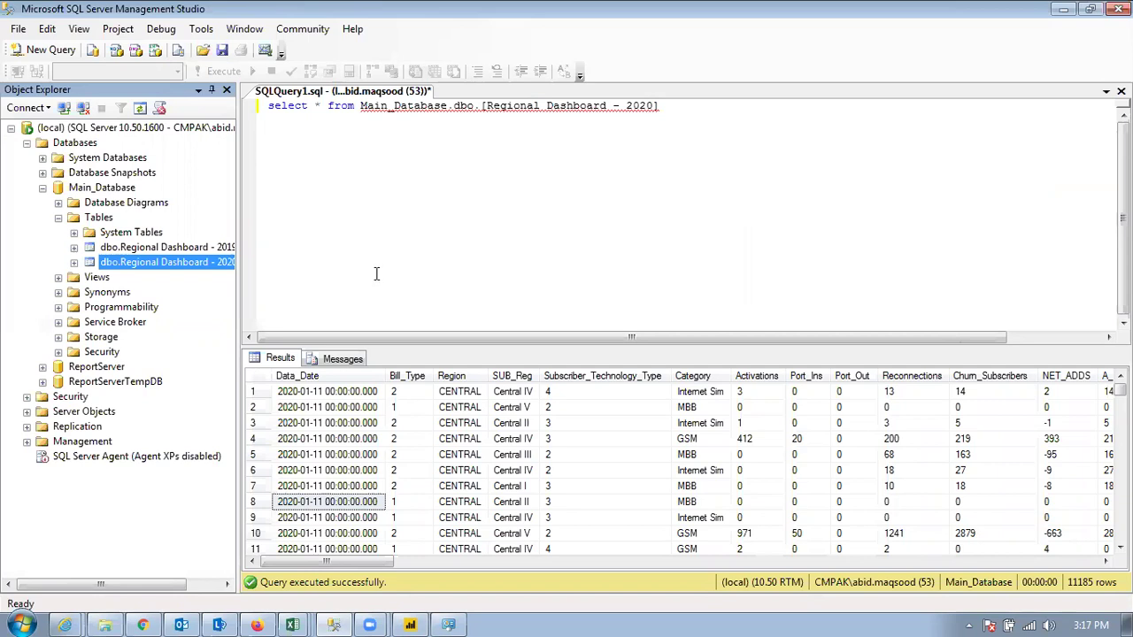
pyautogui.rightClick(102, 190)
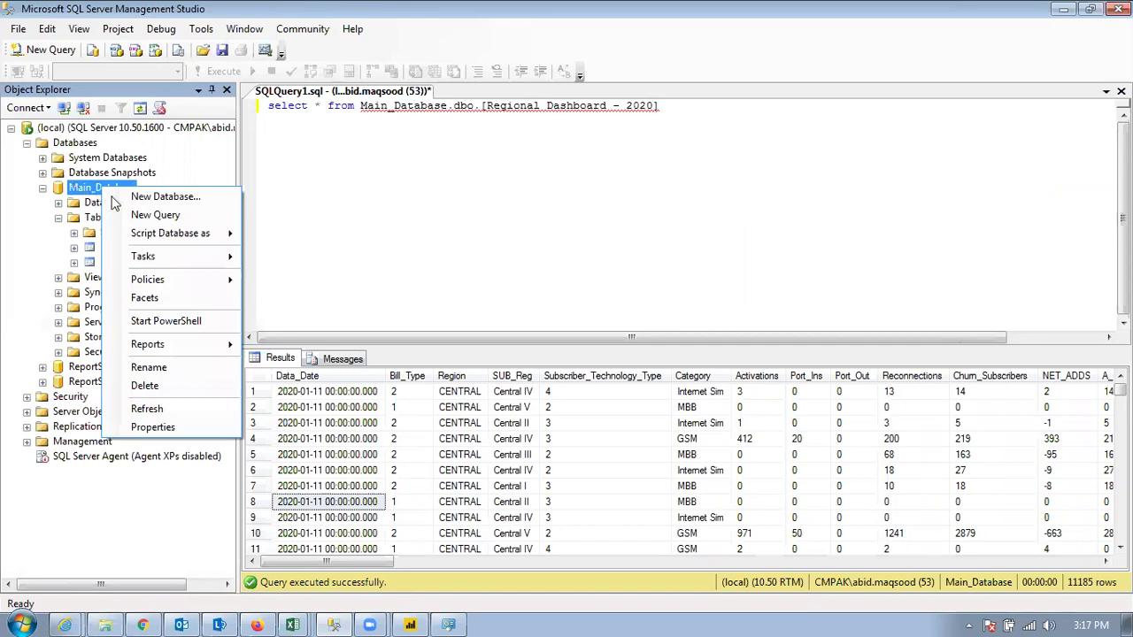
pyautogui.moveTo(180, 260)
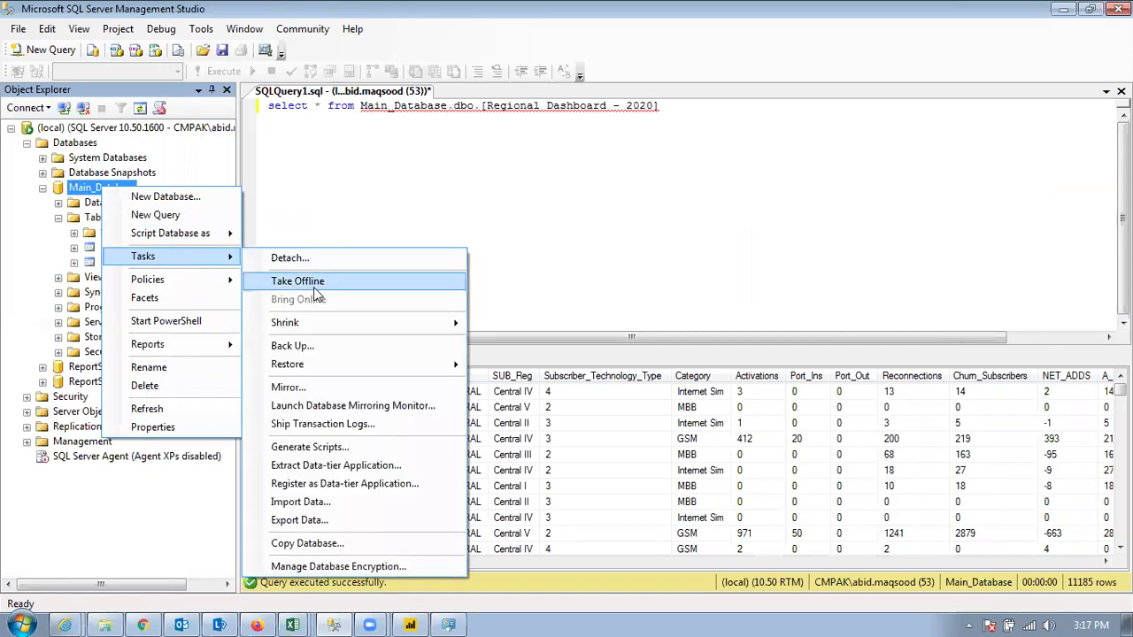
pyautogui.click(305, 511)
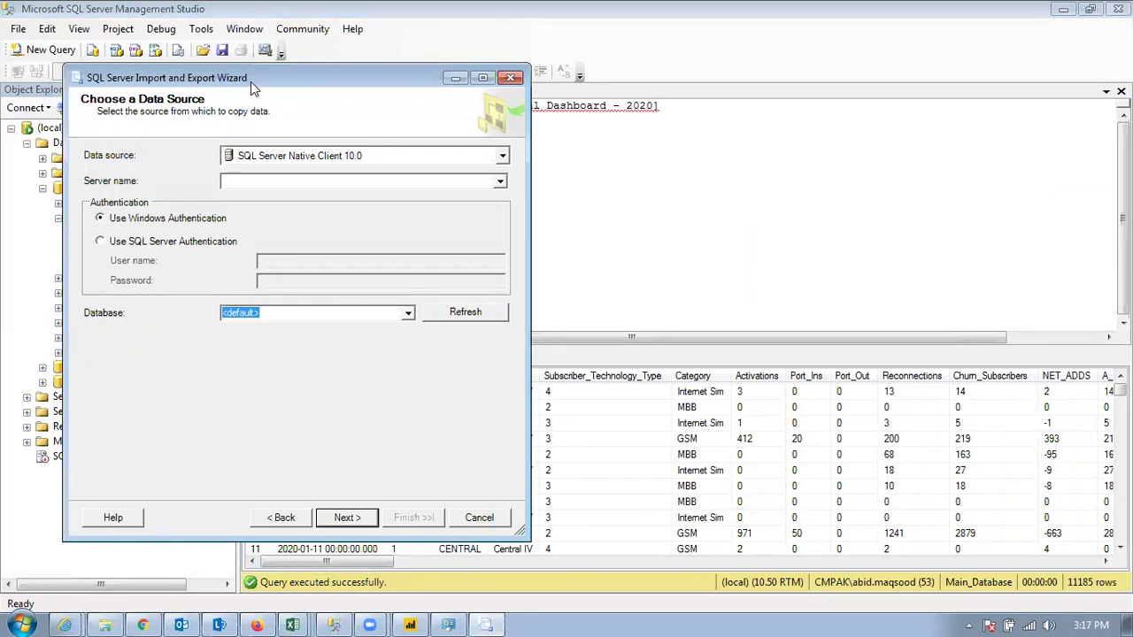
pyautogui.moveTo(251, 82); pyautogui.dragTo(430, 128)
pyautogui.click(683, 205)
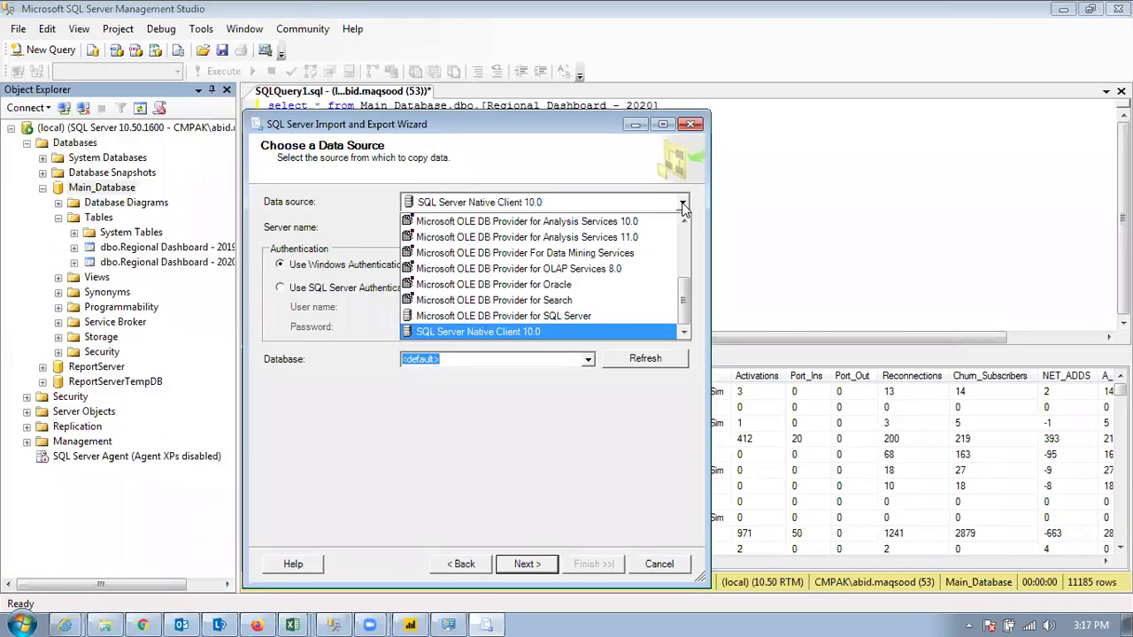
pyautogui.moveTo(683, 309); pyautogui.dragTo(694, 265)
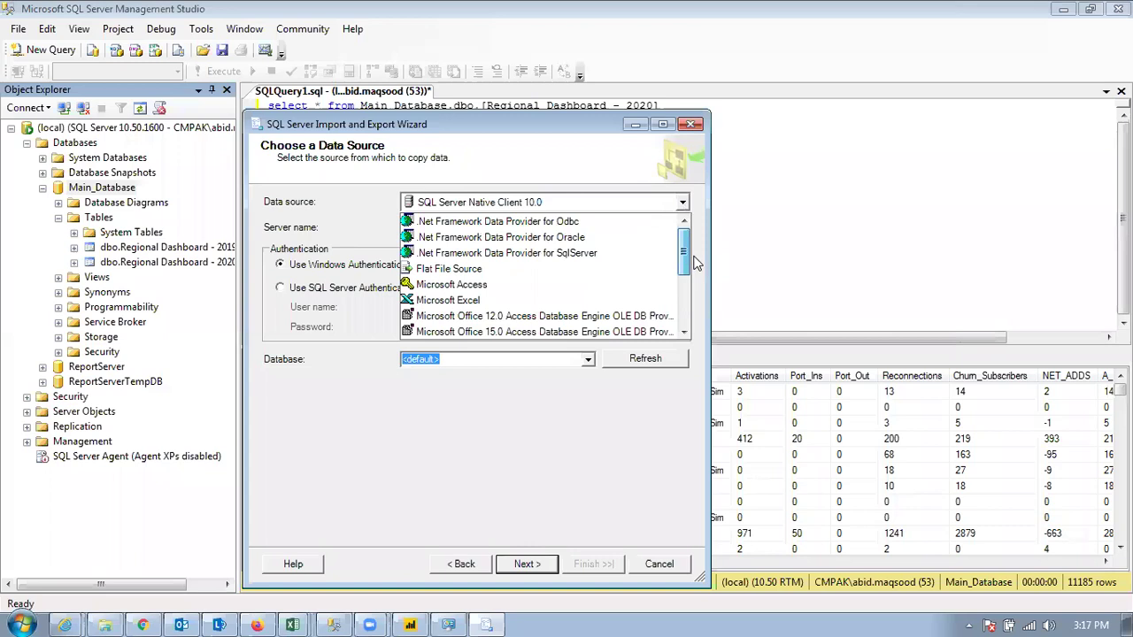
pyautogui.click(478, 301)
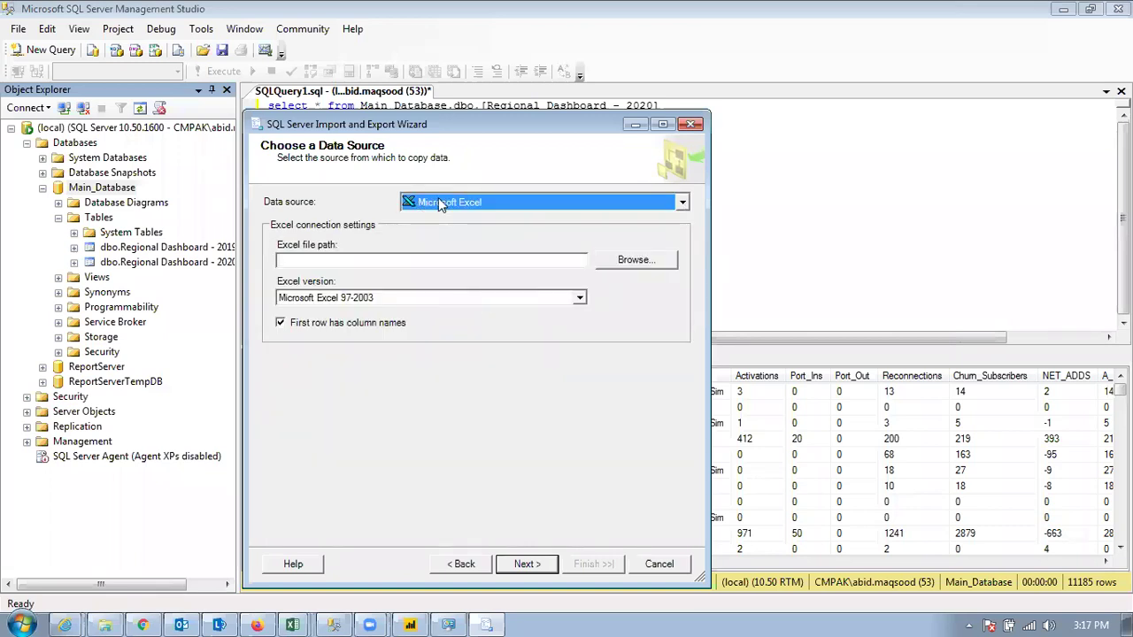
# Choose the workbook Samrana Dashboard - 2020.xlsx from the TEMP\2020 folder as the import's Excel file.
pyautogui.click(652, 262)
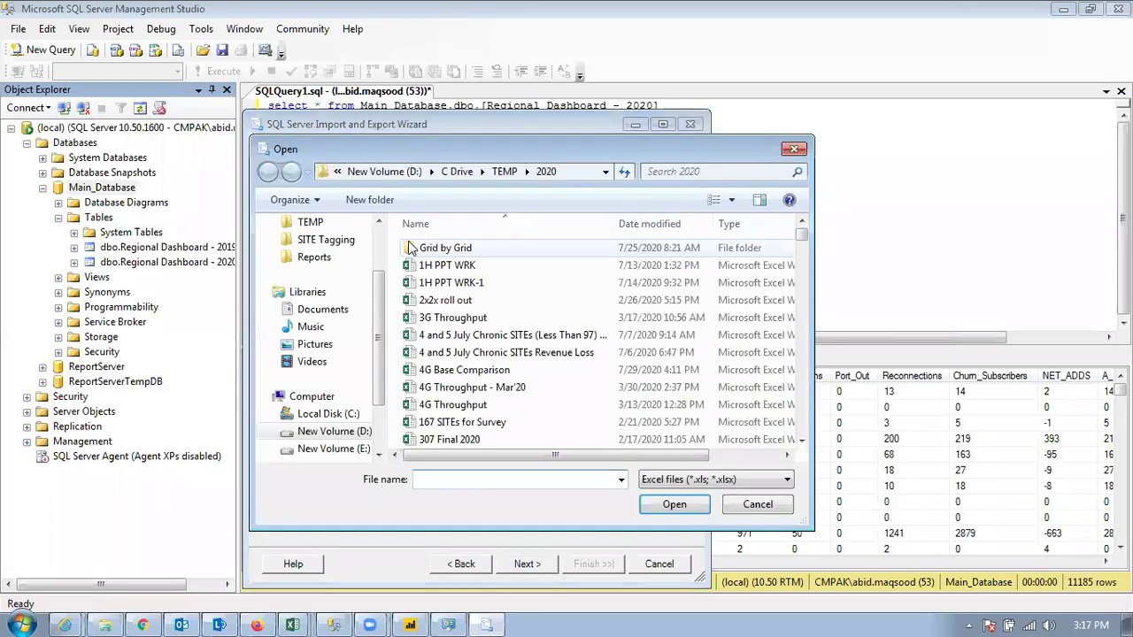
pyautogui.moveTo(803, 241); pyautogui.dragTo(805, 269)
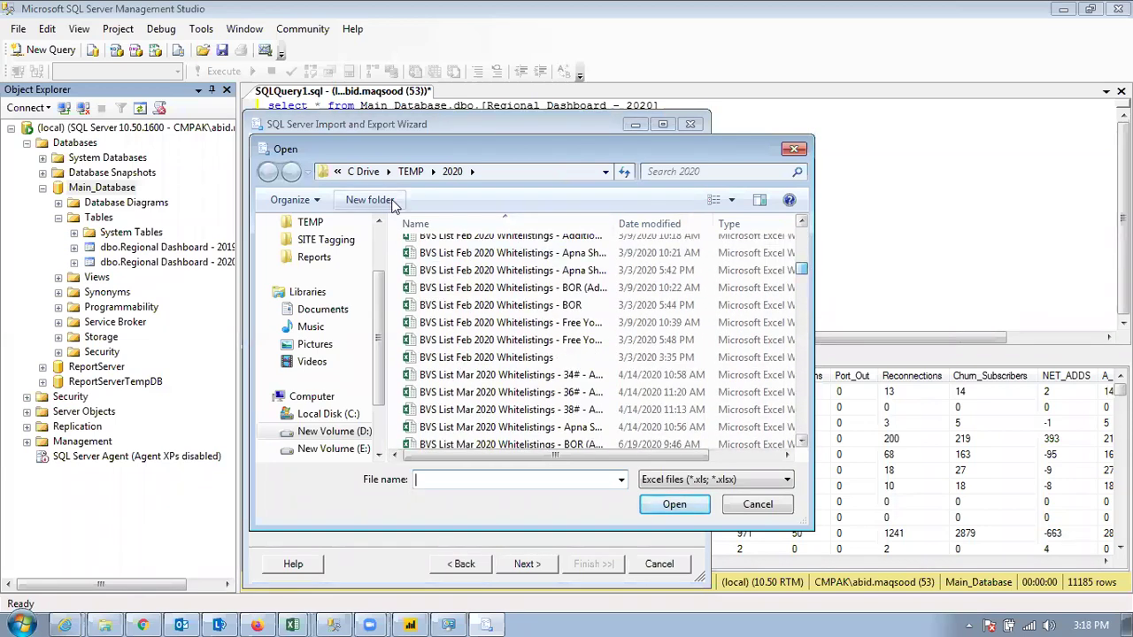
pyautogui.click(495, 427)
pyautogui.press('s')
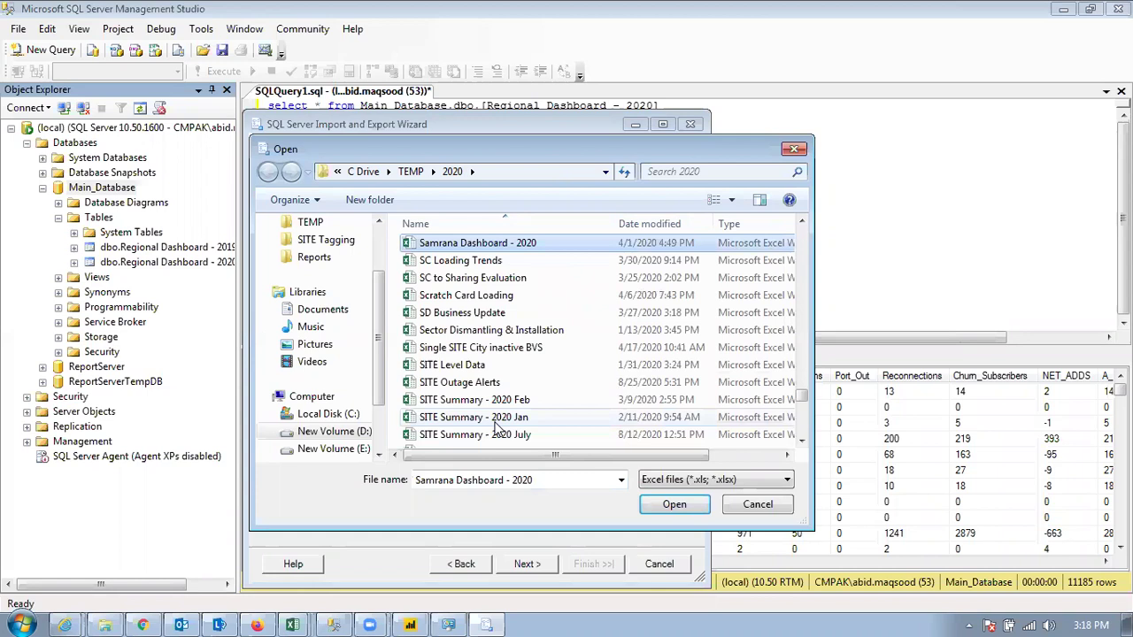
pyautogui.press('Return')
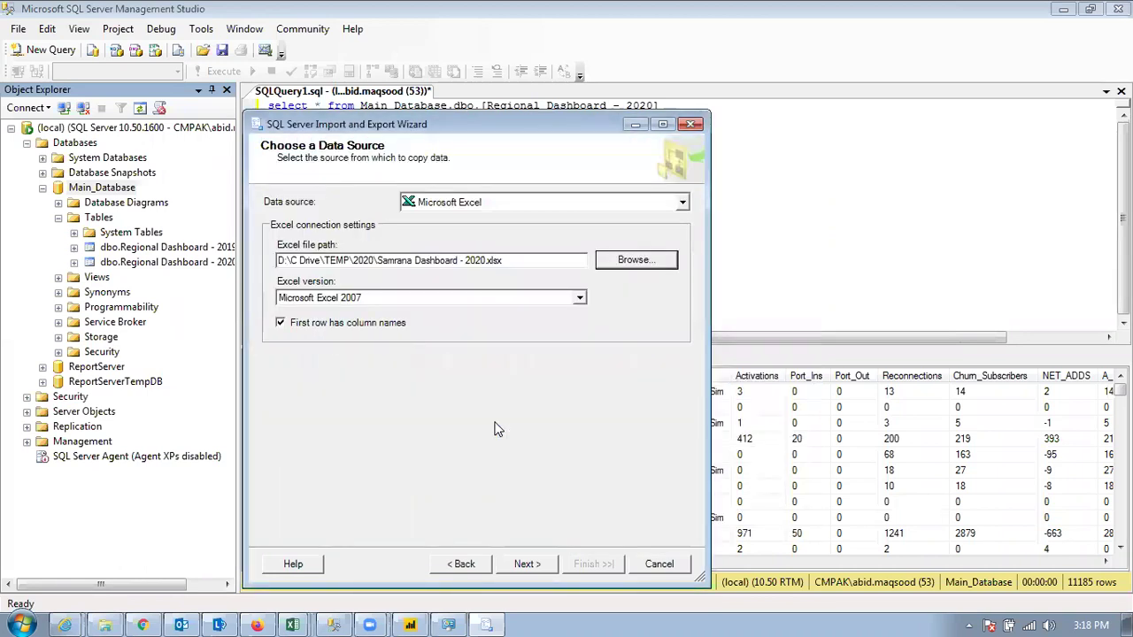
# Keep Main_Database as the destination, select Sheet1$ for copying, proceed to the package options and cancel the import.
pyautogui.click(507, 564)
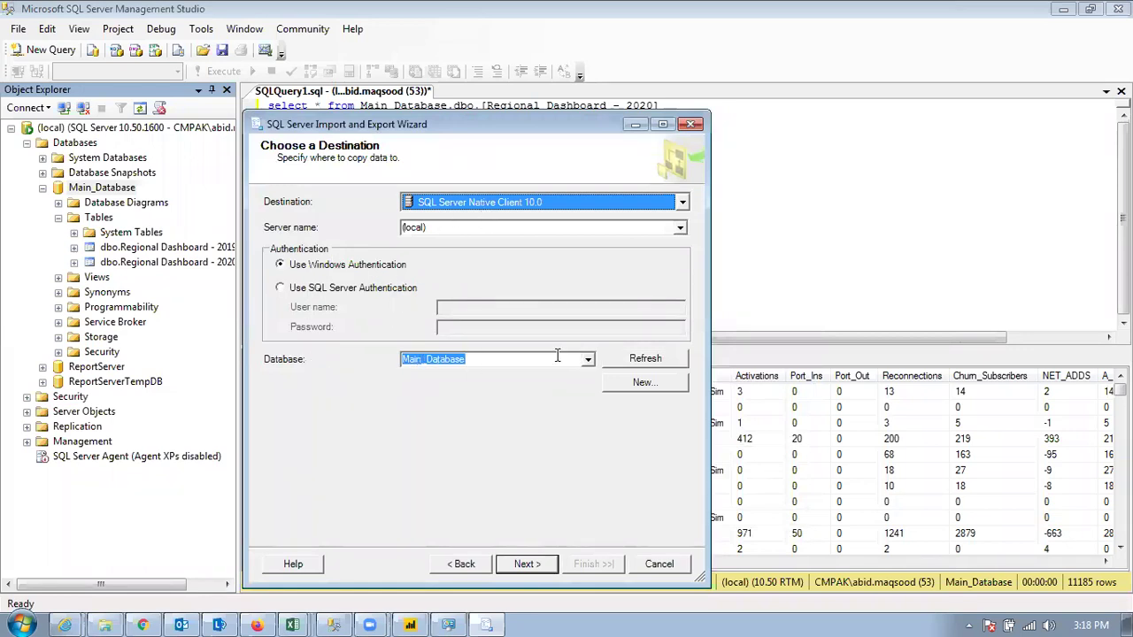
pyautogui.click(534, 566)
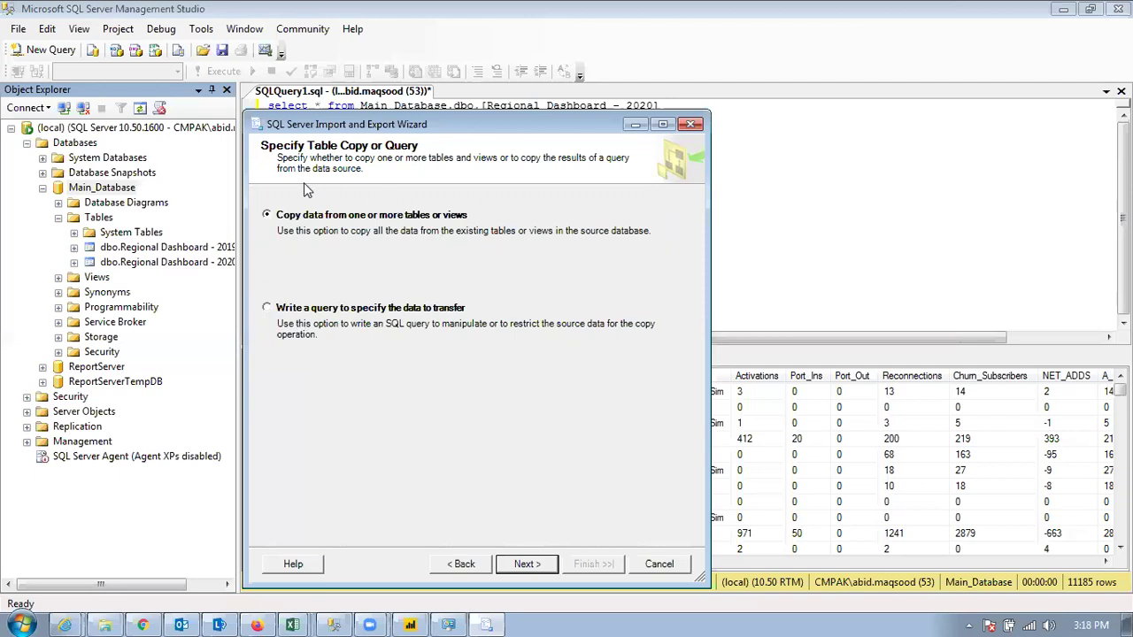
pyautogui.click(526, 564)
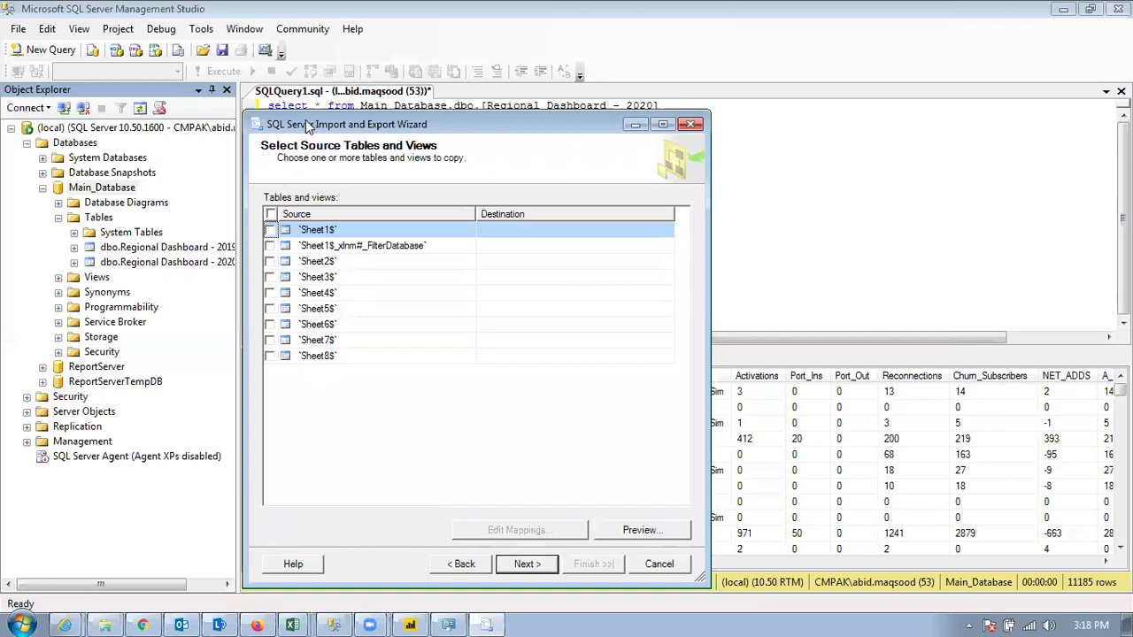
pyautogui.moveTo(307, 124); pyautogui.dragTo(462, 82)
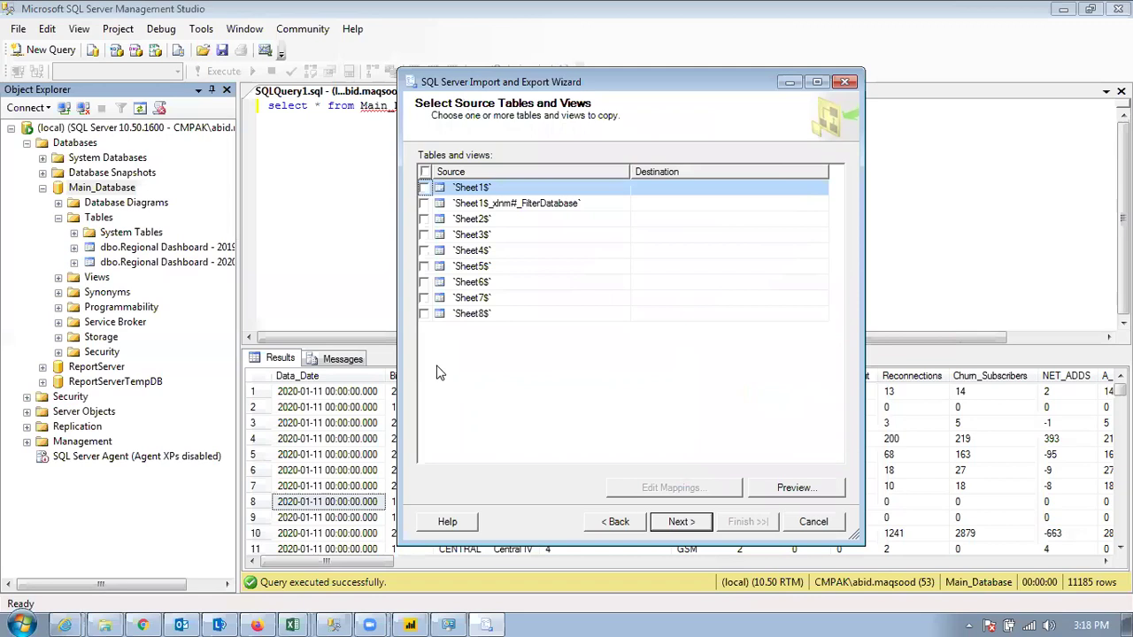
pyautogui.click(424, 188)
pyautogui.click(682, 523)
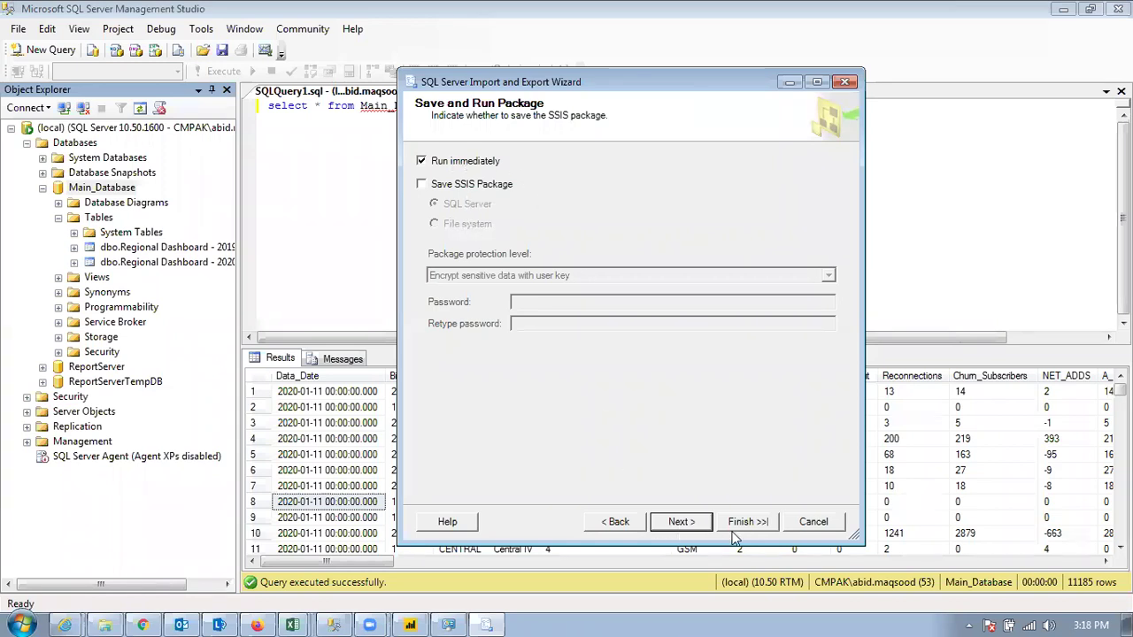
pyautogui.click(813, 521)
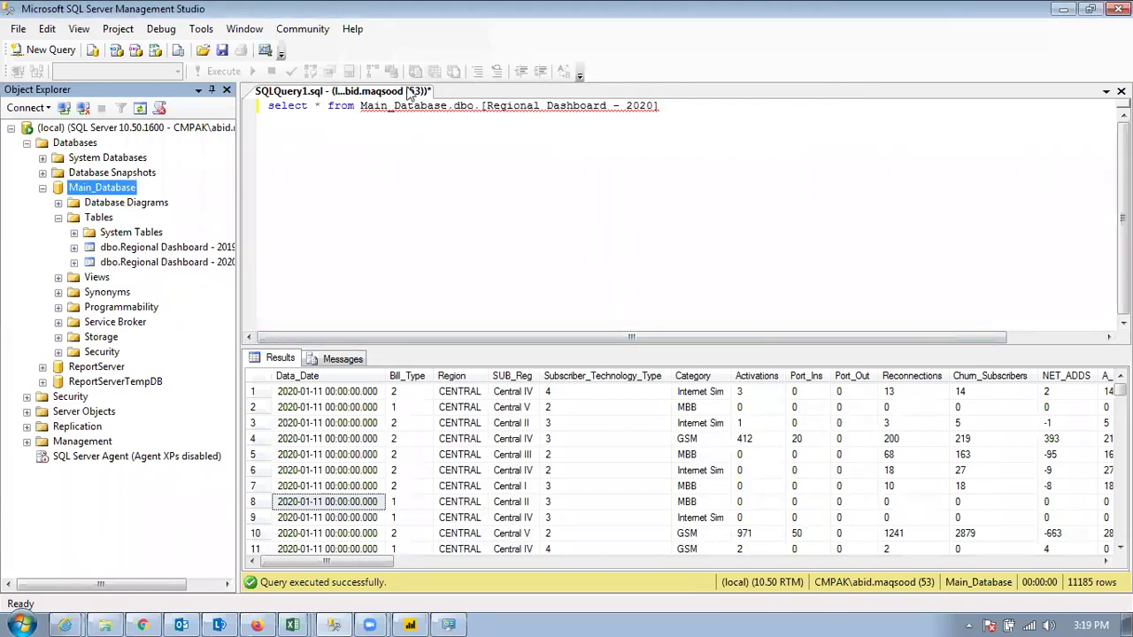
# Switch back to Power BI Desktop, collapse the tables' field lists and enlarge the bar chart to the report page's full height.
pyautogui.click(410, 624)
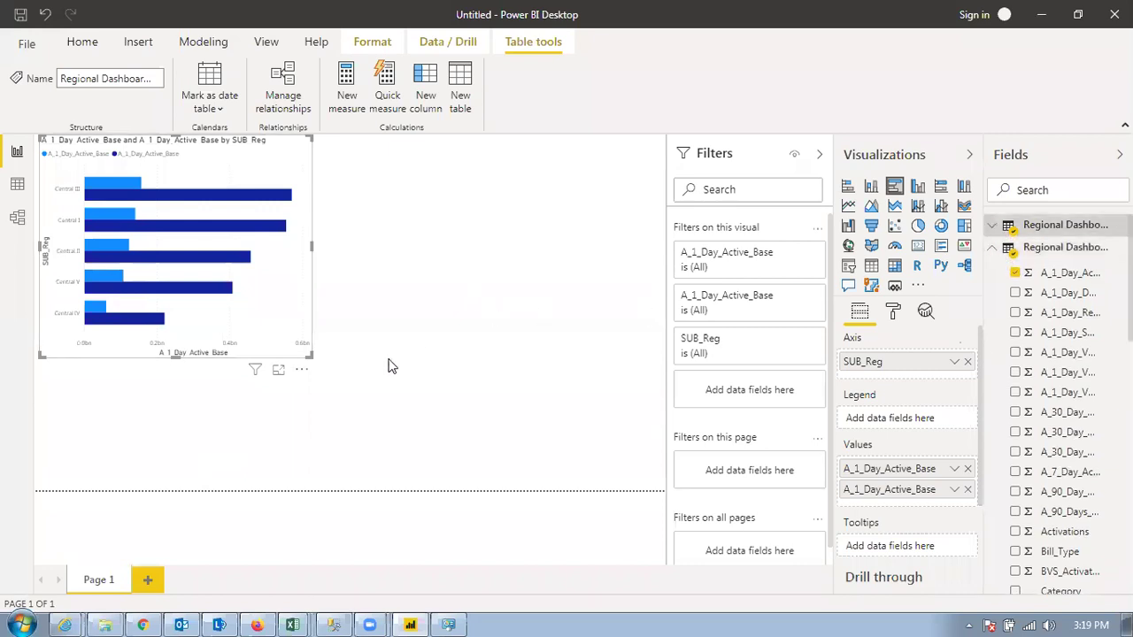
pyautogui.click(992, 248)
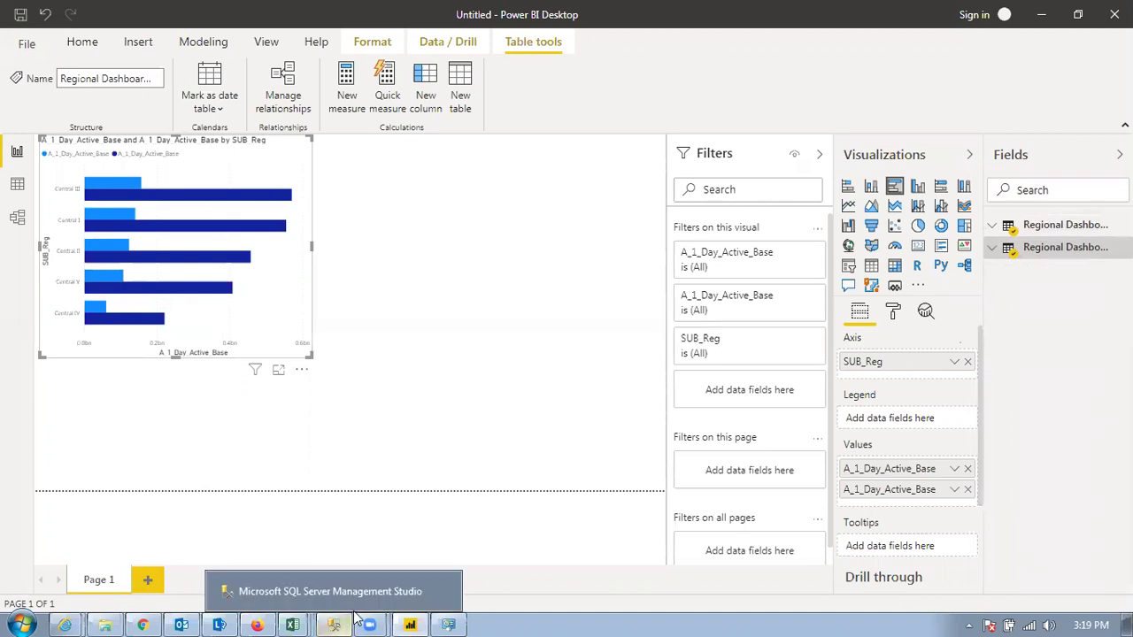
pyautogui.moveTo(382, 617)
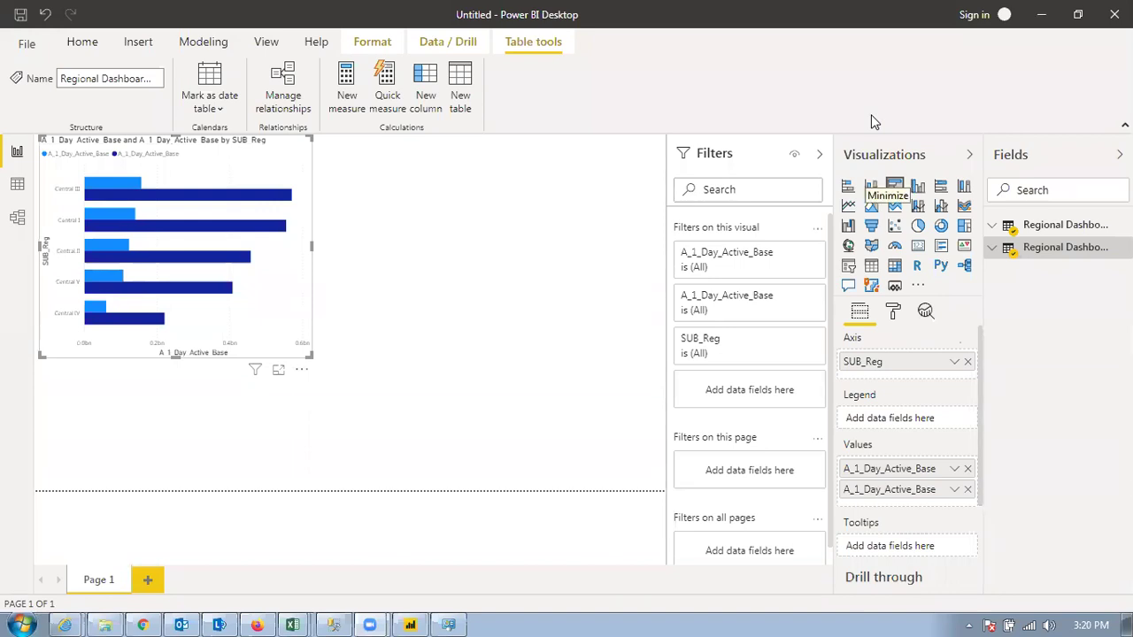
pyautogui.moveTo(307, 354); pyautogui.dragTo(358, 492)
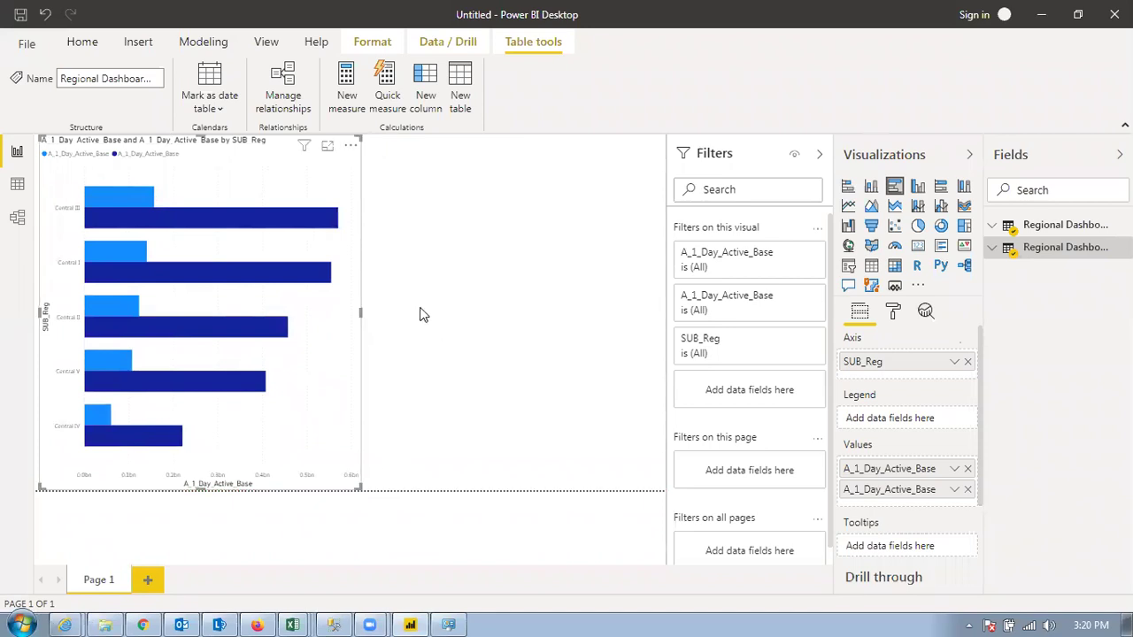
pyautogui.click(421, 313)
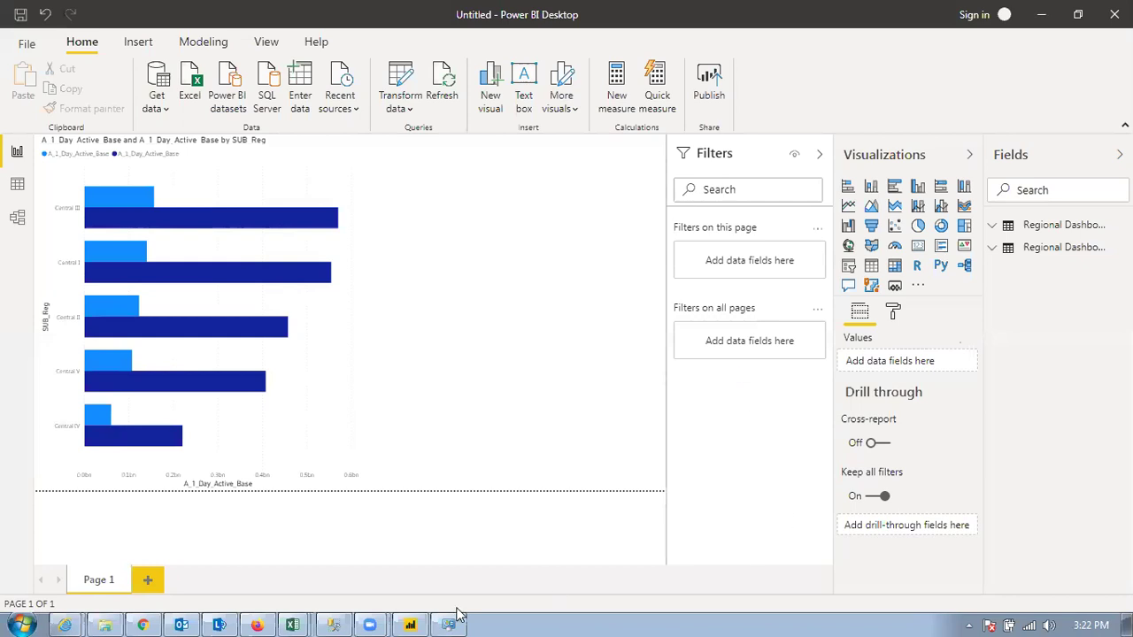
pyautogui.click(332, 625)
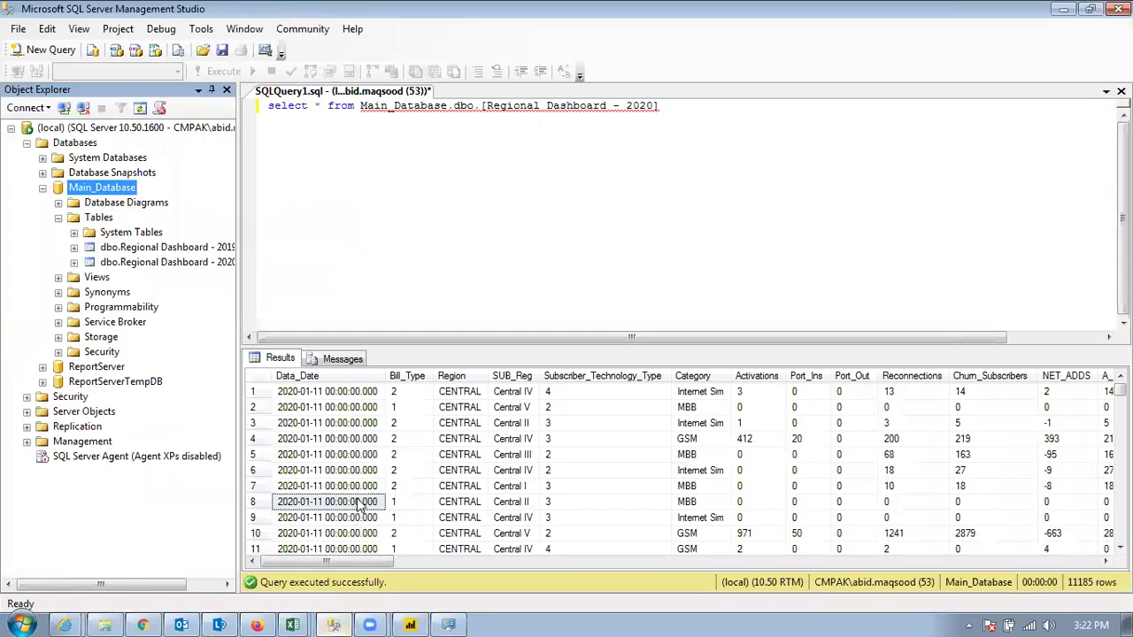
pyautogui.click(412, 619)
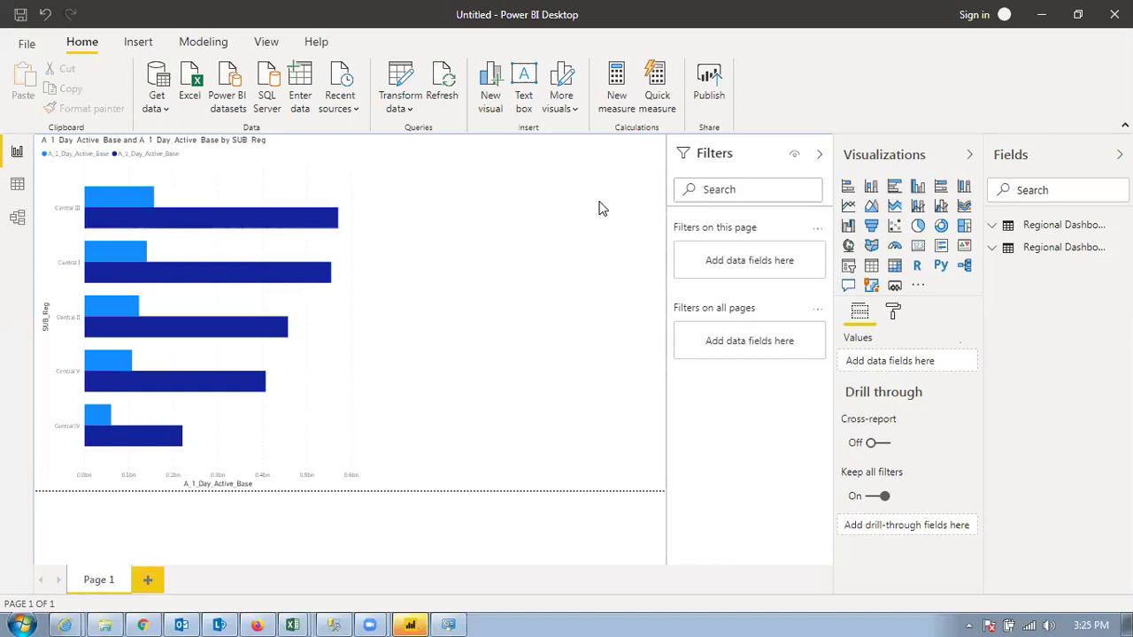
# Delete the Regional Dashboard - 2019 table from the data model.
pyautogui.click(1122, 225)
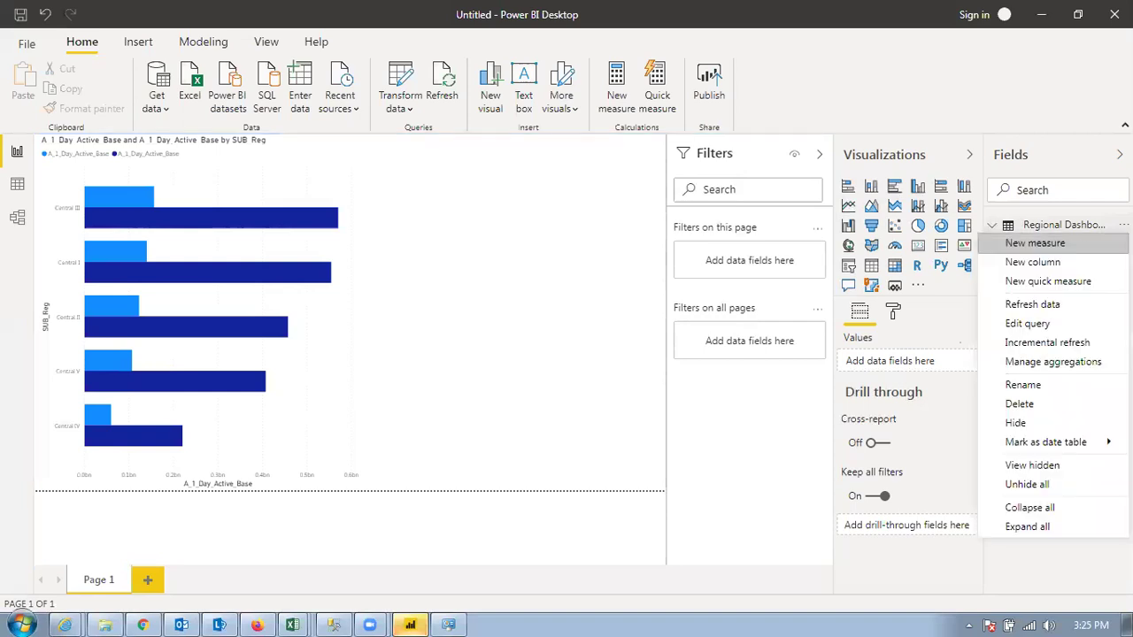
pyautogui.press('Escape')
pyautogui.press('Delete')
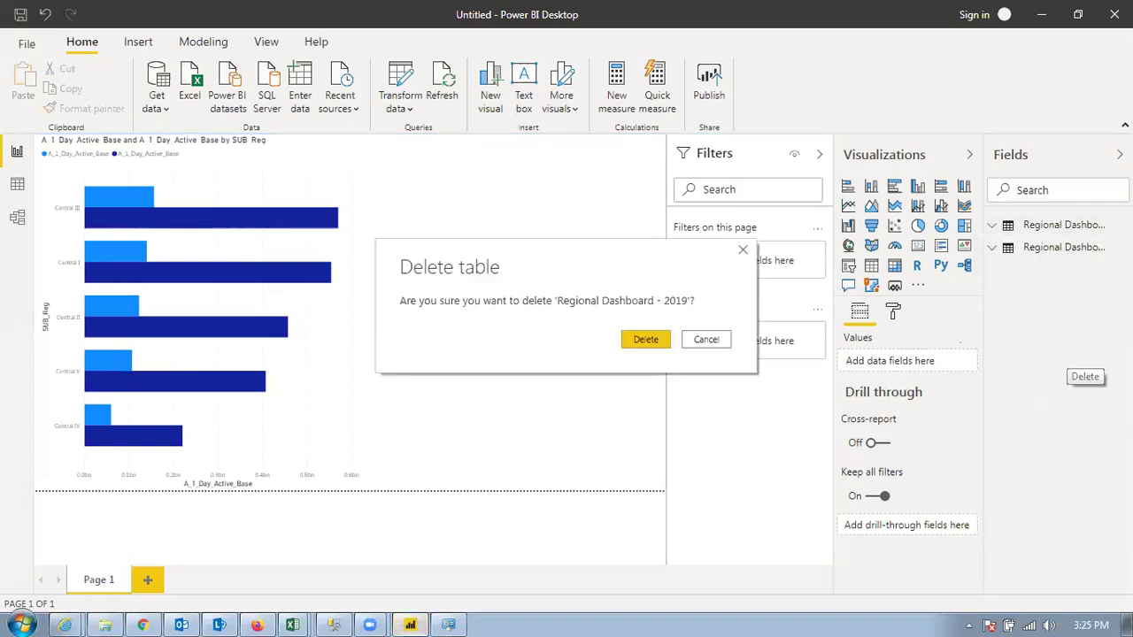
pyautogui.click(661, 339)
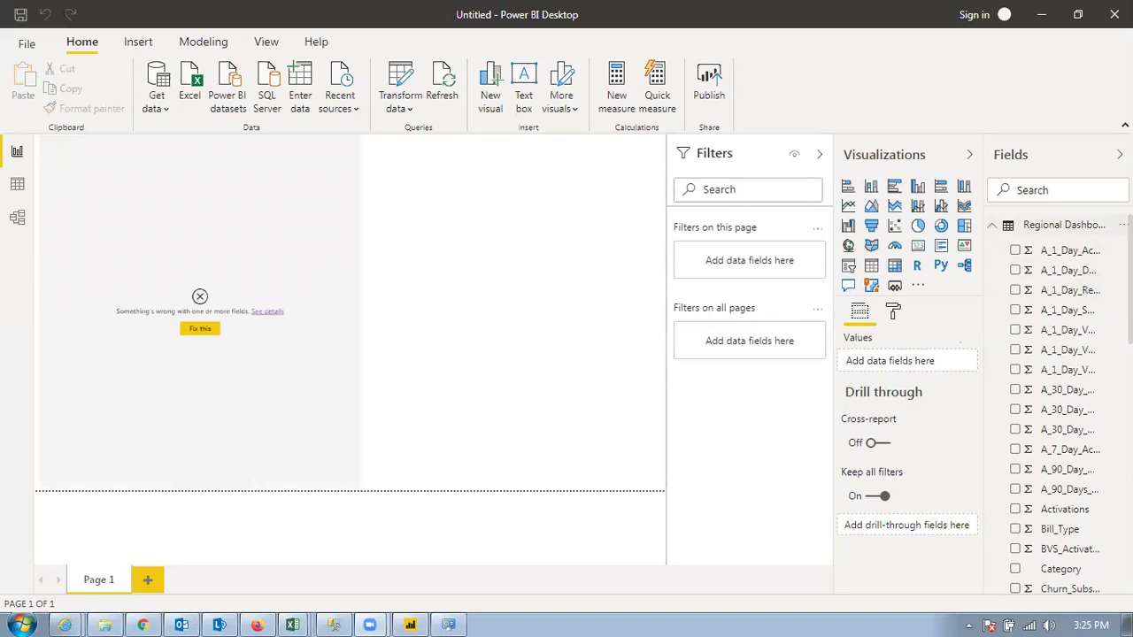
# Delete the remaining Regional Dashboard table from the data model and remove the broken chart from the report page.
pyautogui.click(1122, 225)
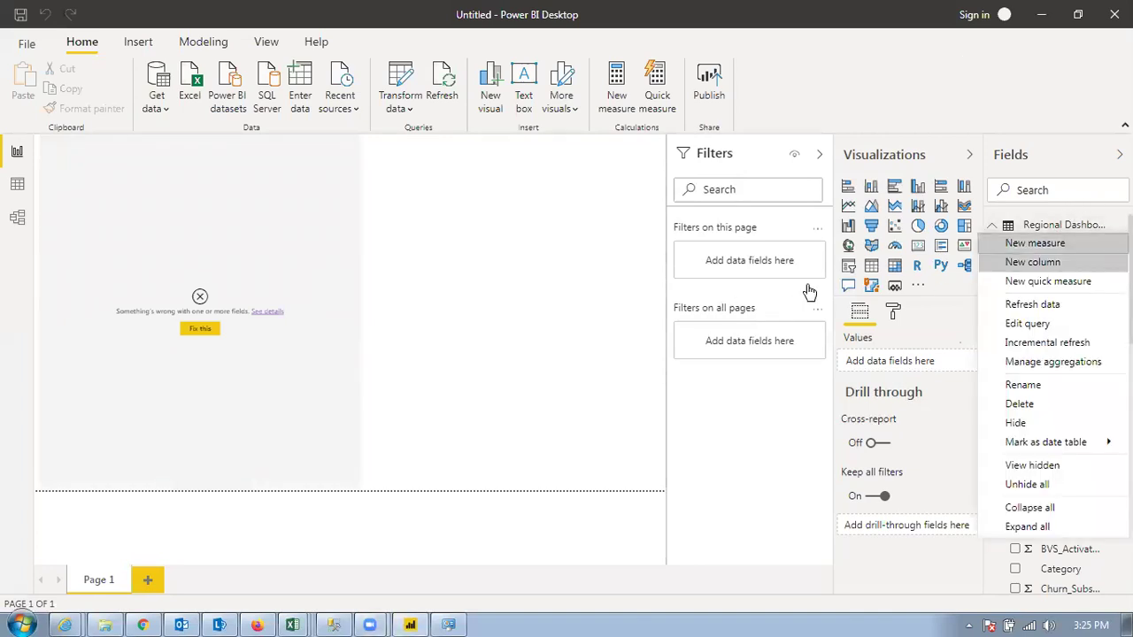
pyautogui.click(1024, 405)
pyautogui.click(646, 339)
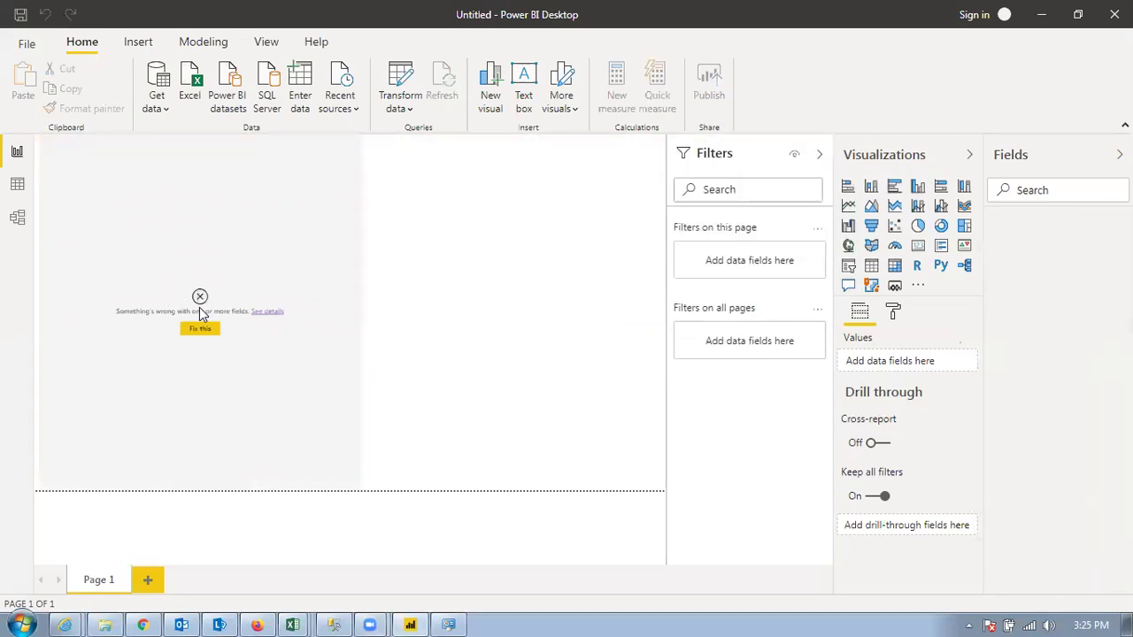
pyautogui.click(350, 147)
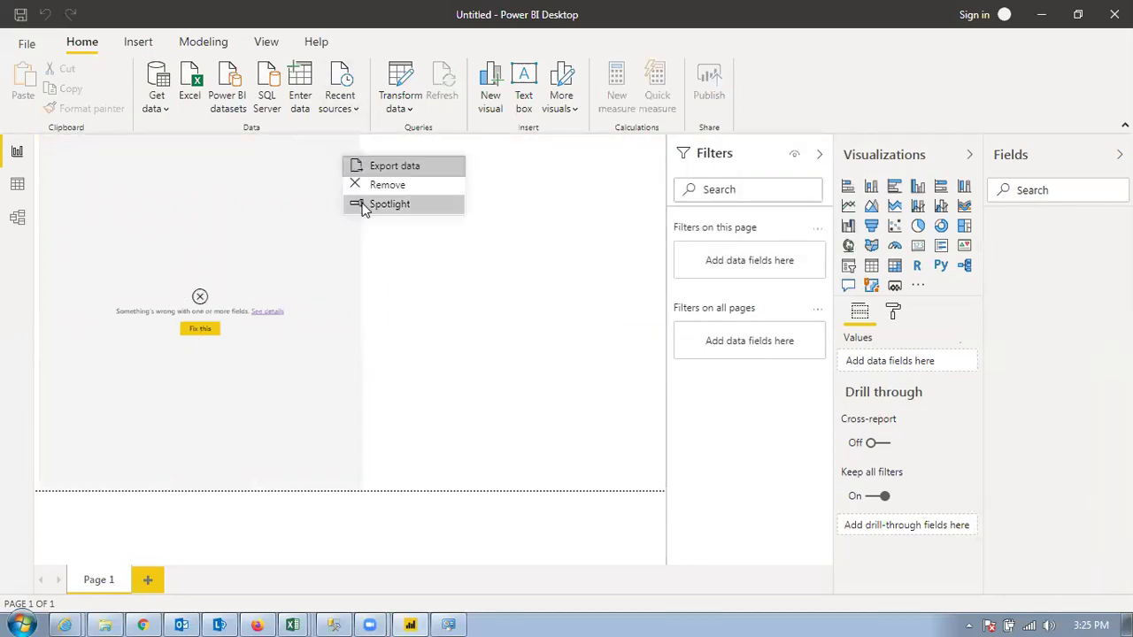
pyautogui.click(372, 185)
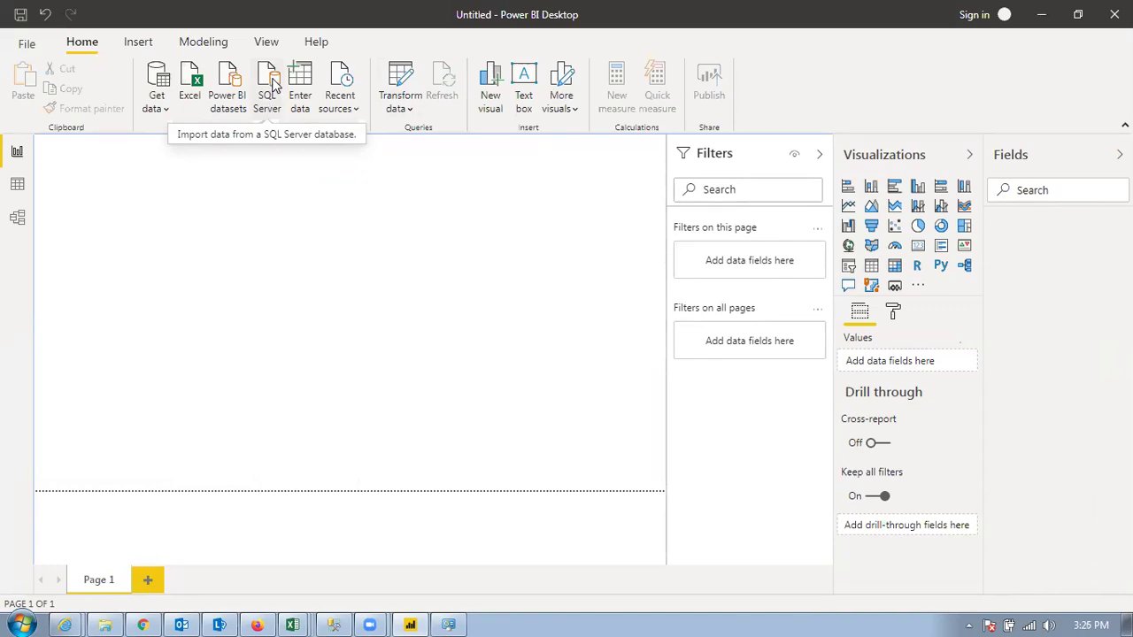
# Connect to the SQL Server lhr-gcs-abidm in Import mode, checking the computer name in the Windows system information.
pyautogui.click(270, 100)
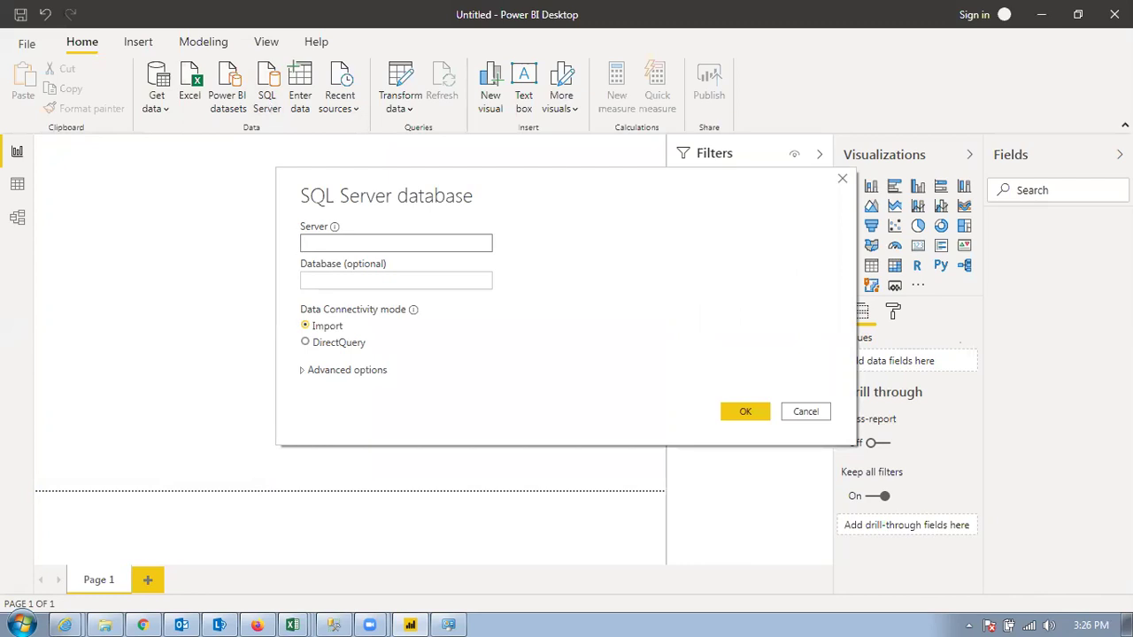
pyautogui.write('lhr-')
pyautogui.click(447, 622)
pyautogui.hotkey('alt', 'Tab')
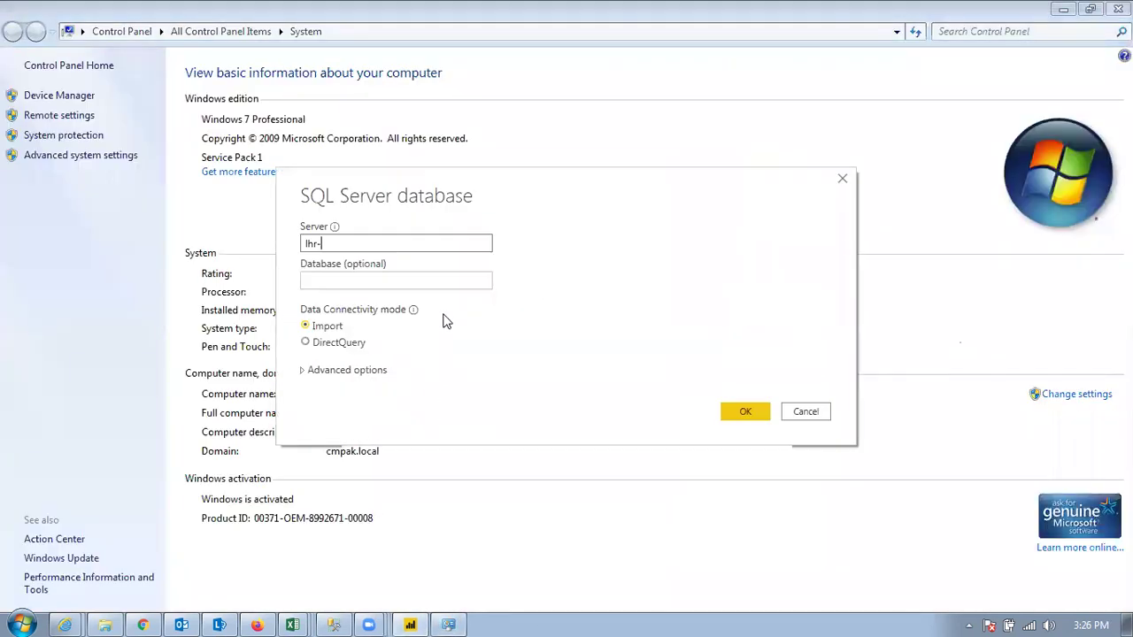
pyautogui.write('gcs-')
pyautogui.click(198, 371)
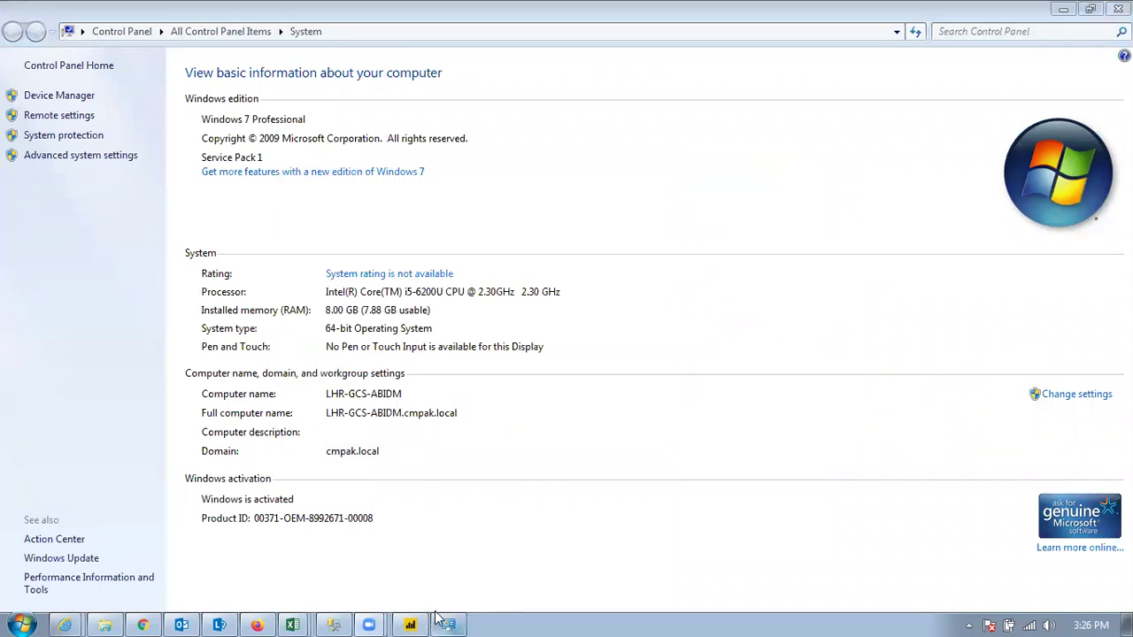
pyautogui.click(410, 625)
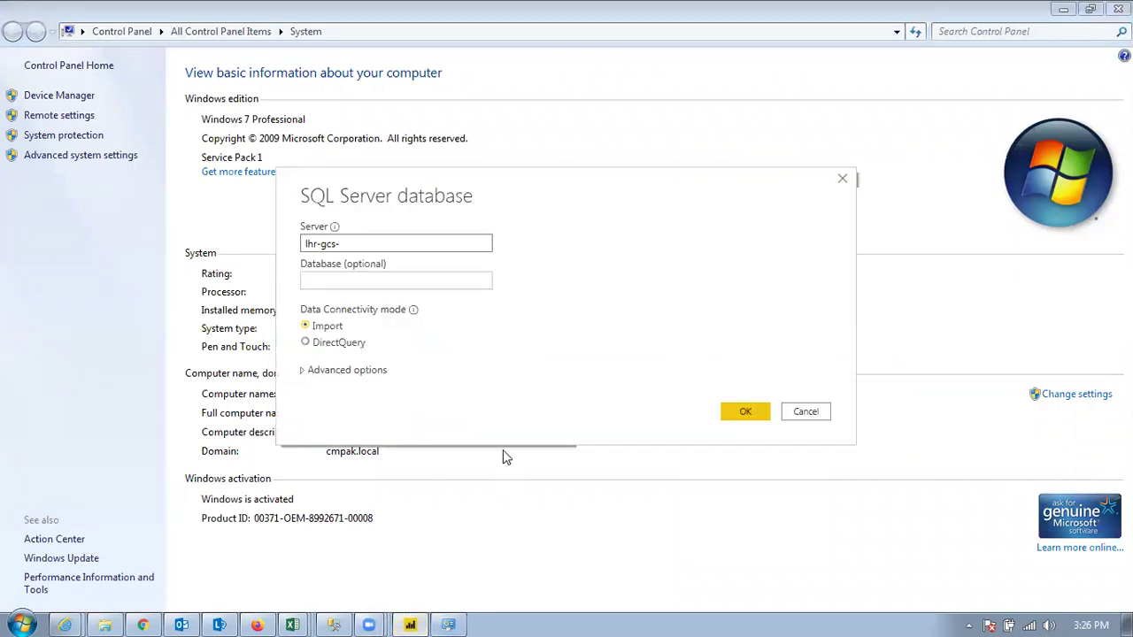
pyautogui.write('abidm')
pyautogui.click(1063, 9)
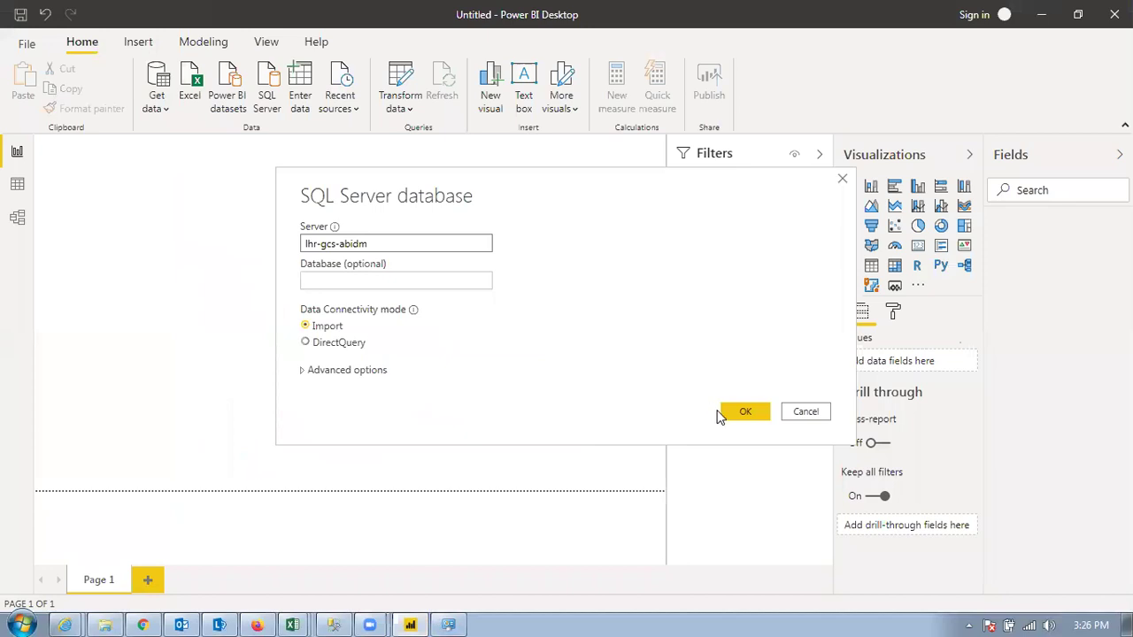
pyautogui.click(744, 413)
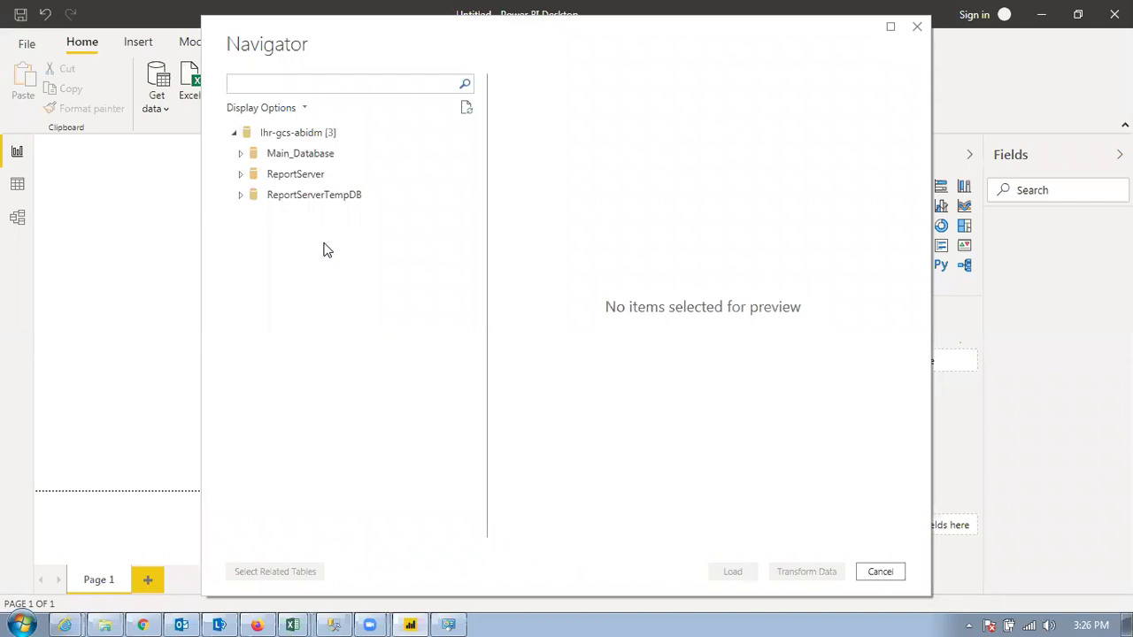
# Look over the server's databases in the Navigator and expand Main_Database to list its tables.
pyautogui.click(299, 130)
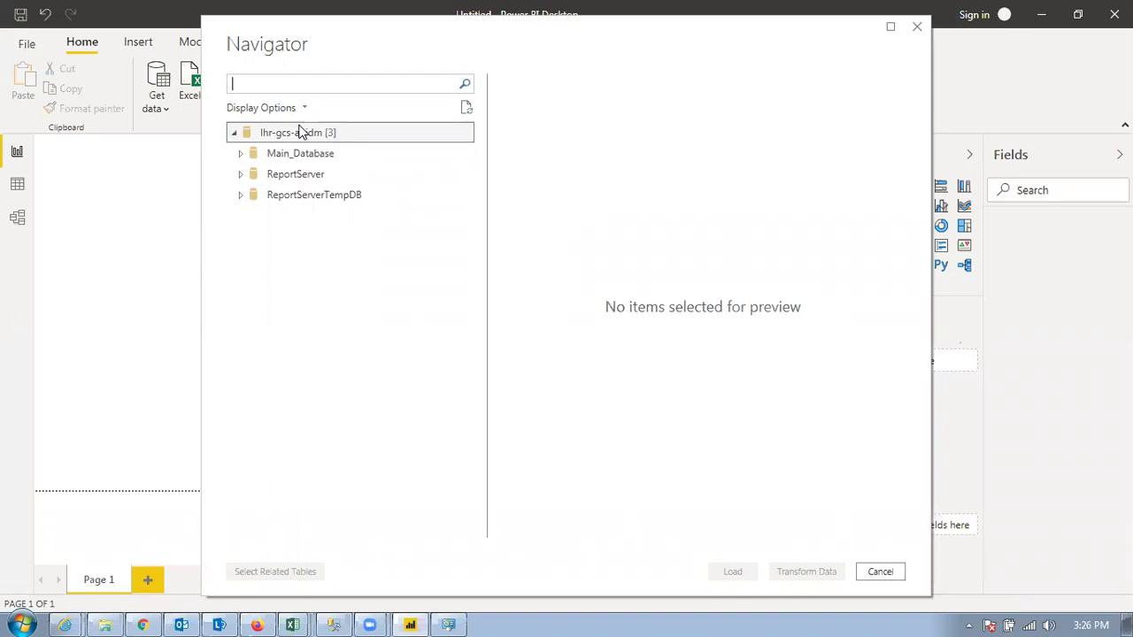
pyautogui.click(296, 162)
pyautogui.click(302, 179)
pyautogui.click(305, 198)
pyautogui.click(307, 153)
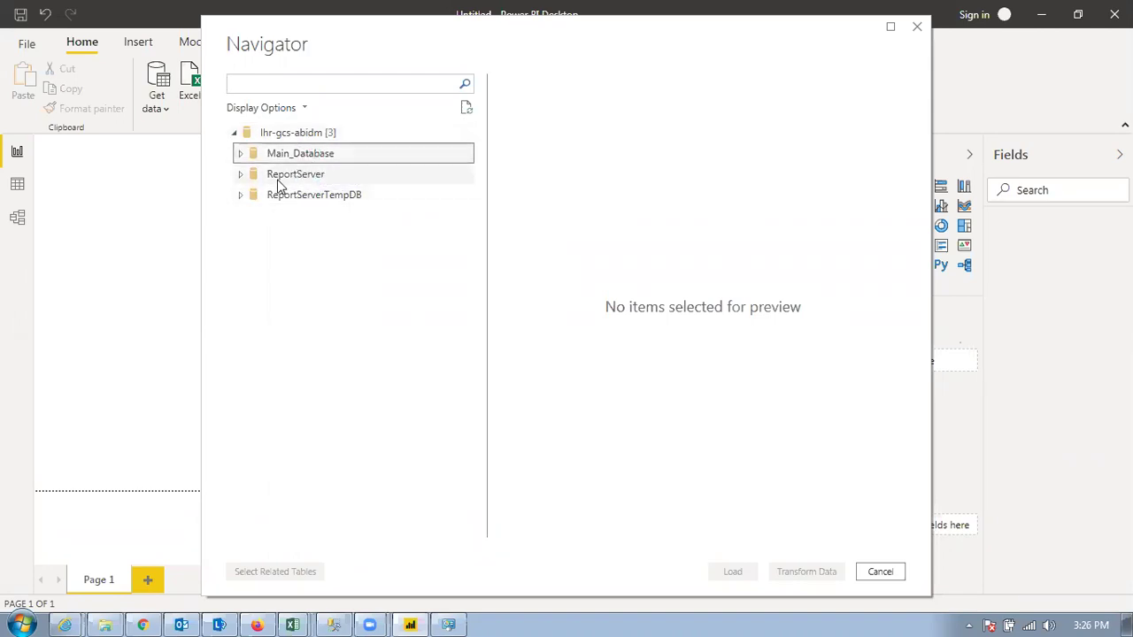
pyautogui.click(284, 174)
pyautogui.click(296, 196)
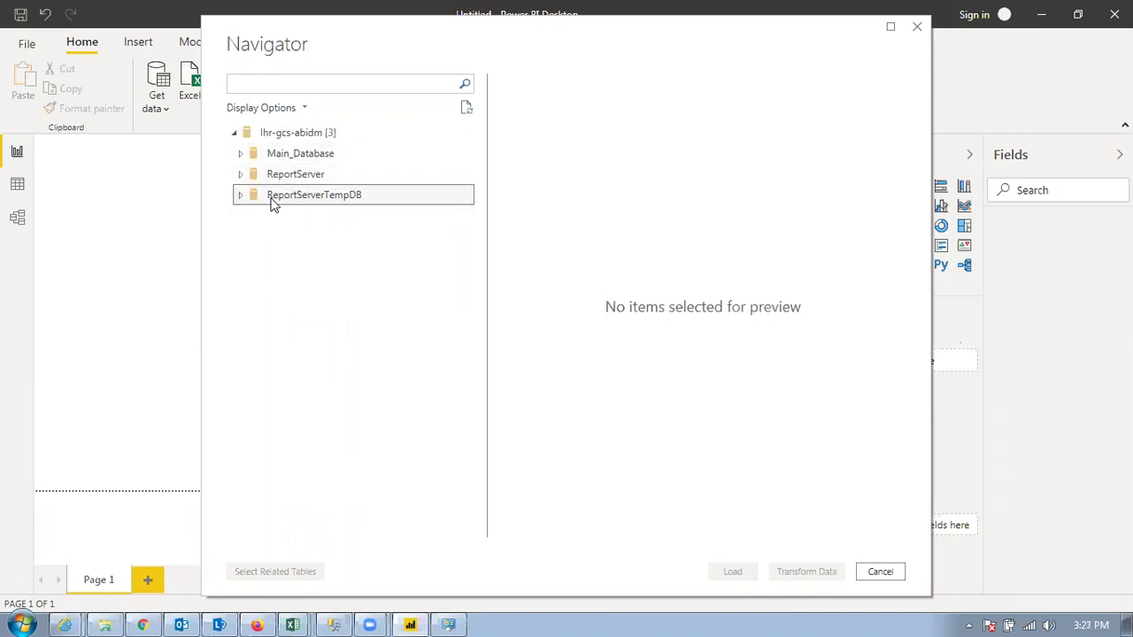
pyautogui.click(239, 155)
pyautogui.click(239, 155)
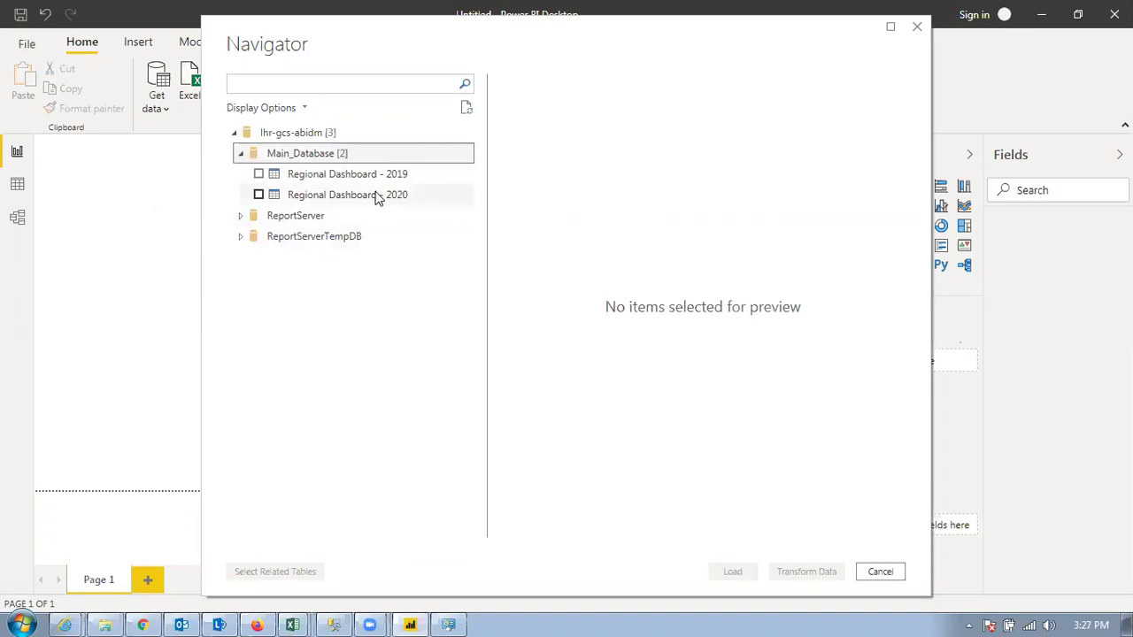
# Preview the Regional Dashboard - 2019 table, select both the 2019 and 2020 tables and load them.
pyautogui.click(297, 182)
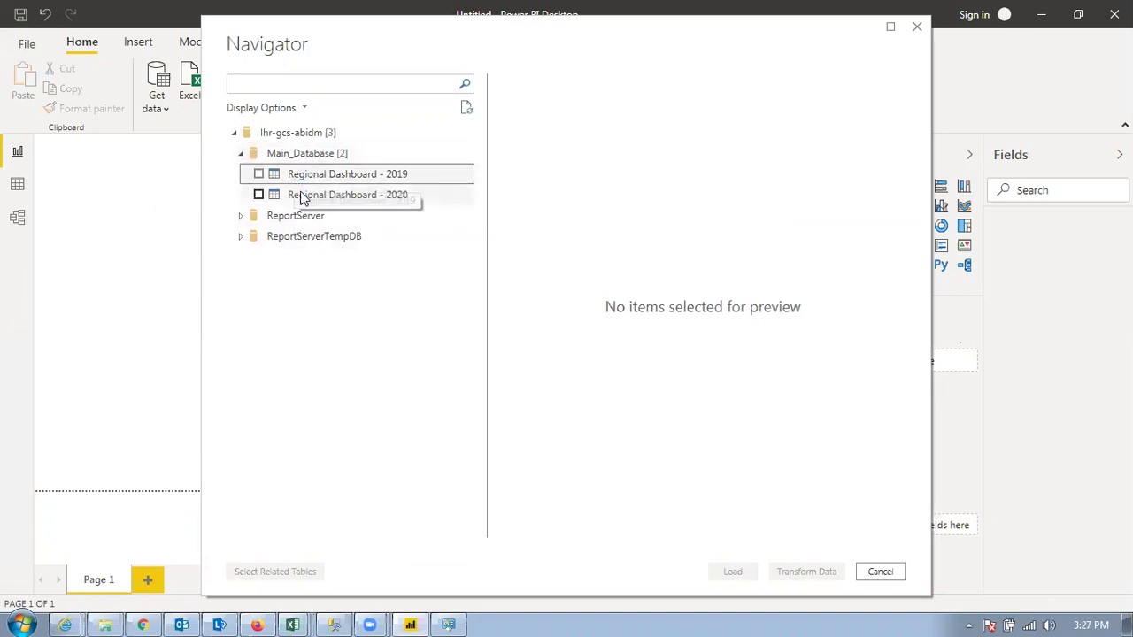
pyautogui.click(306, 195)
pyautogui.click(316, 182)
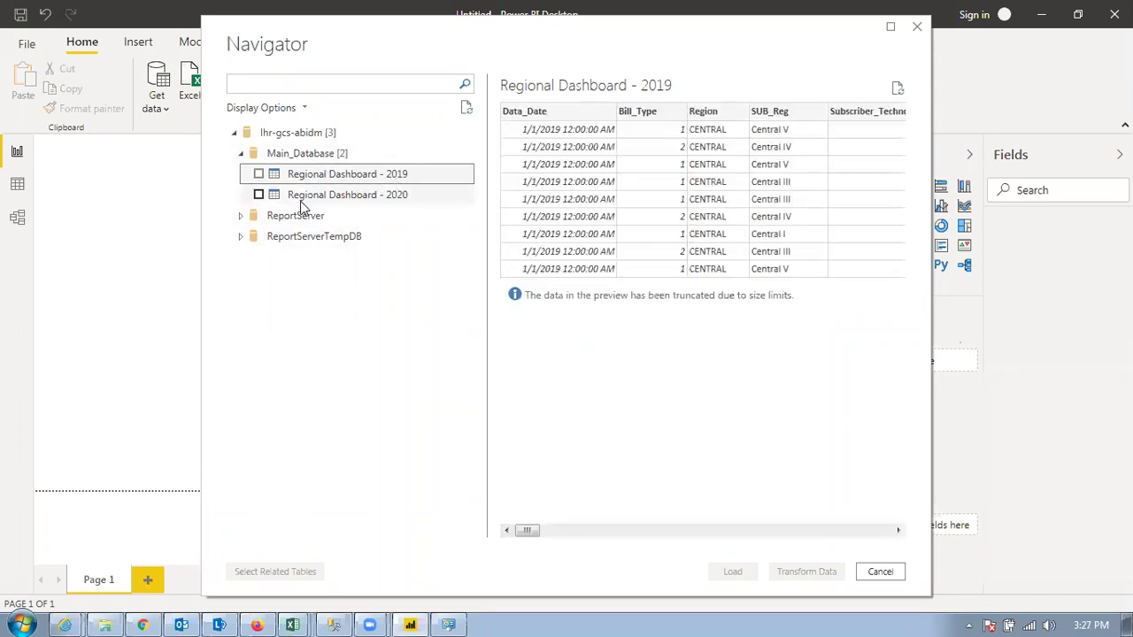
pyautogui.click(258, 173)
pyautogui.click(258, 193)
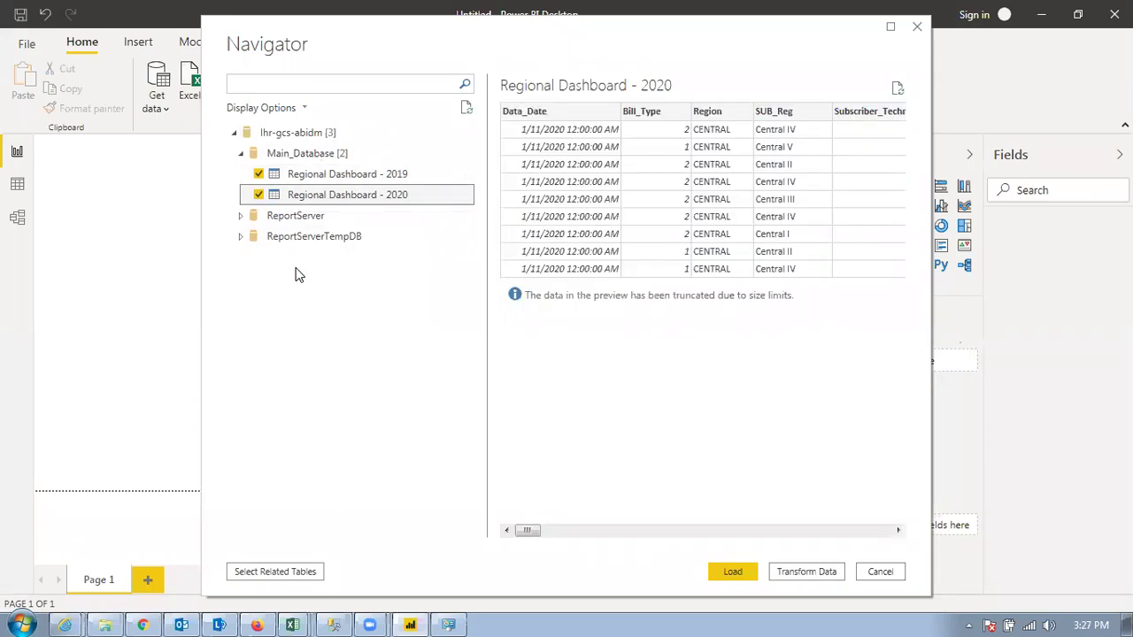
pyautogui.click(731, 573)
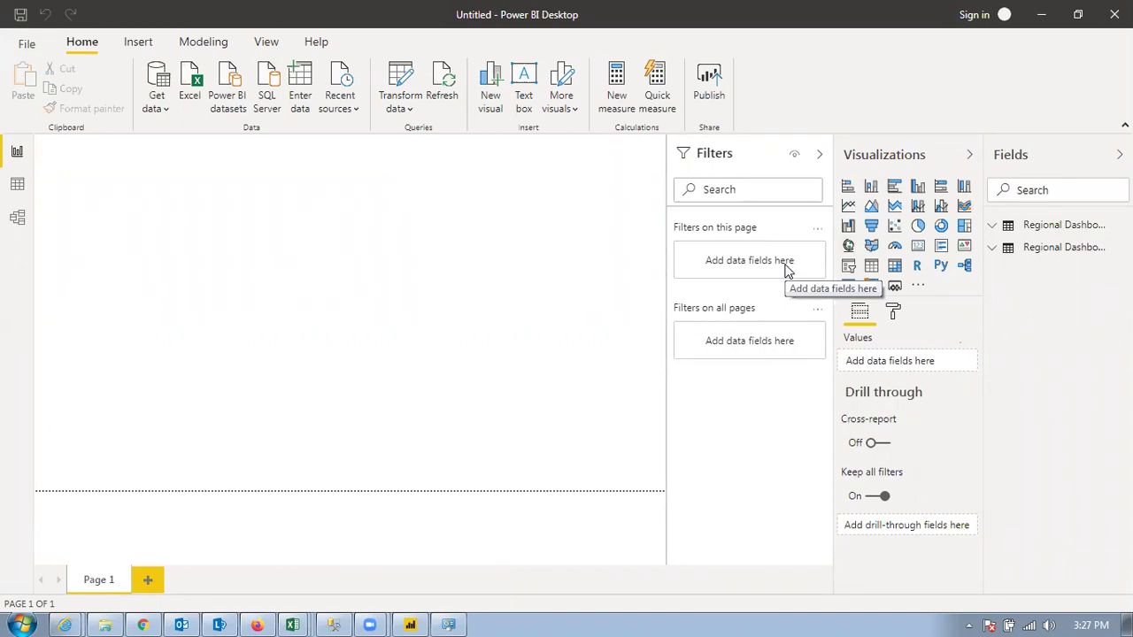
# Examine the loaded records in the data view and browse the 2019 table's fields in the model view.
pyautogui.click(17, 184)
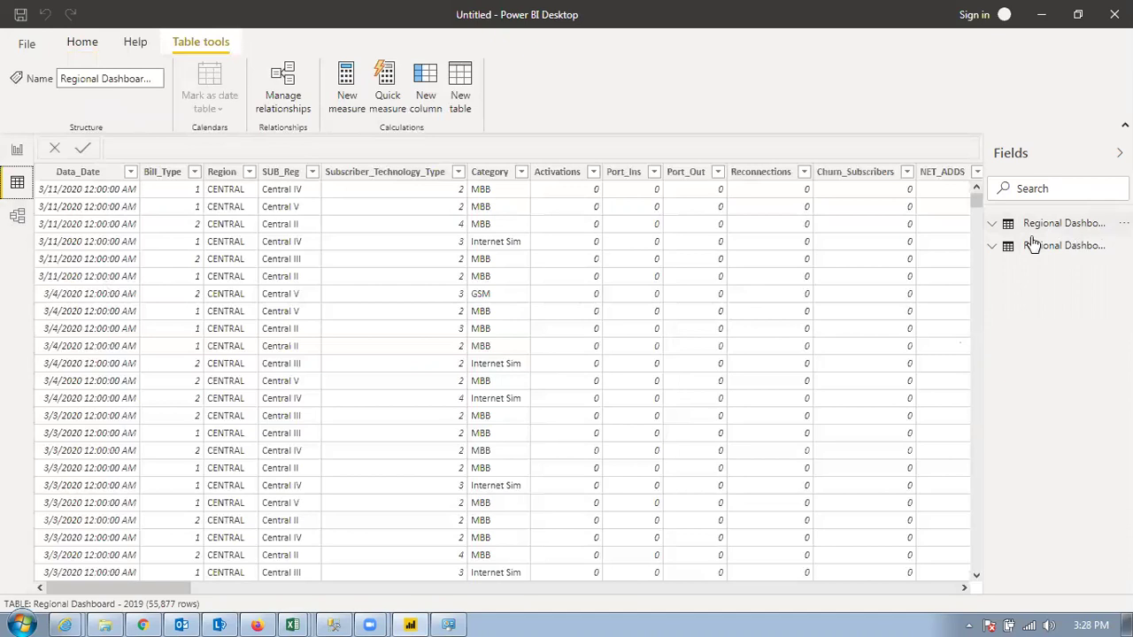
pyautogui.moveTo(212, 599); pyautogui.dragTo(115, 599)
pyautogui.click(16, 216)
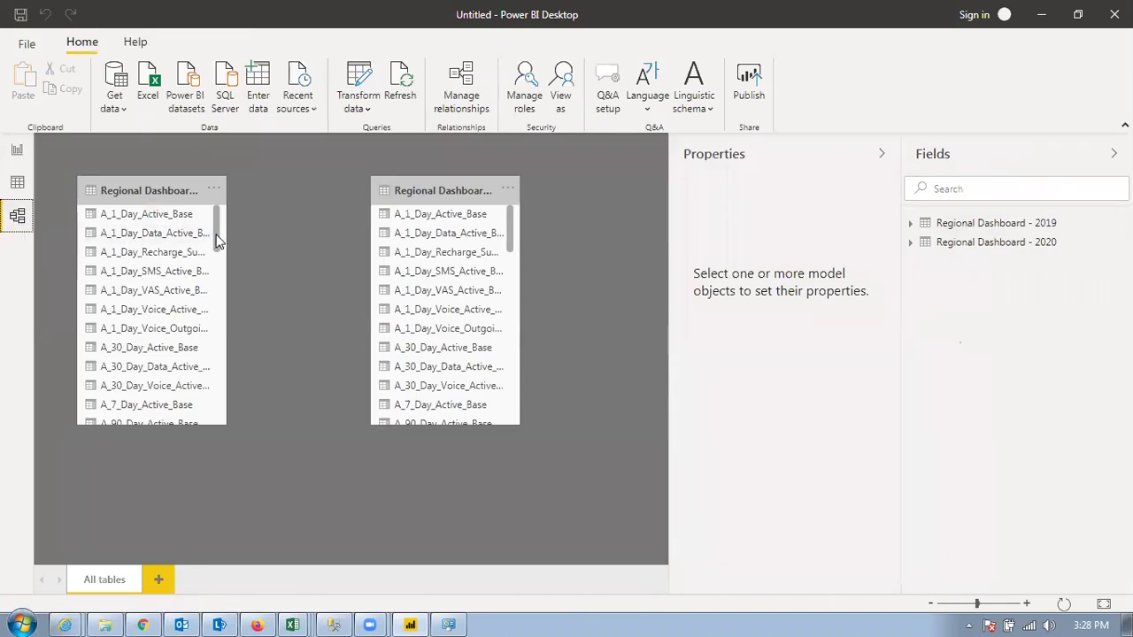
pyautogui.scroll(-3, 219, 237)
pyautogui.scroll(3, 225, 230)
pyautogui.moveTo(226, 233); pyautogui.dragTo(220, 444)
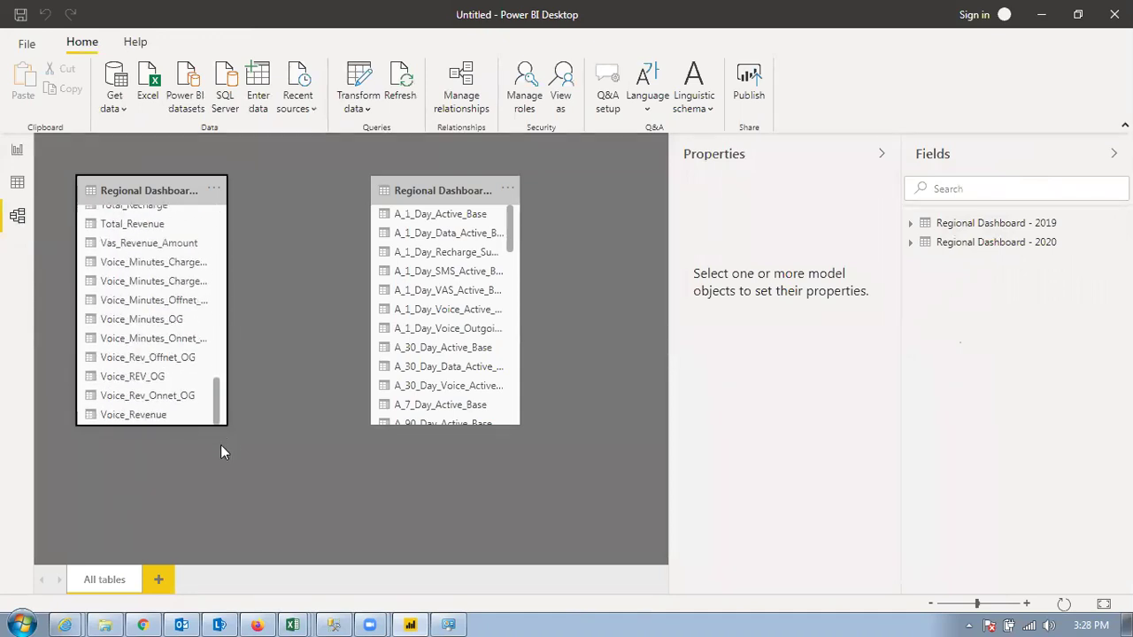
pyautogui.scroll(6, 200, 336)
pyautogui.scroll(3, 202, 326)
pyautogui.scroll(-5, 207, 349)
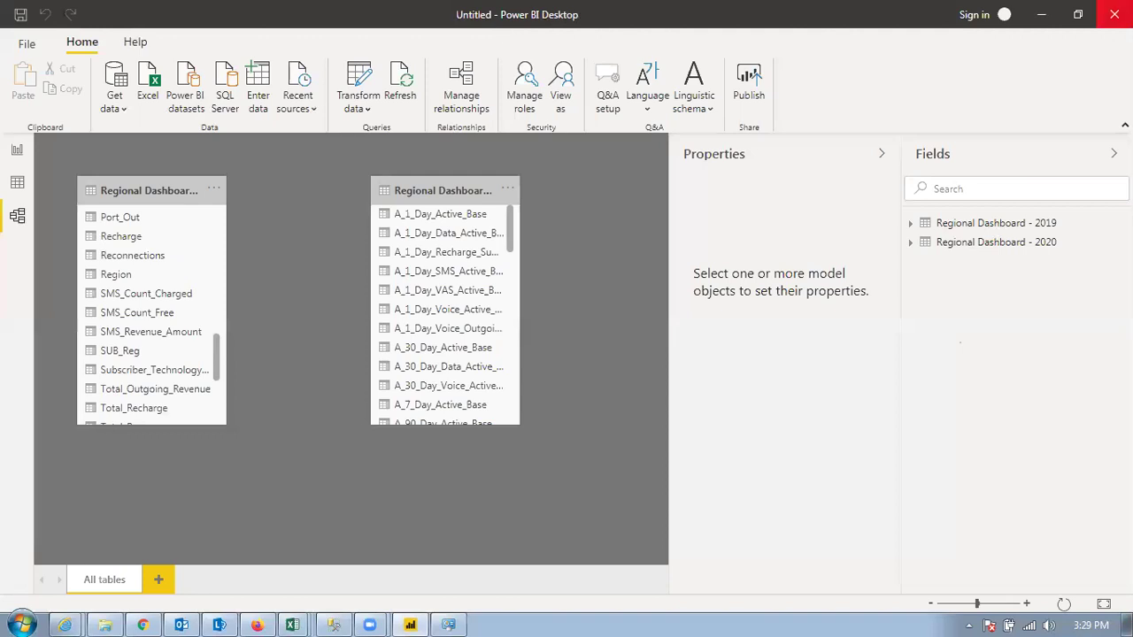
# Link the SUB_Reg field of Regional Dashboard - 2019 to SUB_Reg in Regional Dashboard - 2020 in the model diagram.
pyautogui.scroll(-3, 508, 222)
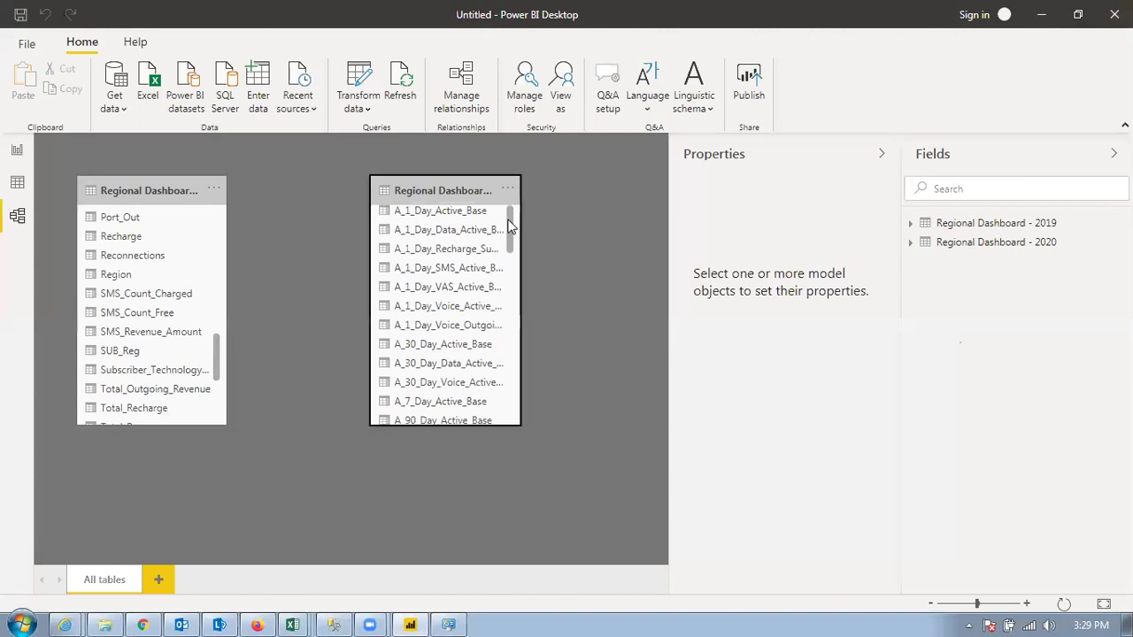
pyautogui.scroll(-6, 513, 253)
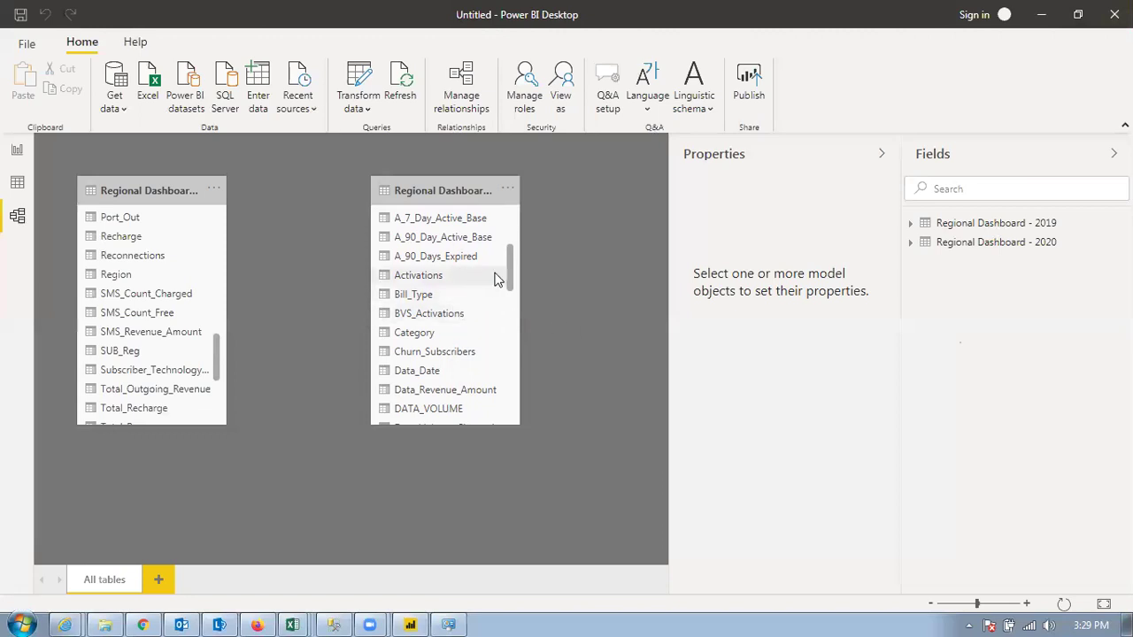
pyautogui.scroll(-7, 506, 309)
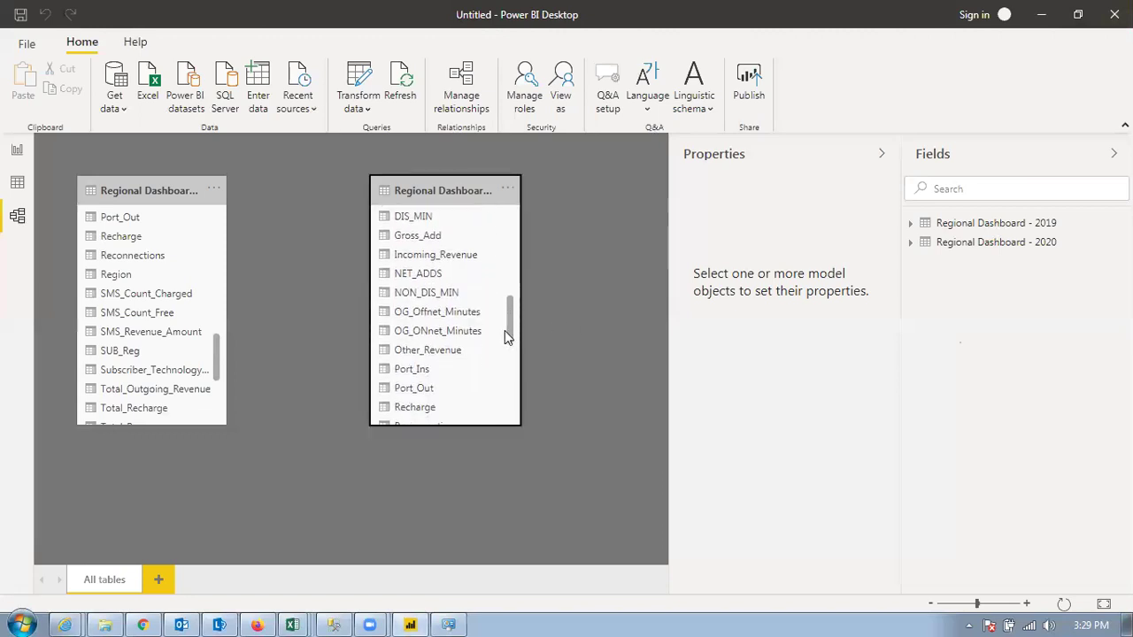
pyautogui.scroll(-5, 505, 347)
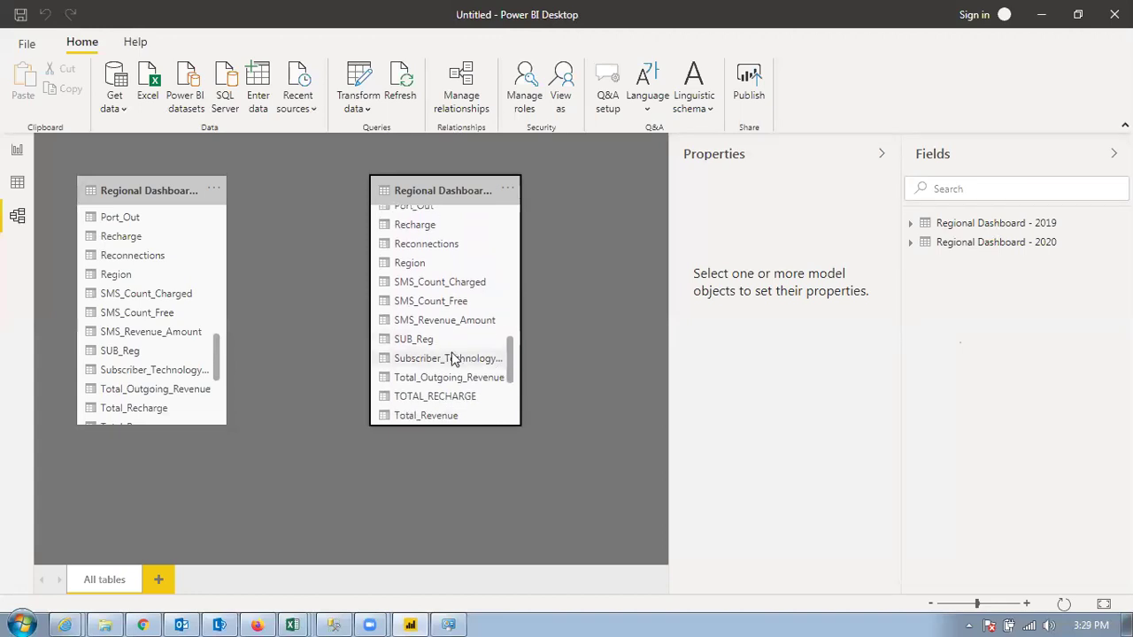
pyautogui.click(142, 352)
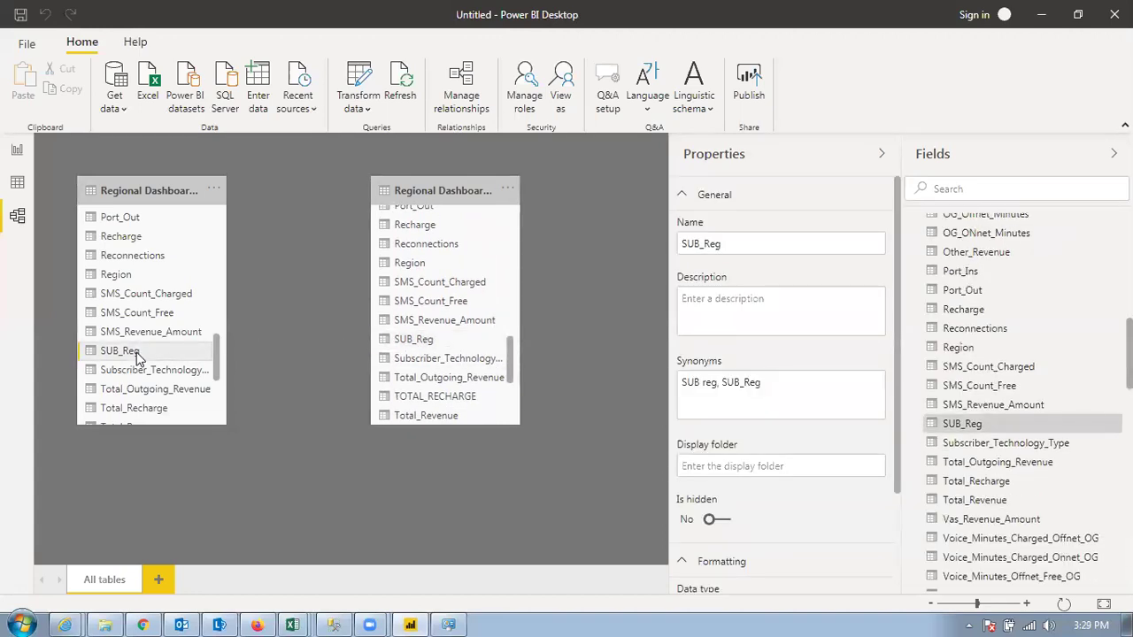
pyautogui.moveTo(115, 354); pyautogui.dragTo(432, 345)
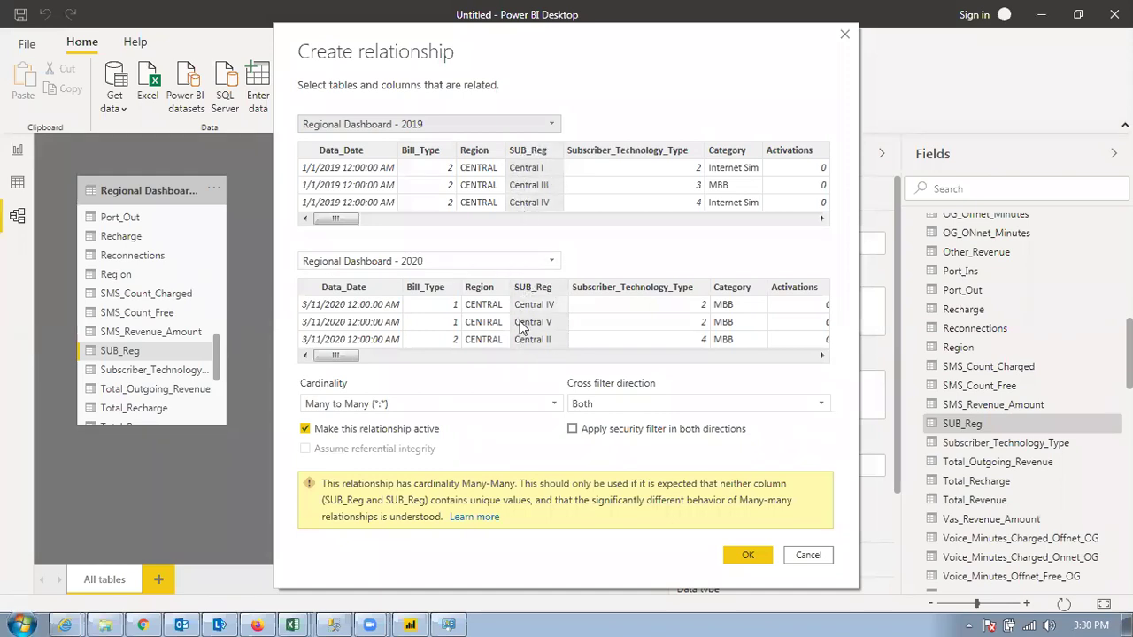
# Review the relationship options and create it as Many to Many, active, with cross filter direction Both.
pyautogui.click(557, 405)
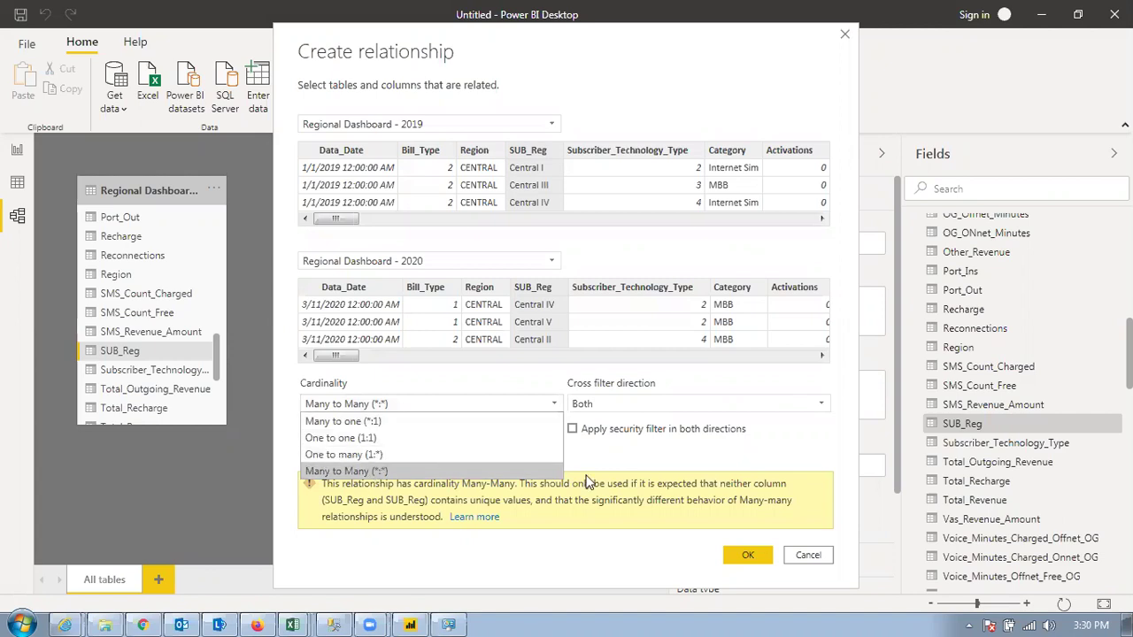
pyautogui.click(634, 468)
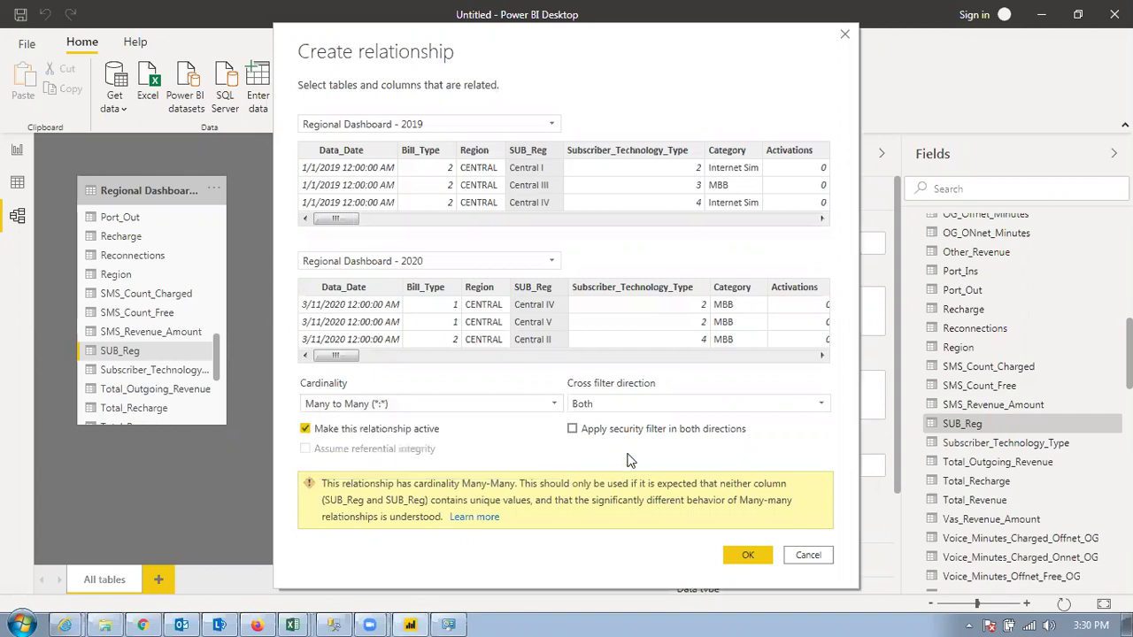
pyautogui.click(622, 407)
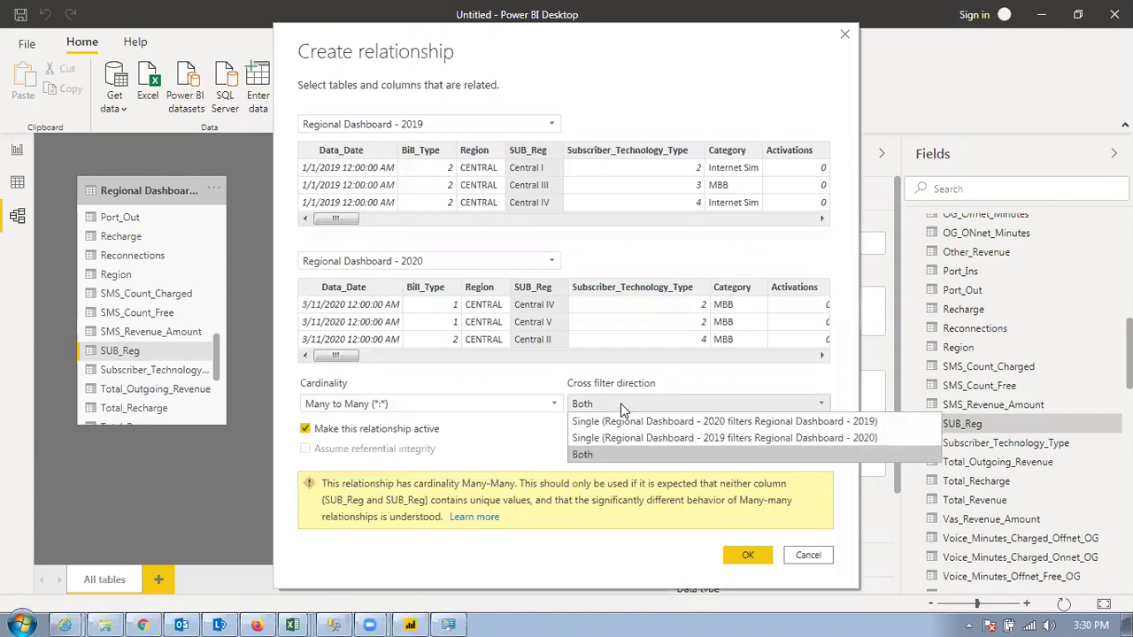
pyautogui.click(618, 404)
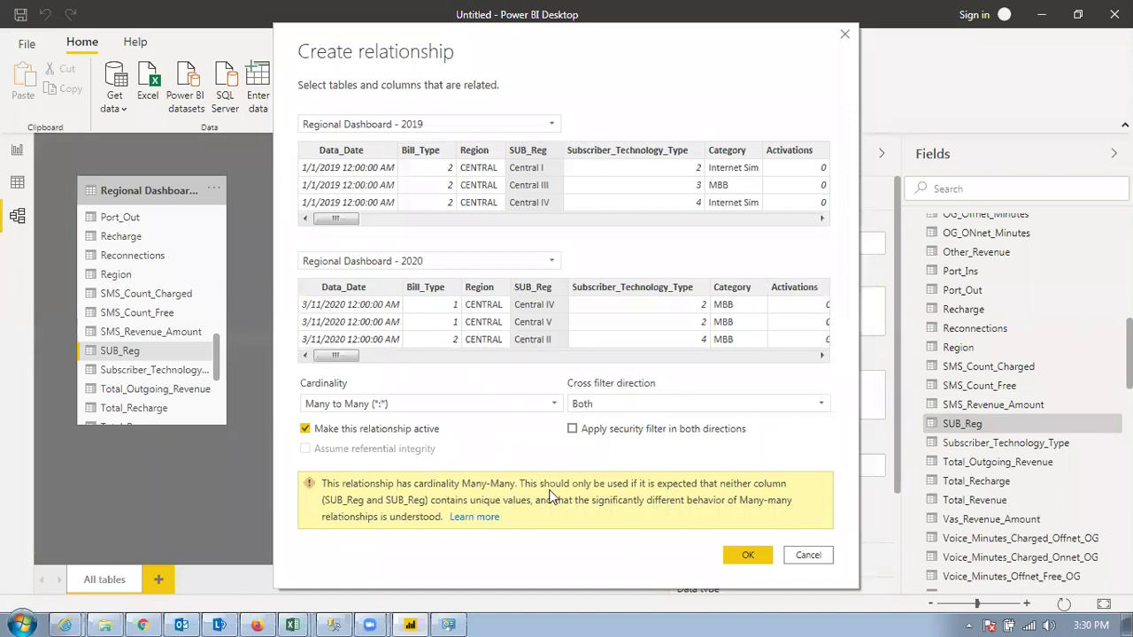
pyautogui.click(747, 555)
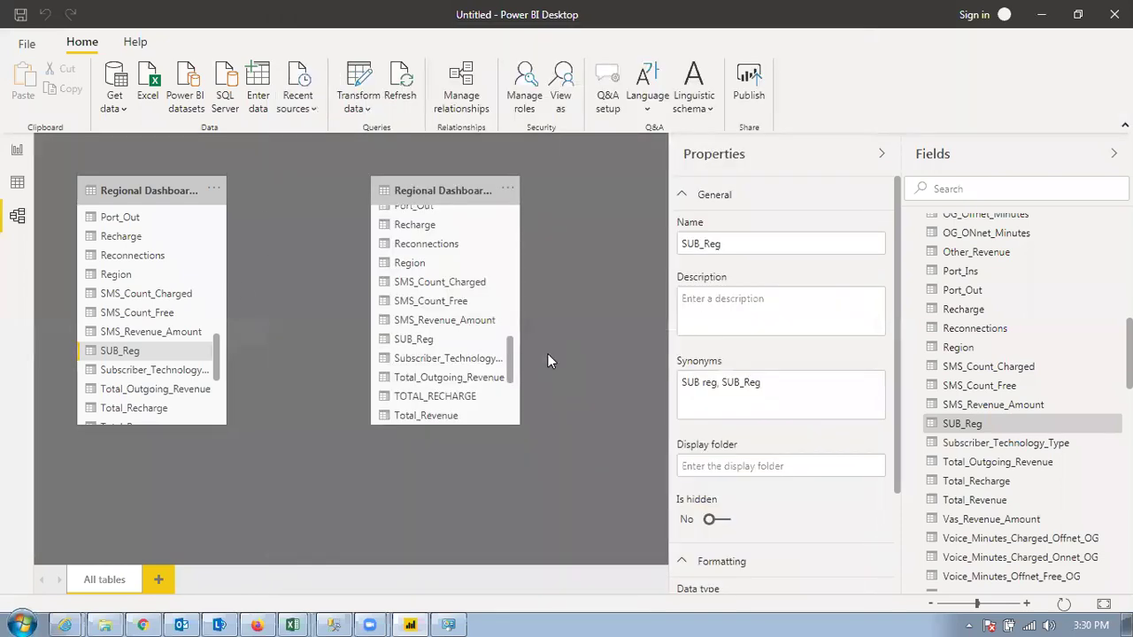
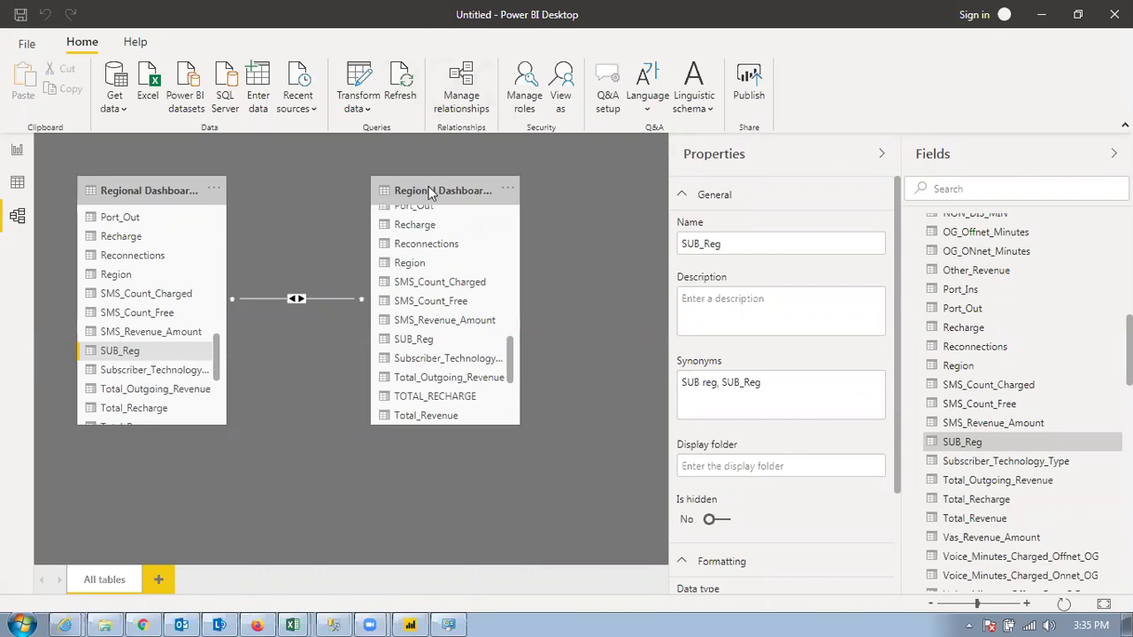
pyautogui.click(560, 223)
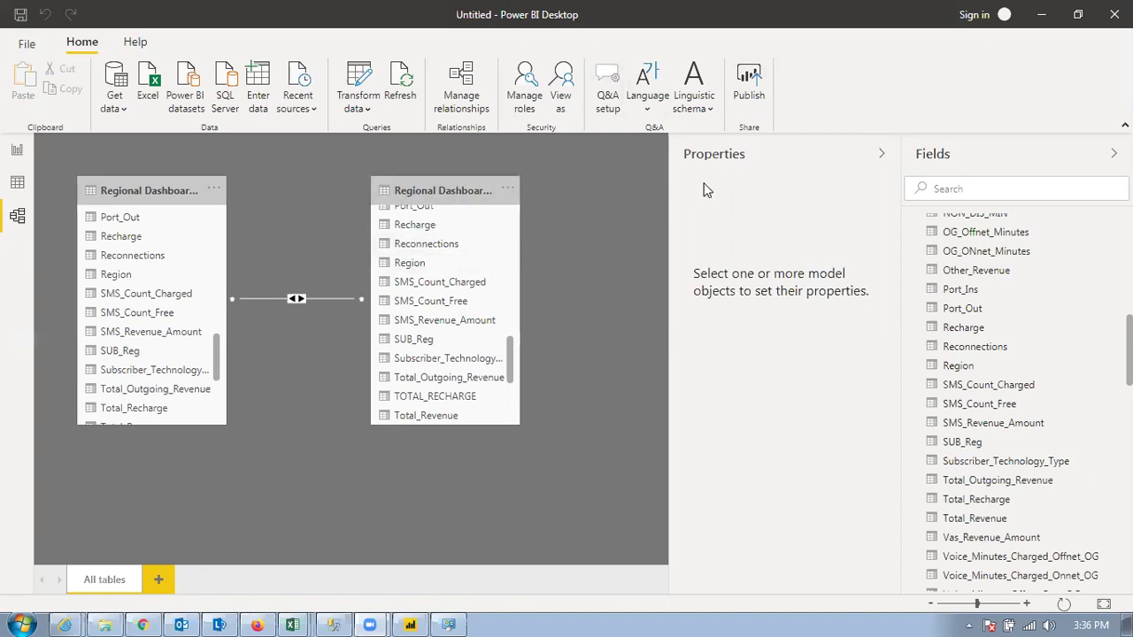
# Return to the report view, switch to Windows Explorer and open the TEMP folder.
pyautogui.click(25, 151)
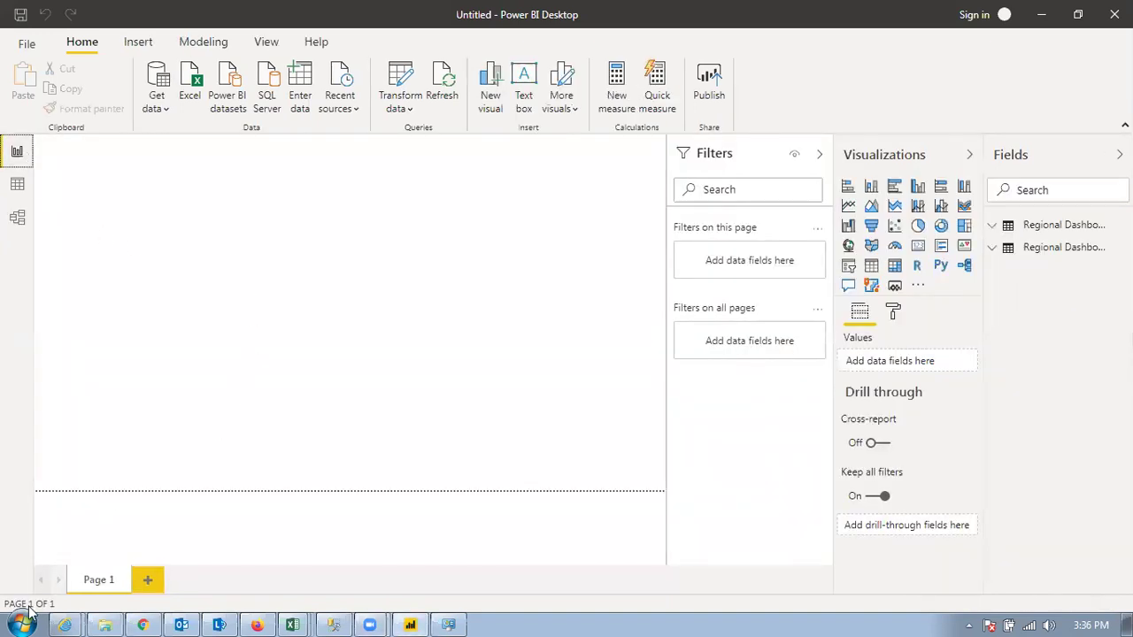
pyautogui.click(108, 622)
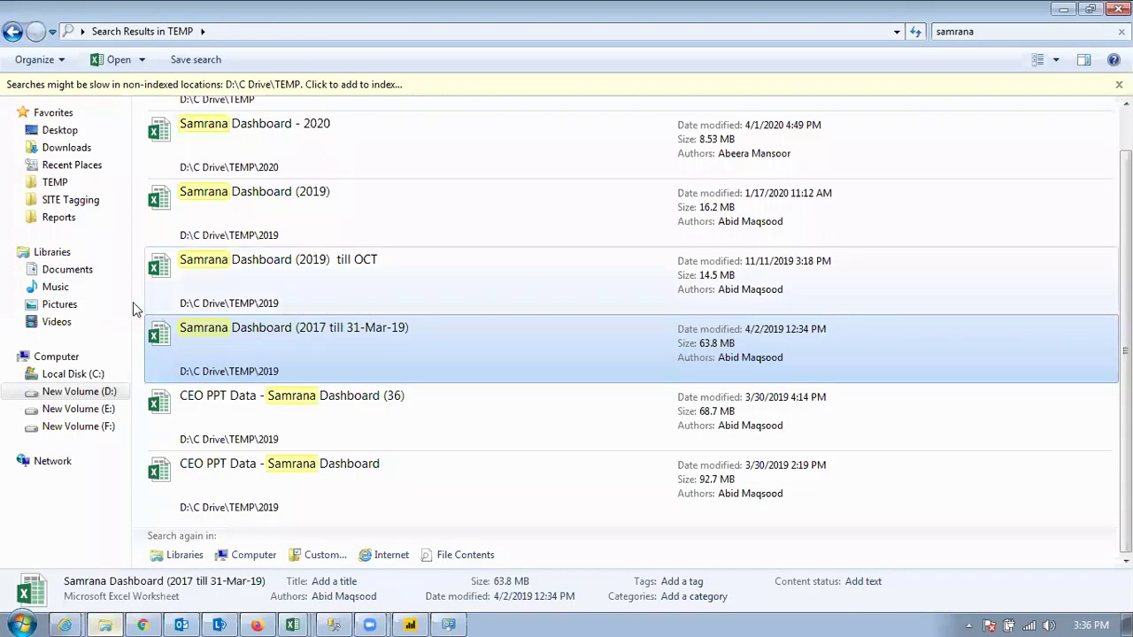
pyautogui.click(56, 183)
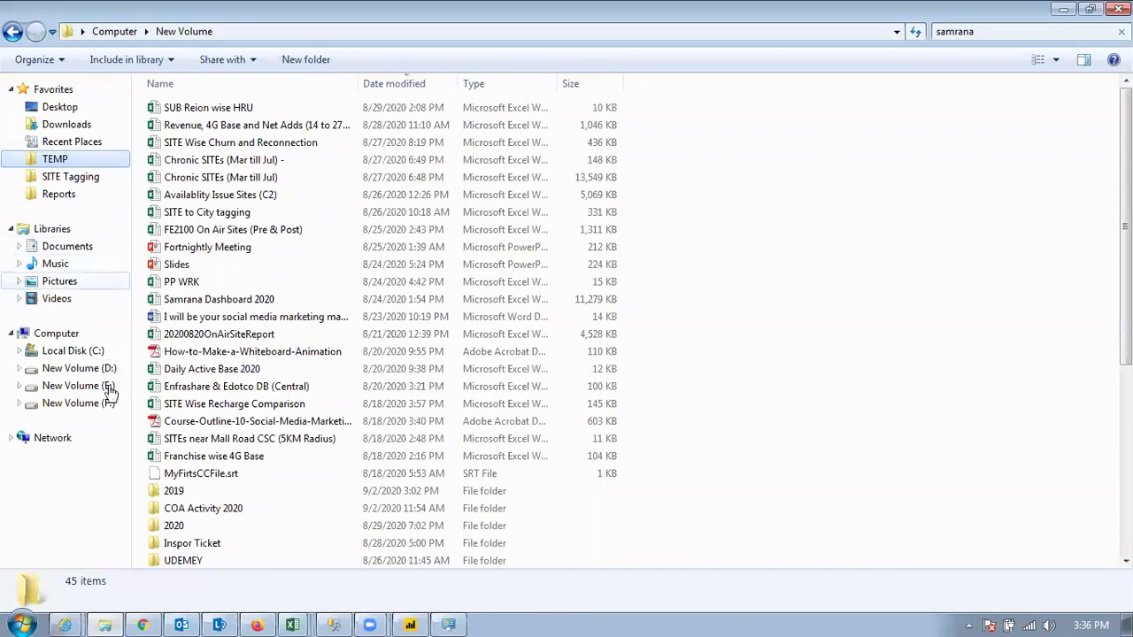